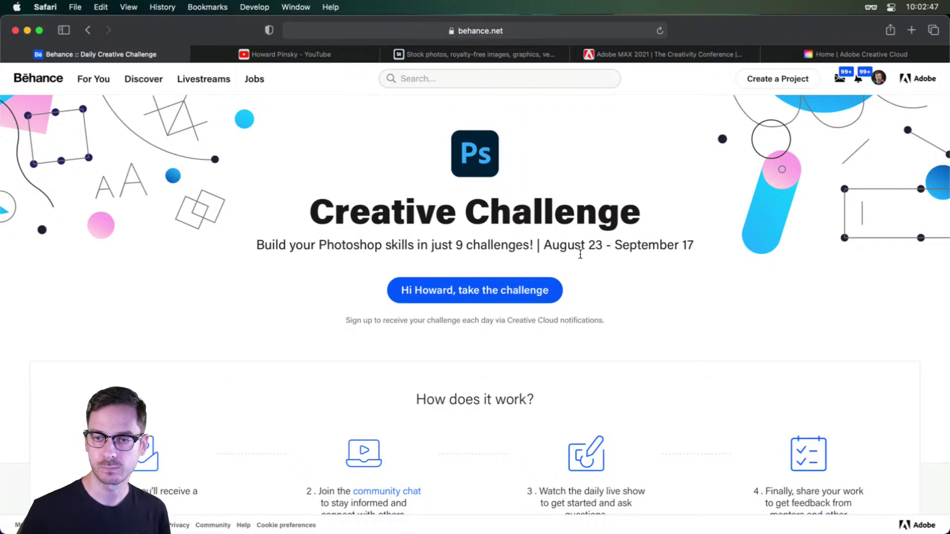
- Review how the Creative Challenge works, then switch to Discord and open the Adobe Photoshop community server
scroll(654, 292, down, 4)
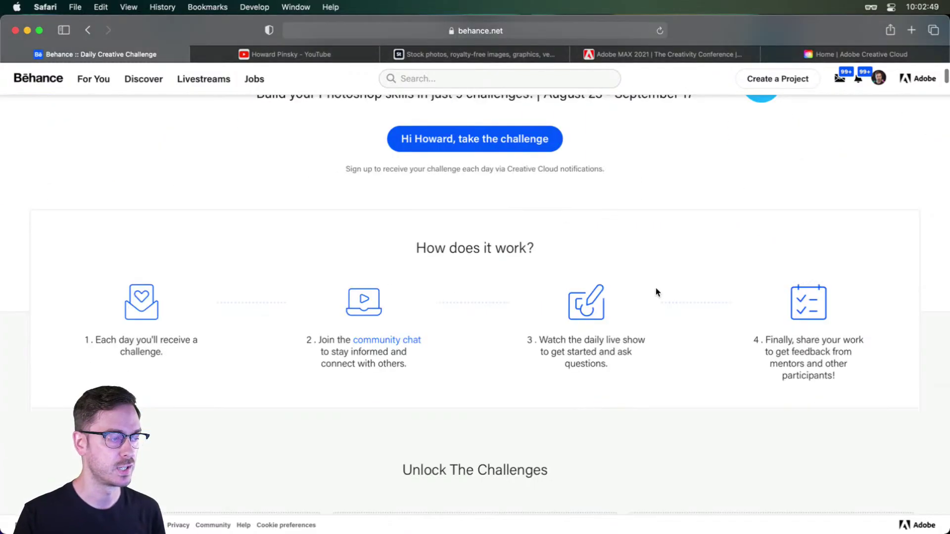
scroll(278, 293, up, 1)
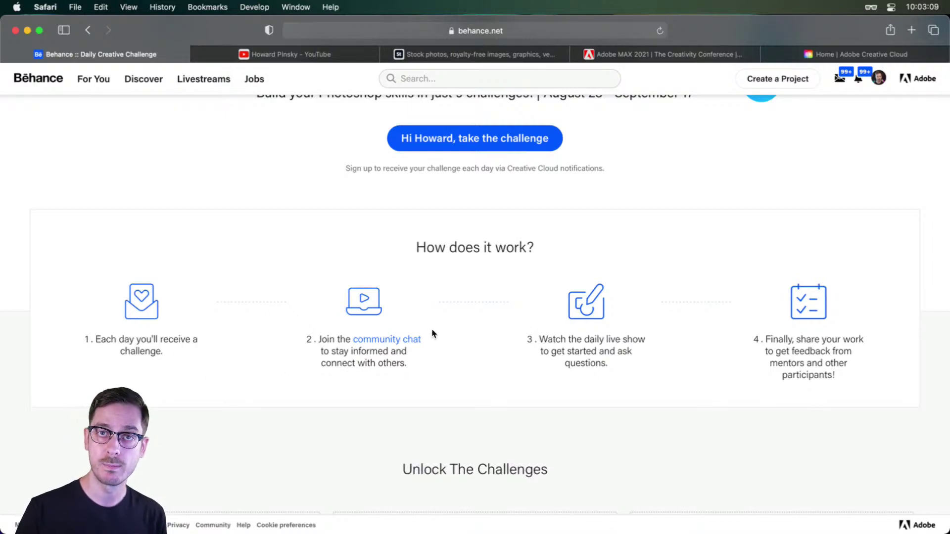
click(366, 355)
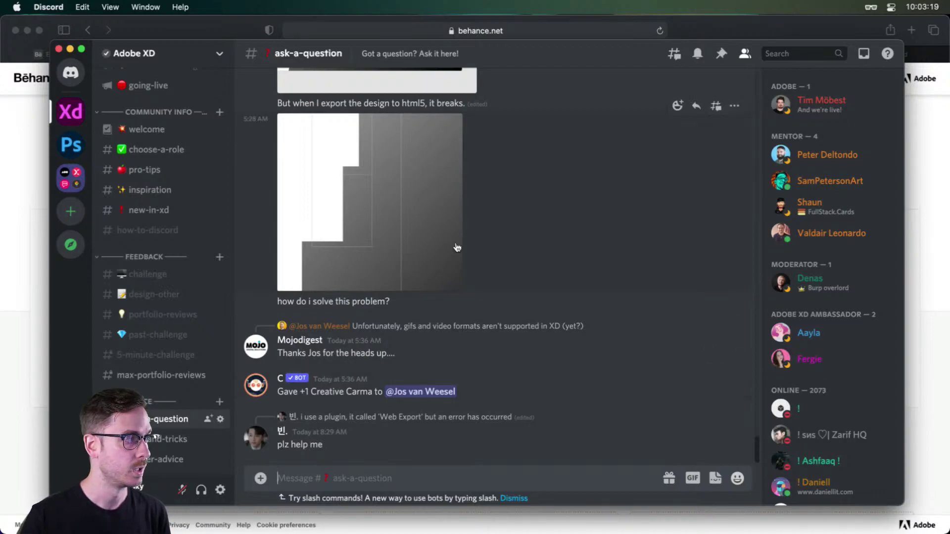
click(71, 145)
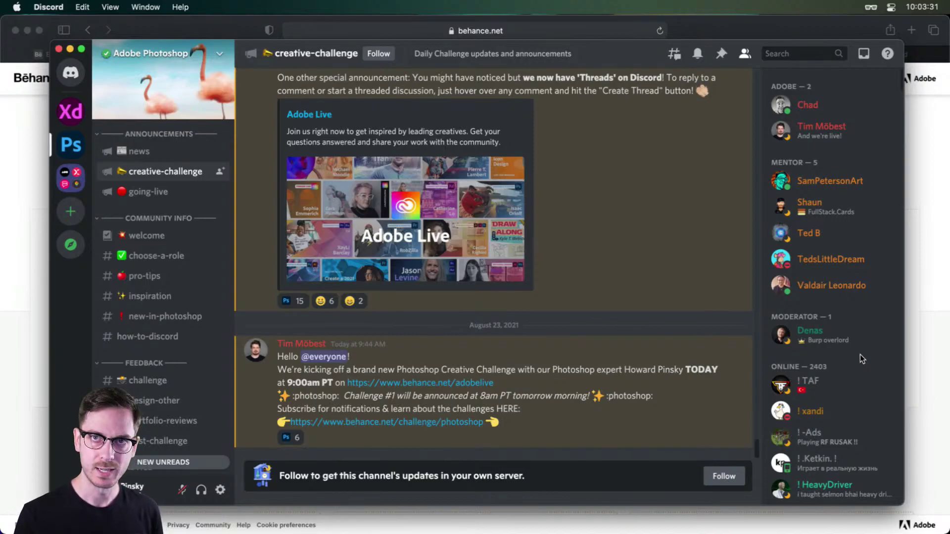
- Open the challenge channel in the Feedback section of the Adobe Photoshop server
scroll(179, 315, down, 2)
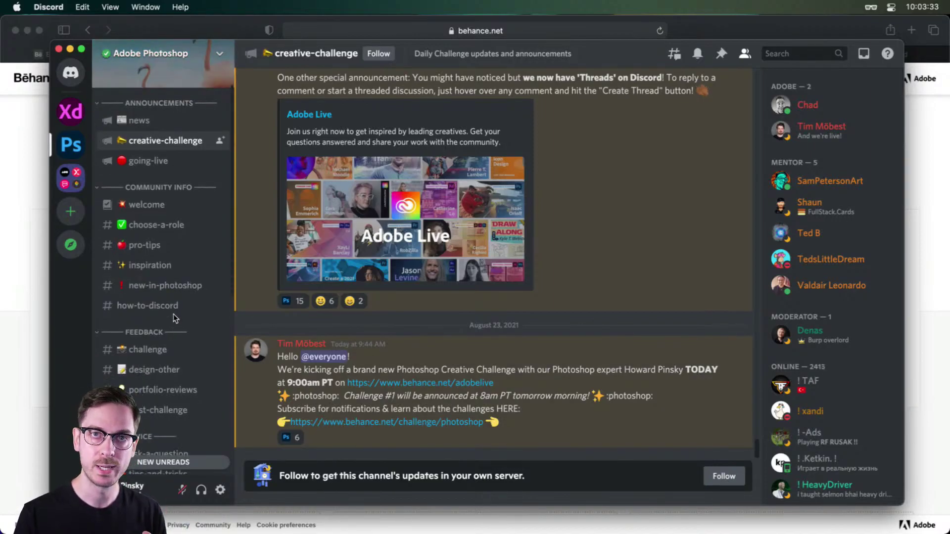
scroll(150, 241, down, 1)
scroll(152, 240, down, 1)
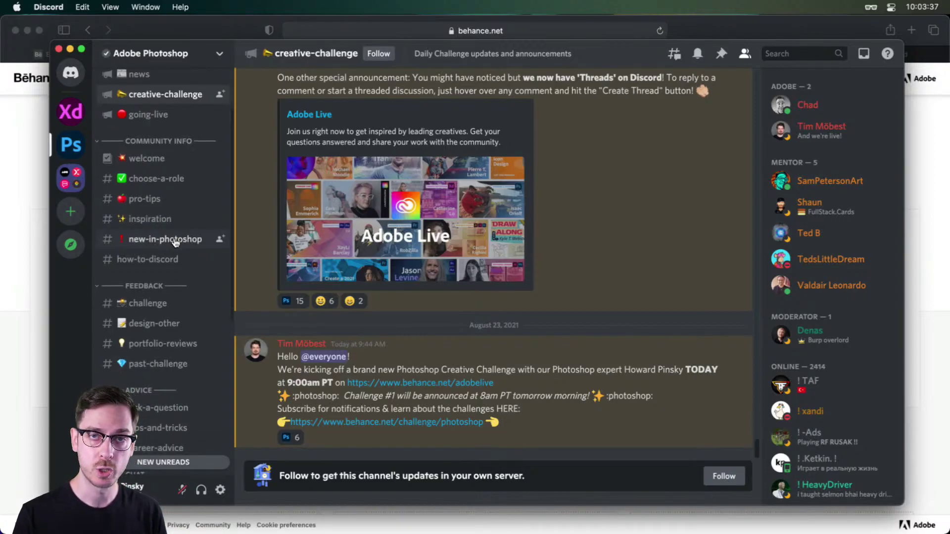
scroll(166, 365, down, 3)
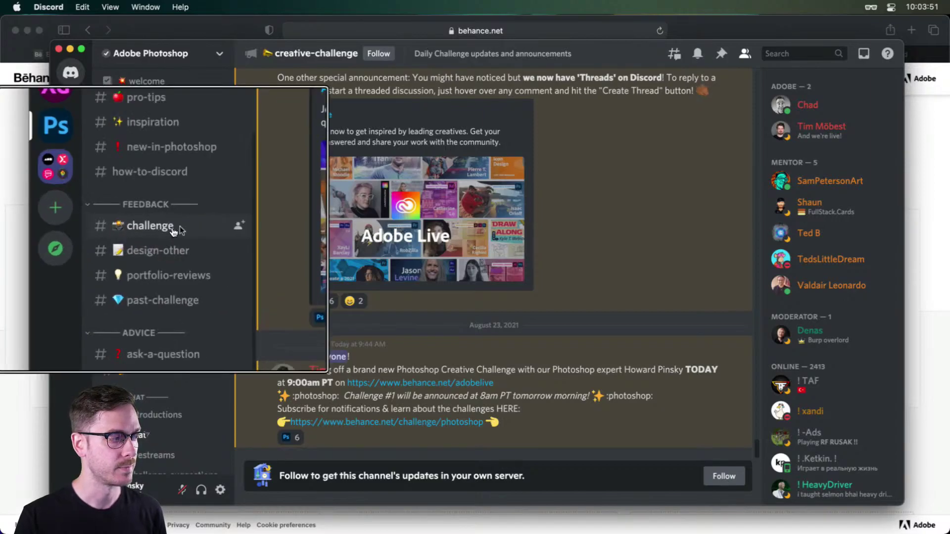
click(190, 235)
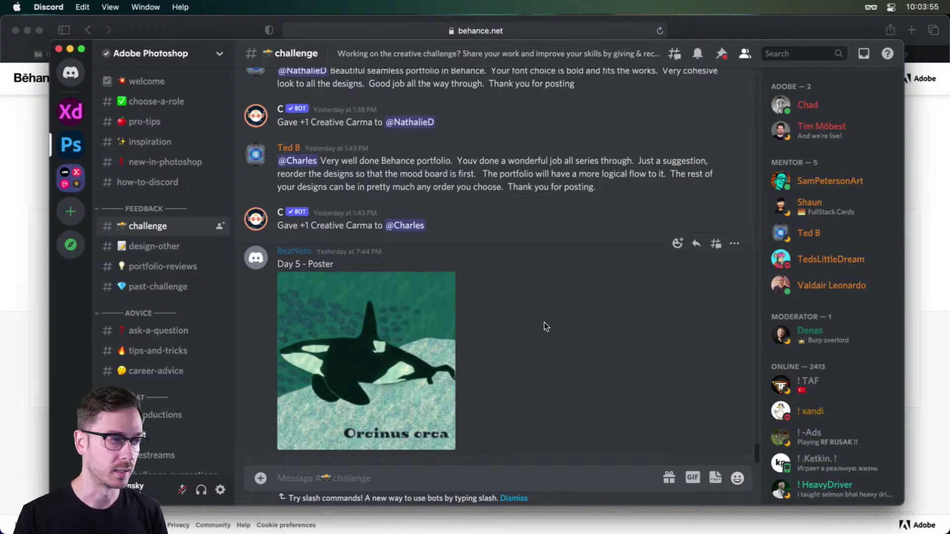
- Look through the members' challenge submissions and mentor feedback in the channel, returning to the newest post
scroll(544, 322, up, 5)
scroll(546, 323, up, 5)
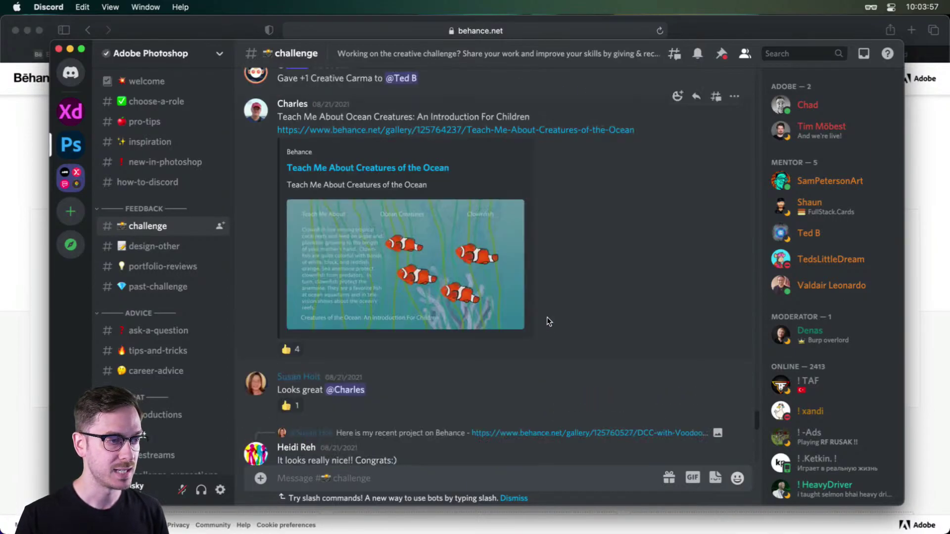
scroll(620, 257, up, 5)
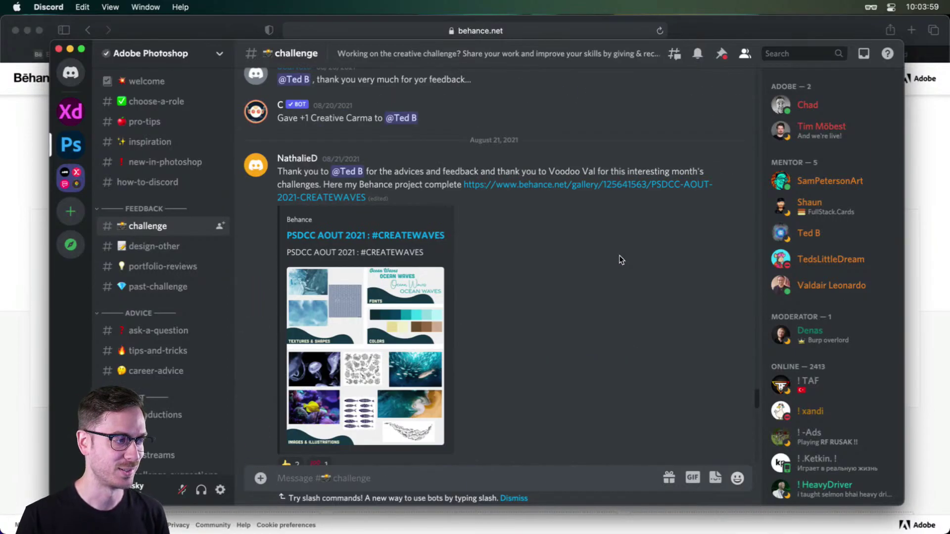
scroll(613, 232, up, 5)
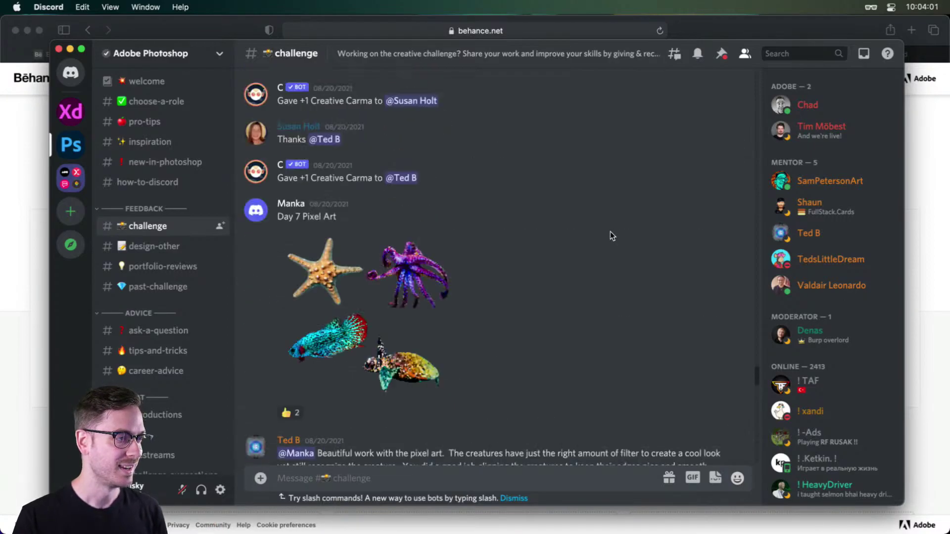
scroll(610, 231, up, 8)
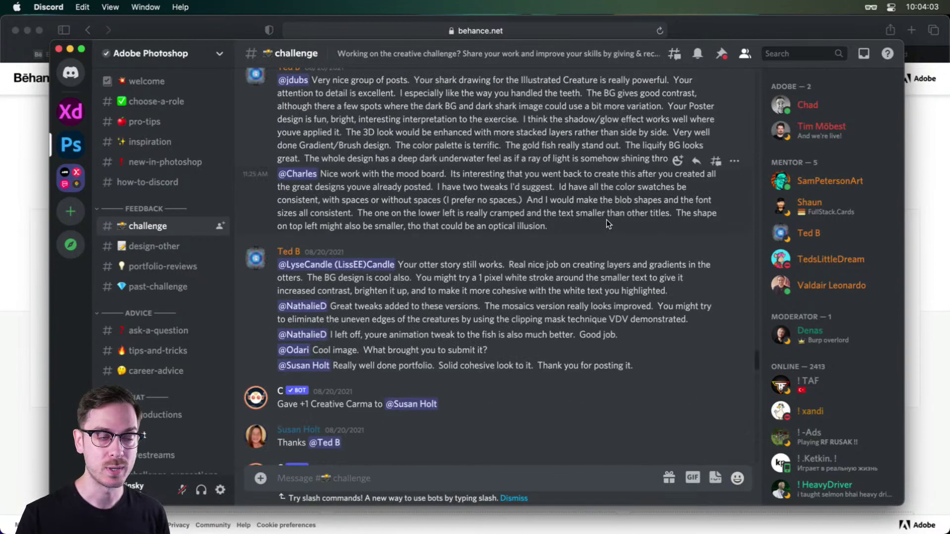
scroll(608, 223, up, 5)
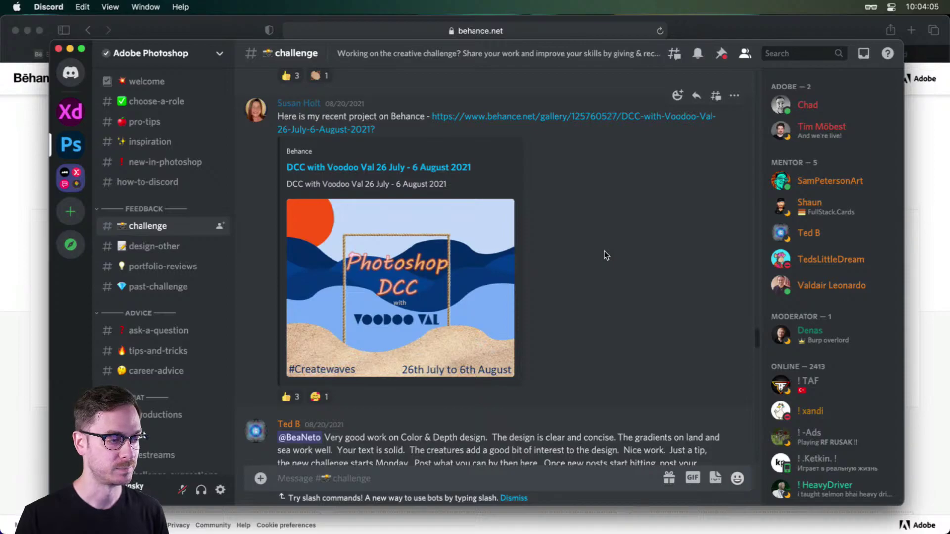
scroll(604, 251, down, 10)
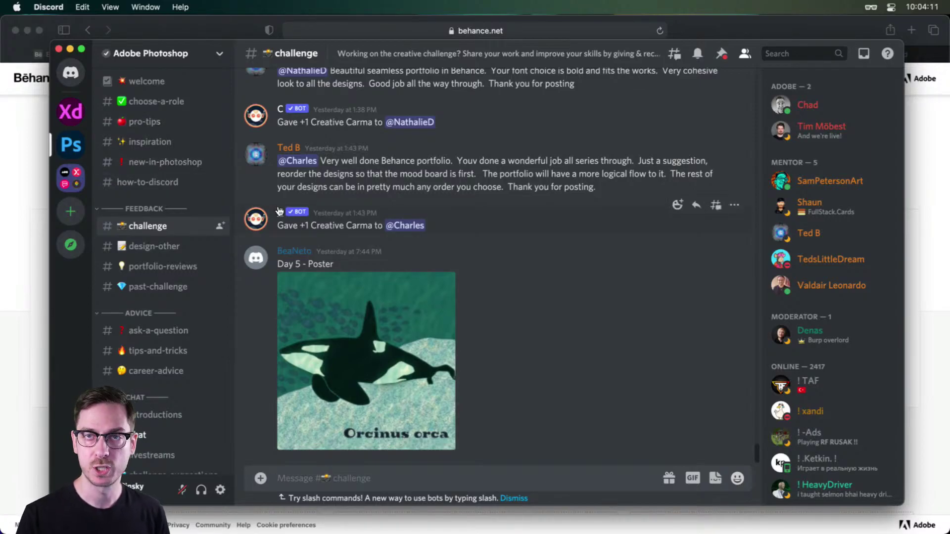
- Switch back to Safari and examine the past Photoshop challenges on the Behance Creative Challenge page, returning to its start
key(super+Tab)
scroll(396, 273, down, 15)
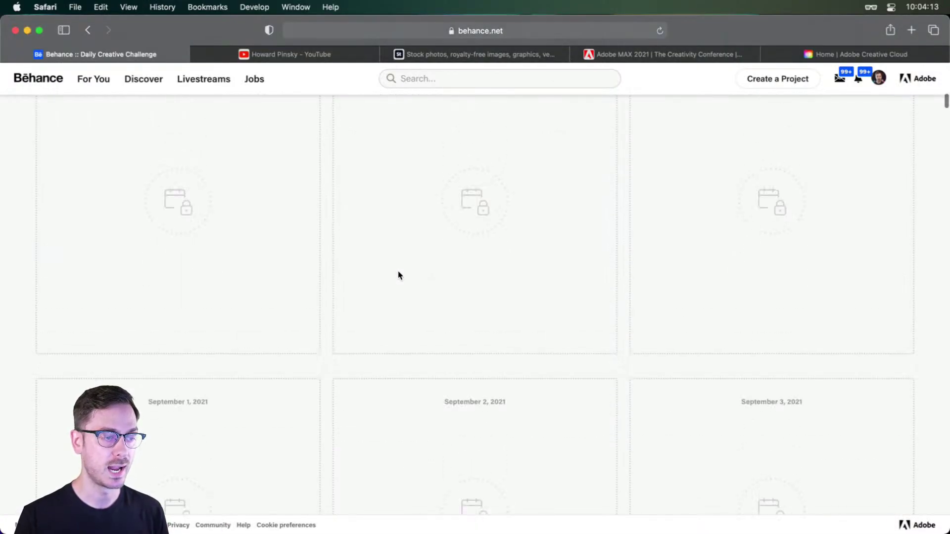
scroll(401, 270, down, 15)
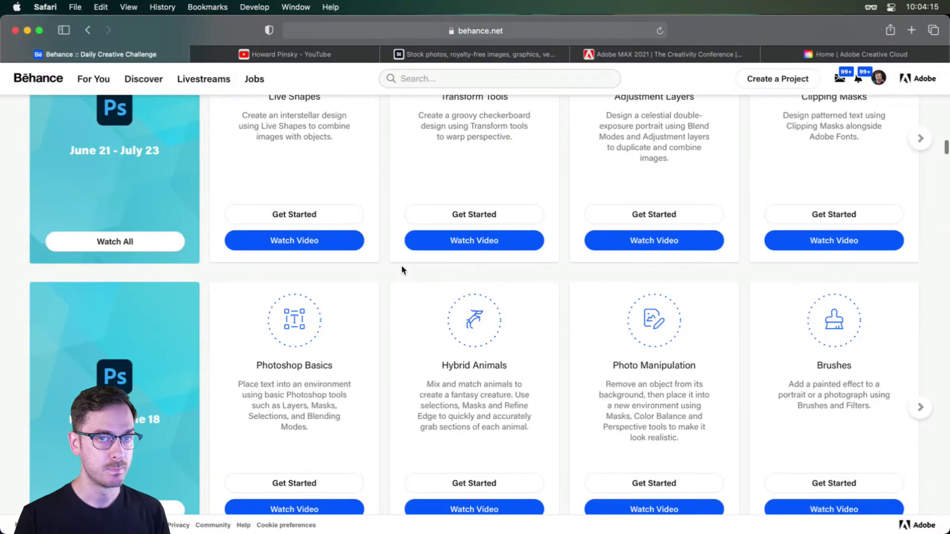
scroll(402, 270, down, 20)
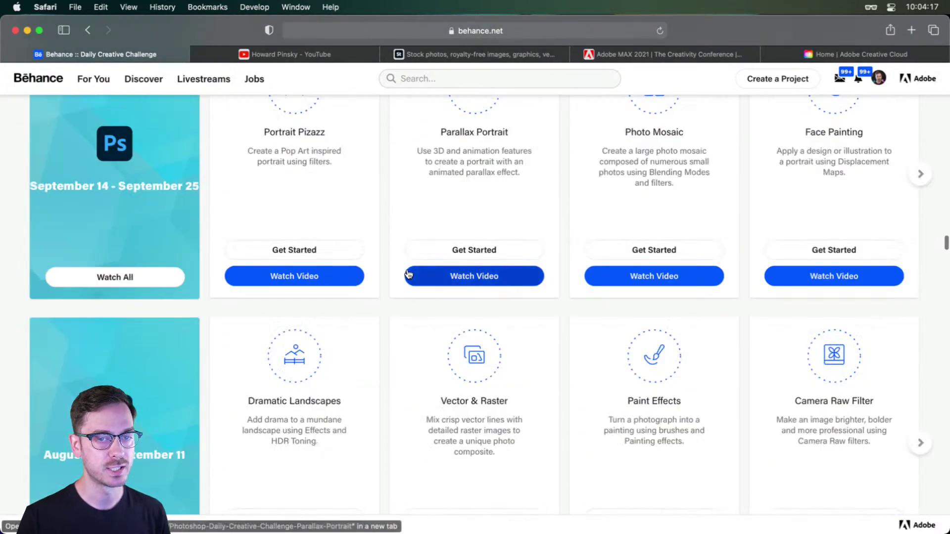
scroll(403, 267, down, 20)
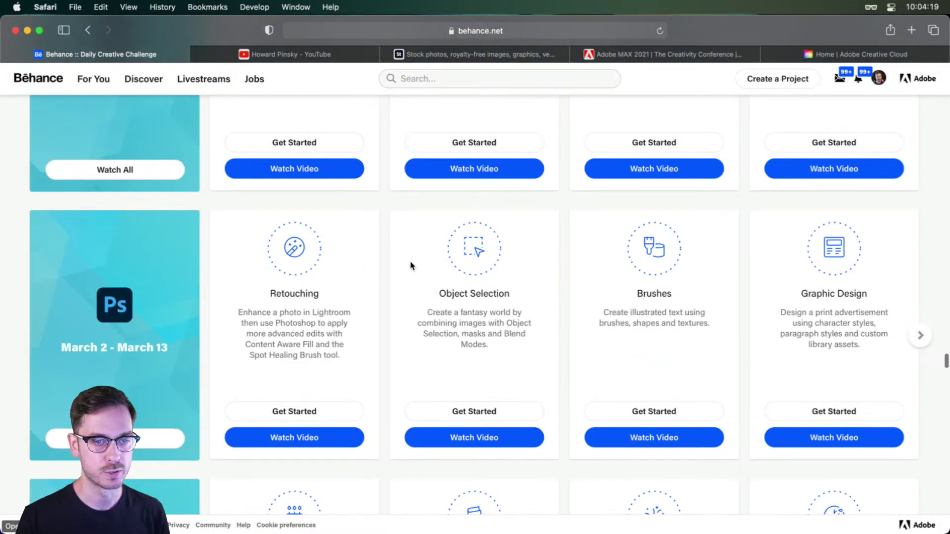
scroll(393, 271, down, 5)
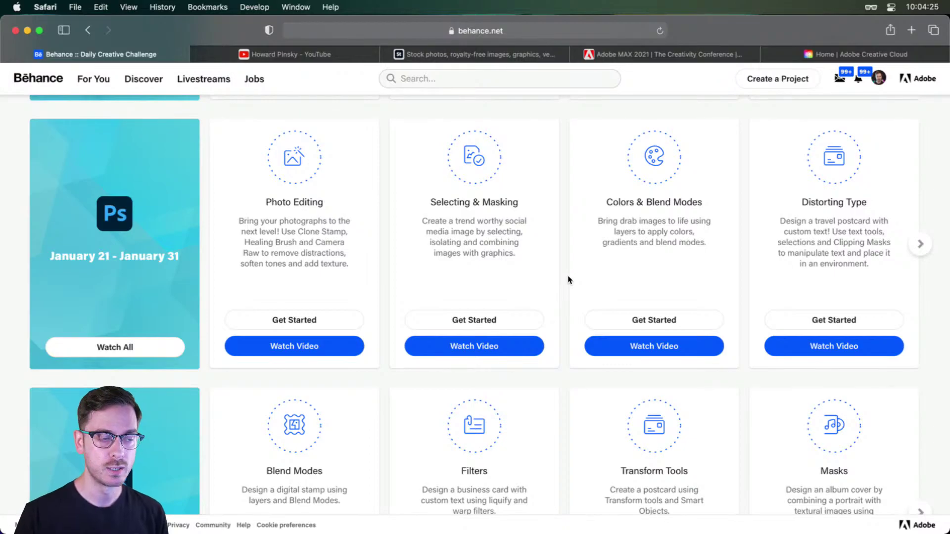
scroll(568, 280, down, 10)
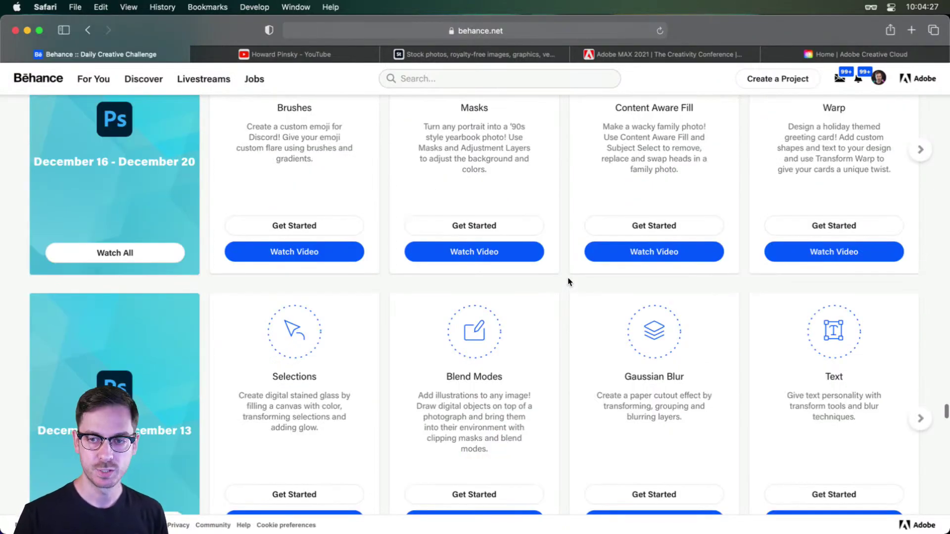
scroll(567, 278, up, 15)
scroll(446, 340, down, 1)
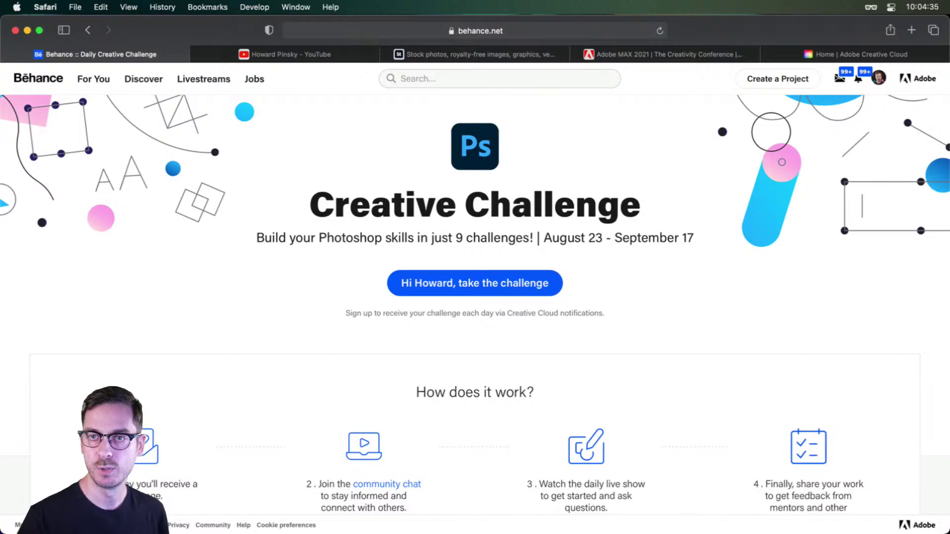
- Search Behance for "psdailychallege" projects, then return to the Creative Challenge page
scroll(641, 238, down, 3)
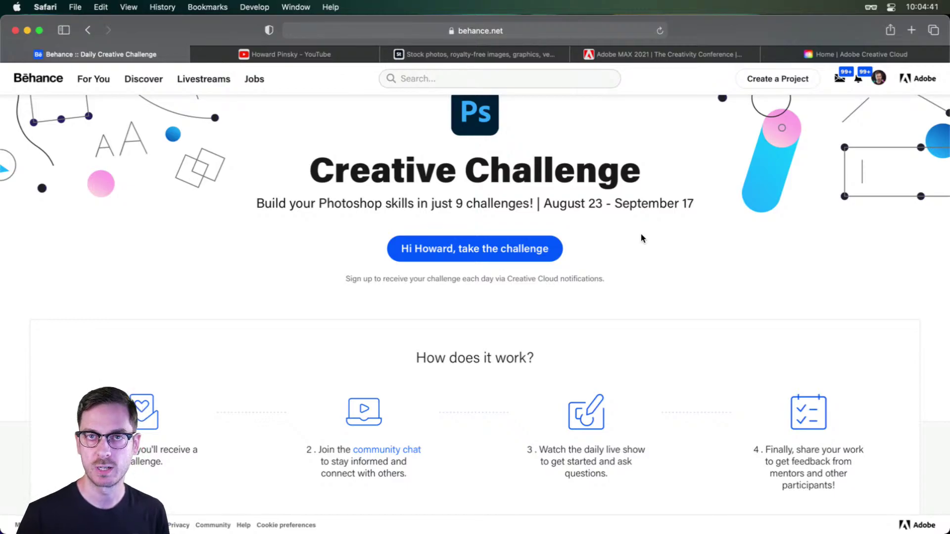
scroll(641, 238, down, 5)
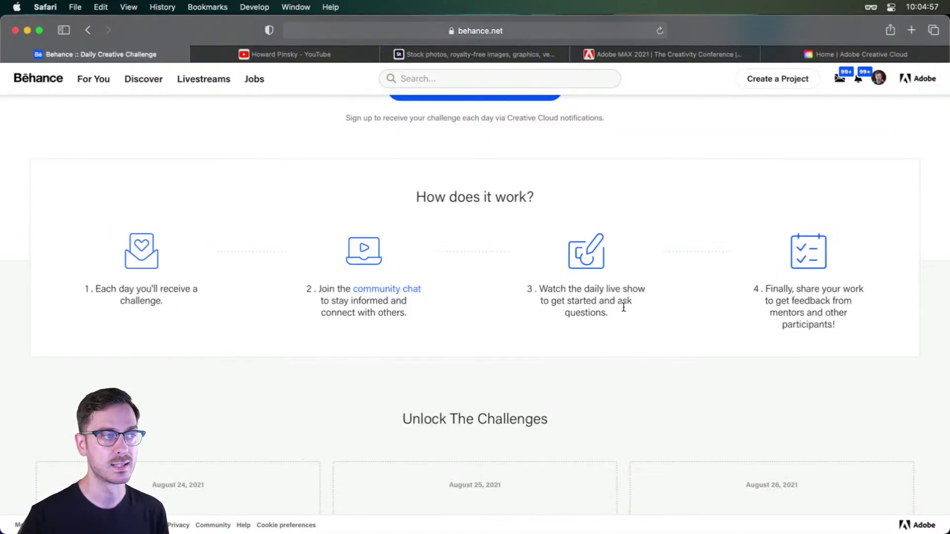
click(461, 87)
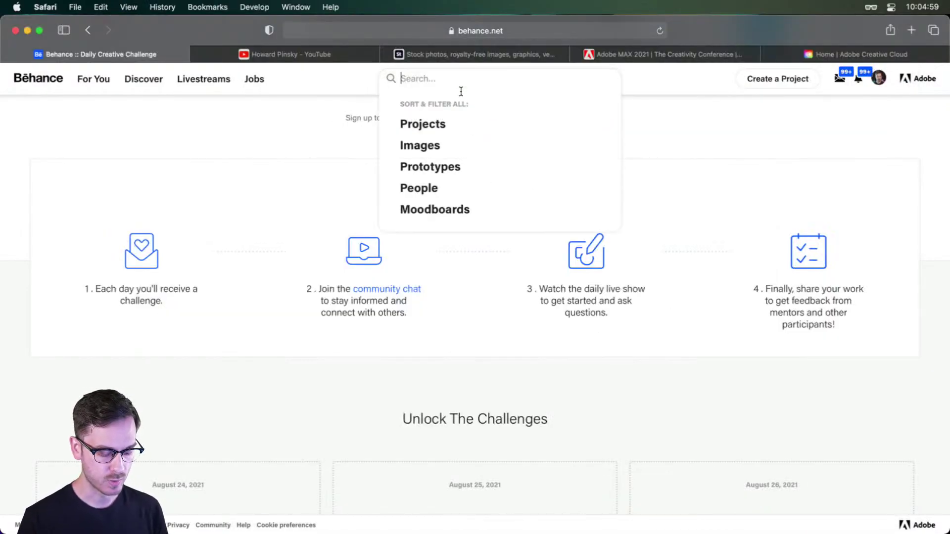
text(psdailychallege)
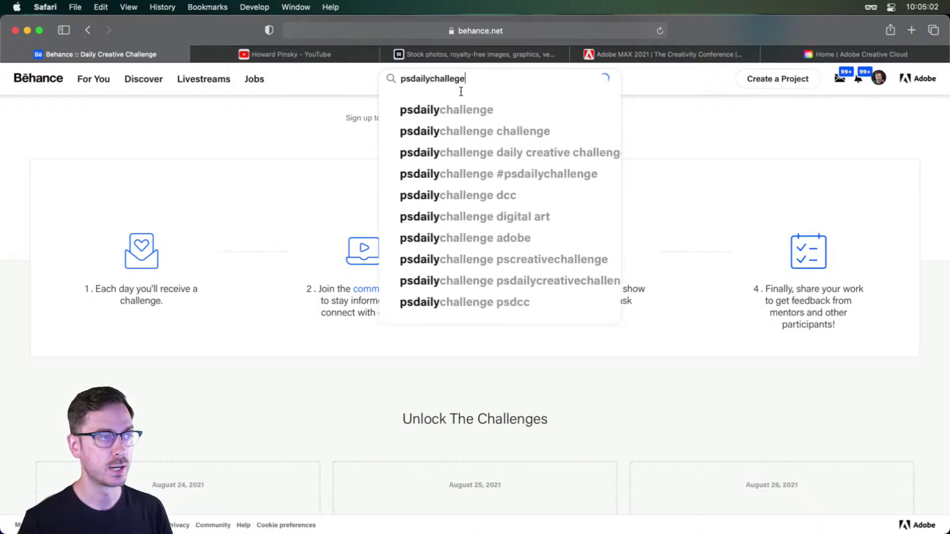
key(Return)
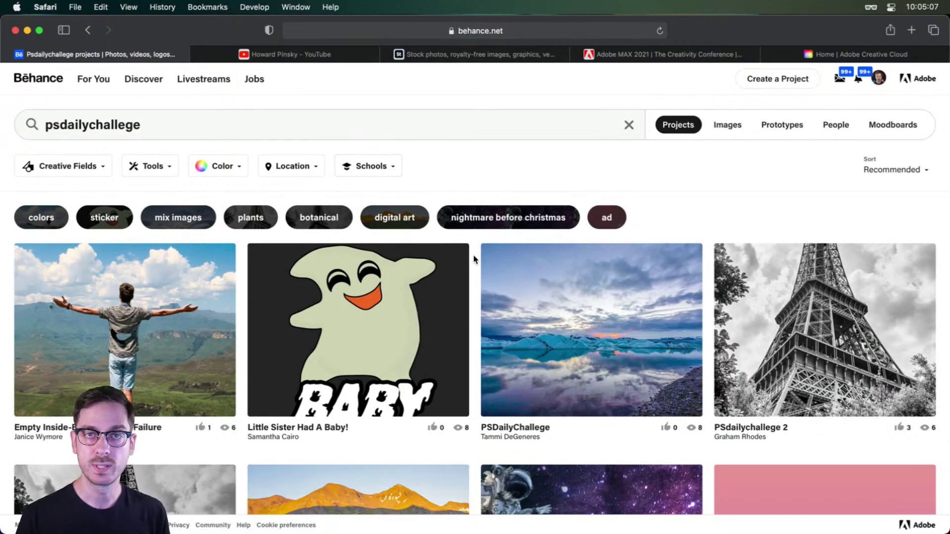
key(super+bracketleft)
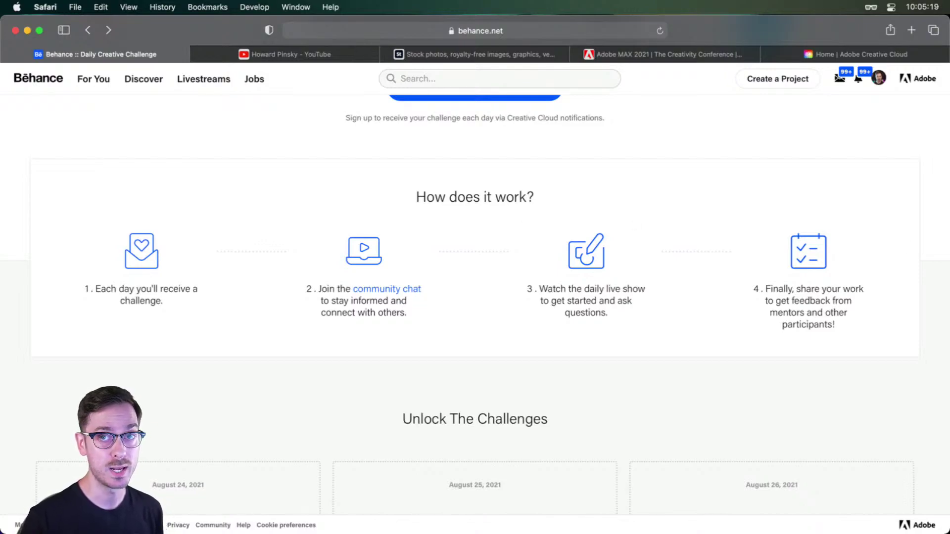
- Look through the earlier challenge sets as far as September 14 - September 25 and return to the page heading
scroll(625, 228, down, 15)
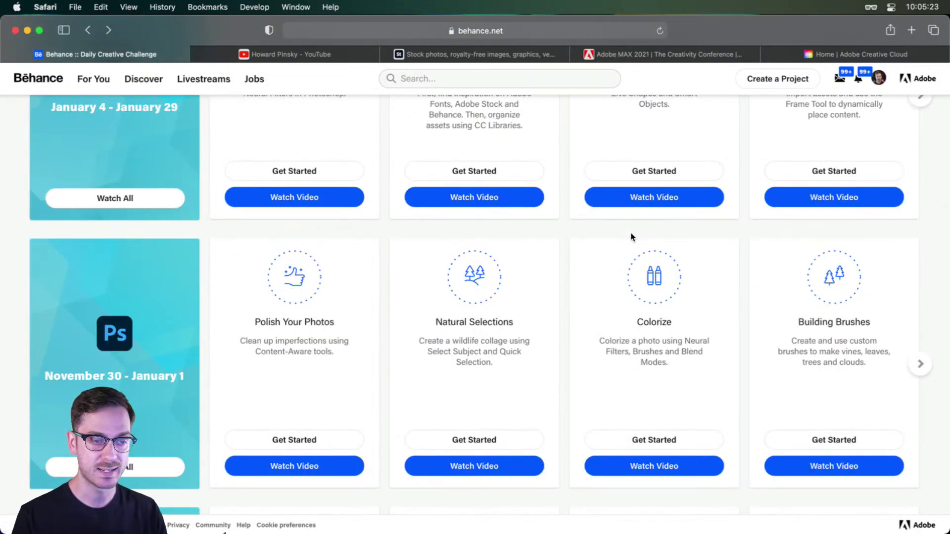
scroll(631, 236, down, 12)
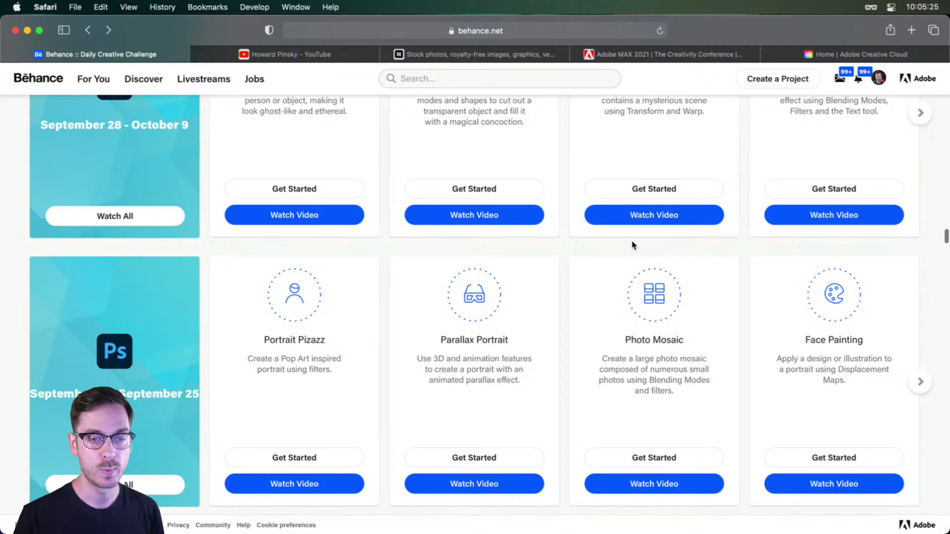
scroll(635, 244, down, 3)
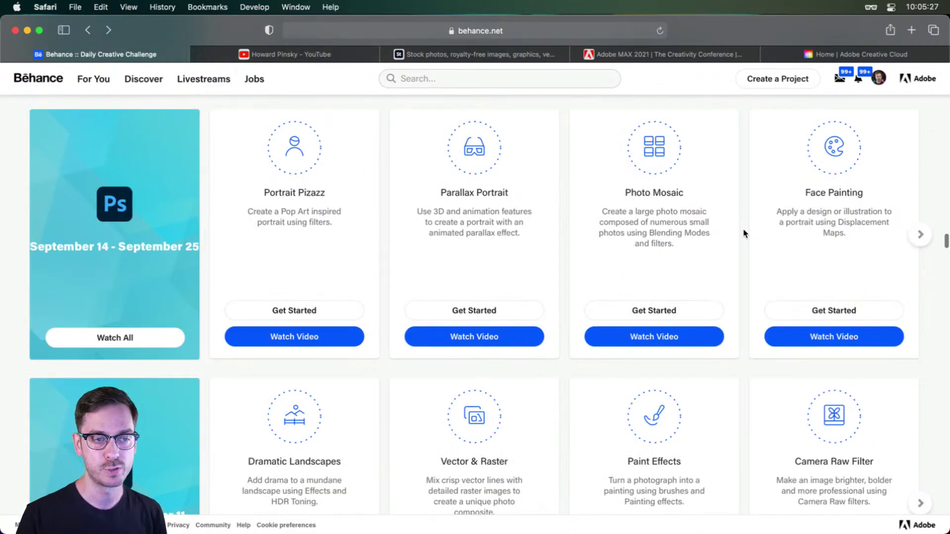
scroll(745, 234, up, 3)
scroll(744, 233, up, 20)
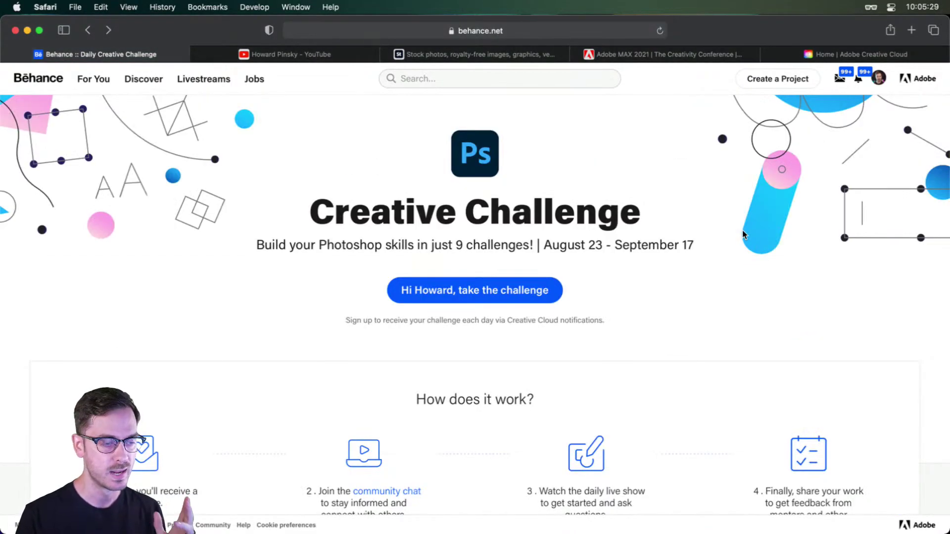
scroll(742, 230, down, 5)
scroll(742, 230, up, 5)
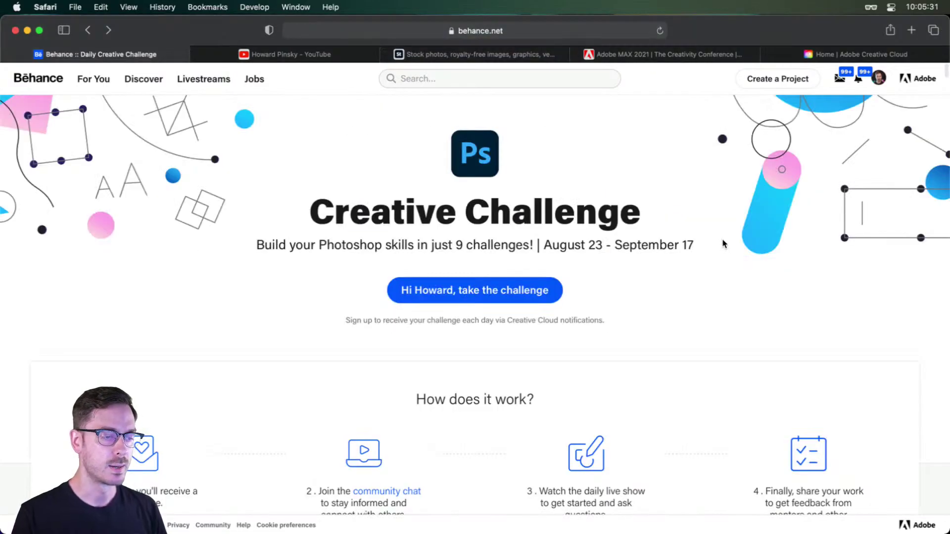
- Examine the dated challenge slots from August 24, 2021 under Unlock The Challenges and return to the page heading
scroll(721, 241, down, 8)
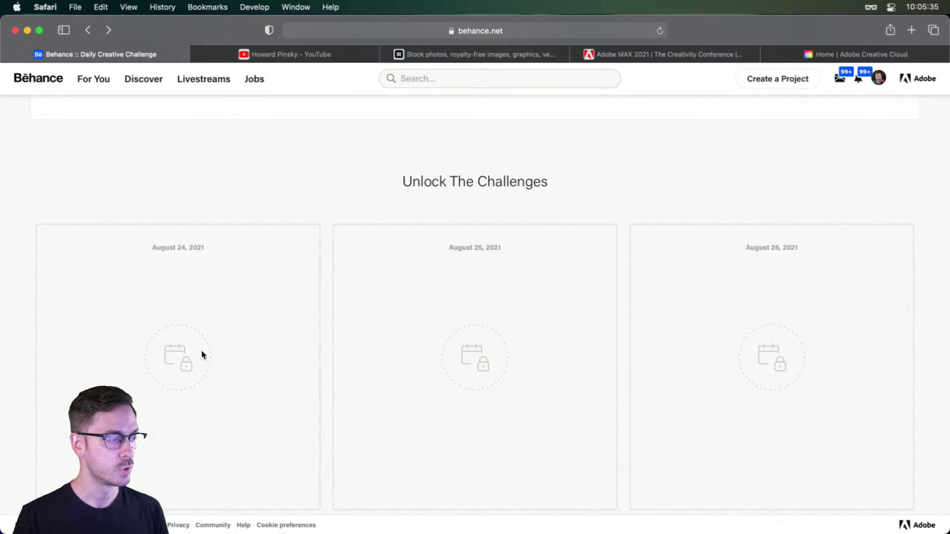
scroll(195, 359, down, 3)
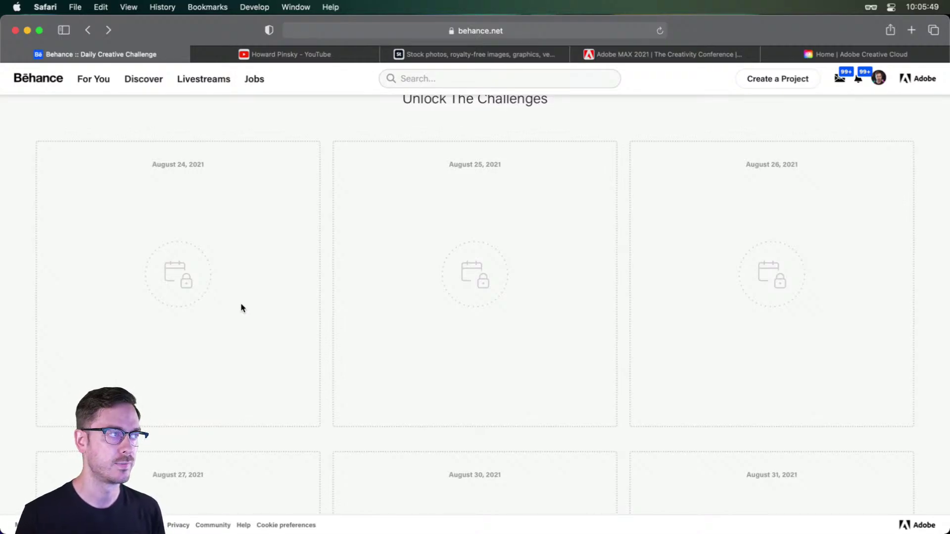
scroll(240, 302, up, 15)
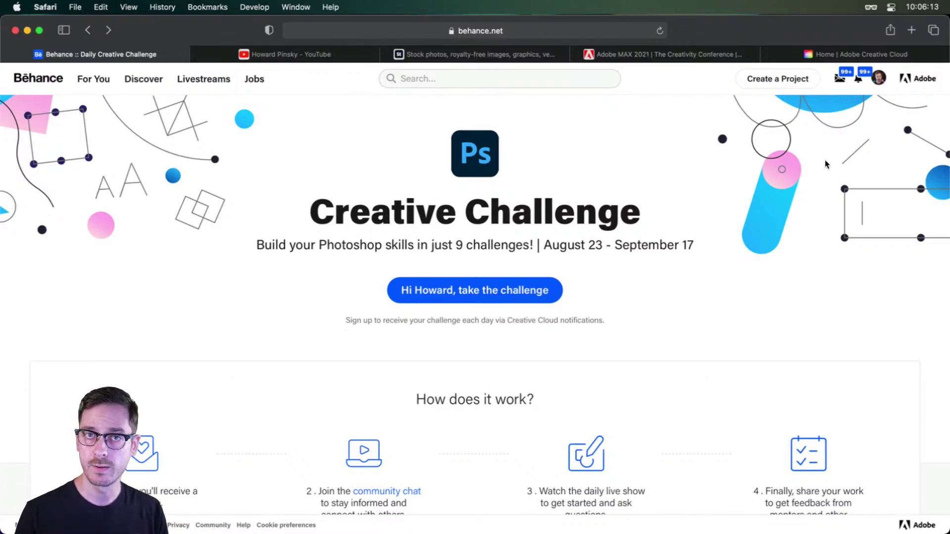
- Switch to the presenter's YouTube channel and look through its uploaded videos down to the older Photoshop tutorials
click(343, 58)
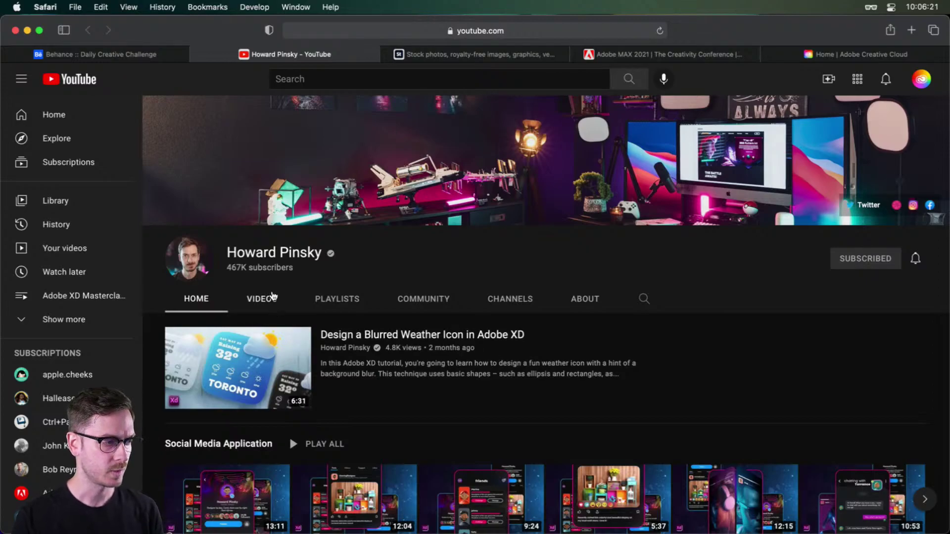
scroll(391, 321, down, 3)
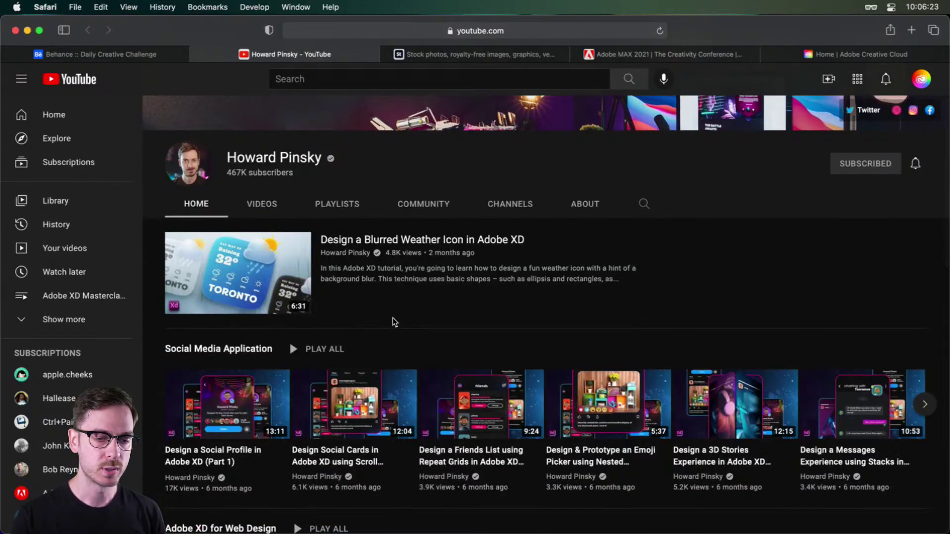
scroll(435, 313, up, 3)
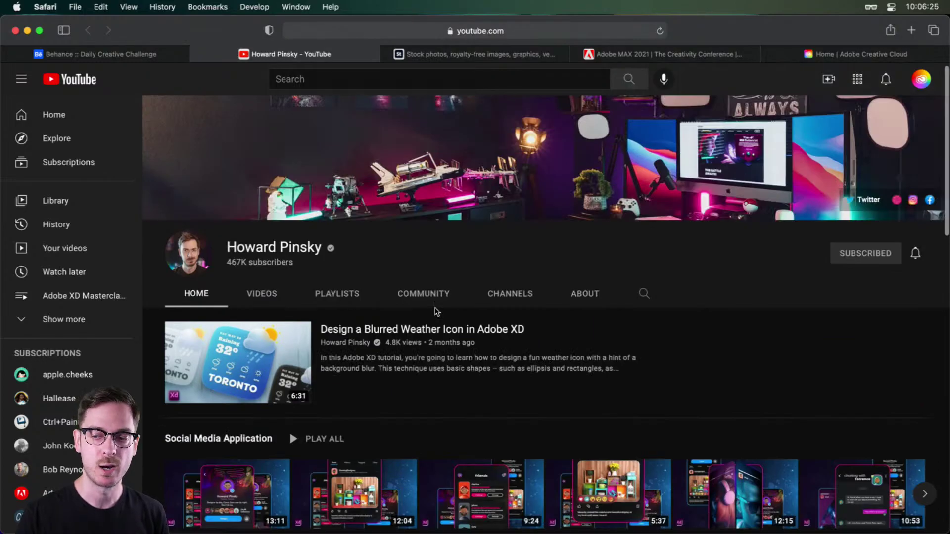
click(263, 298)
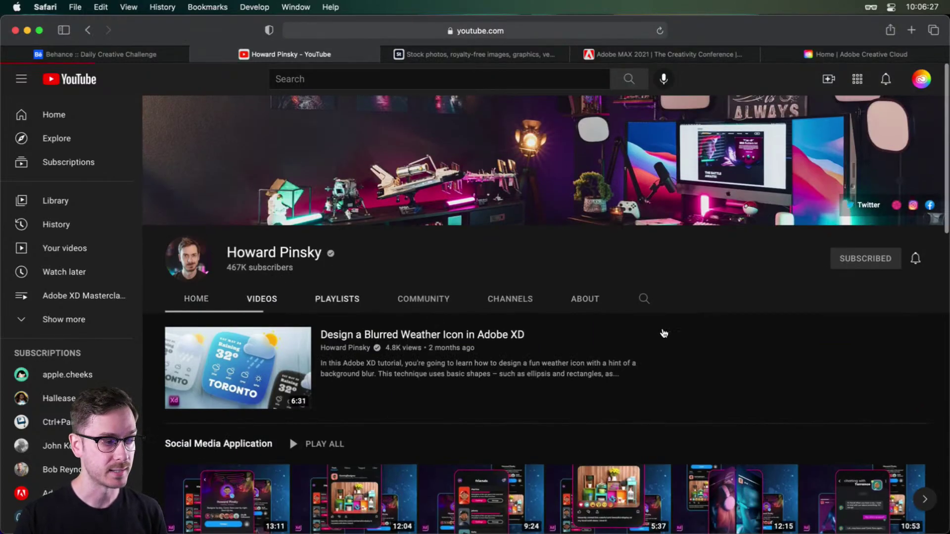
scroll(658, 312, down, 20)
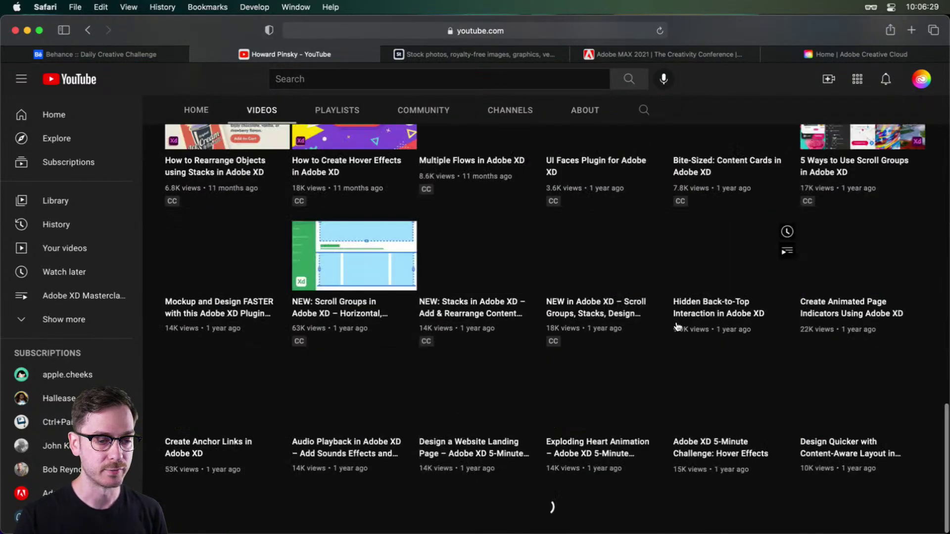
scroll(678, 327, down, 15)
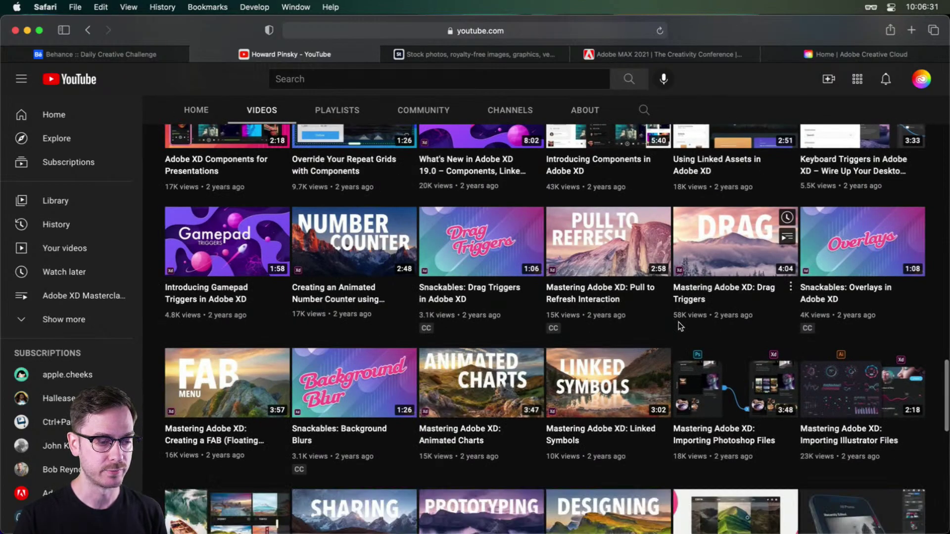
scroll(680, 329, down, 4)
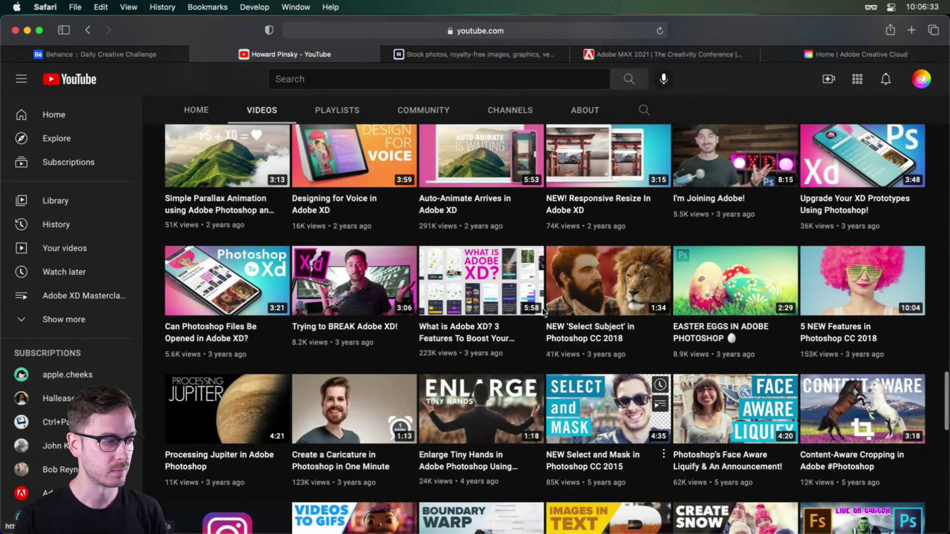
scroll(718, 335, up, 20)
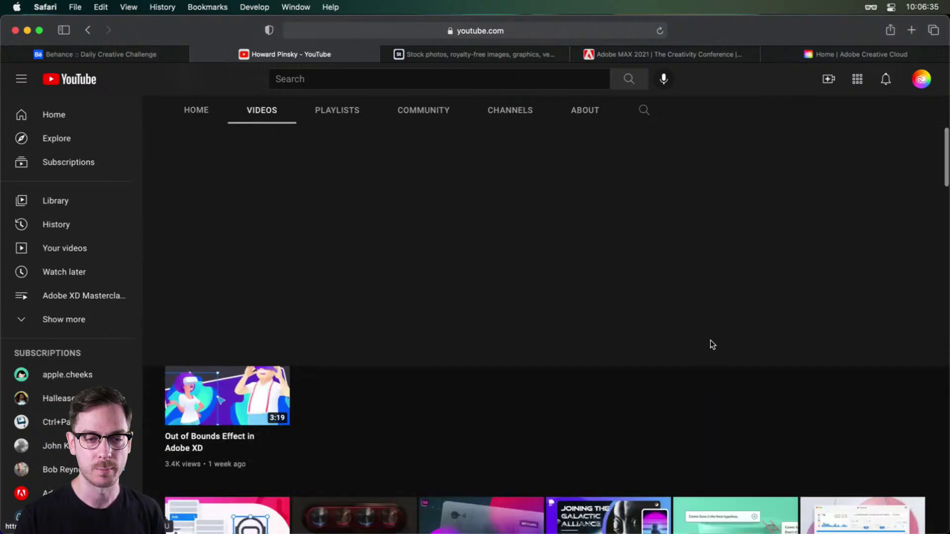
- Sort the channel's uploads by Date added (oldest) and look over the earliest Photoshop tutorials
click(898, 334)
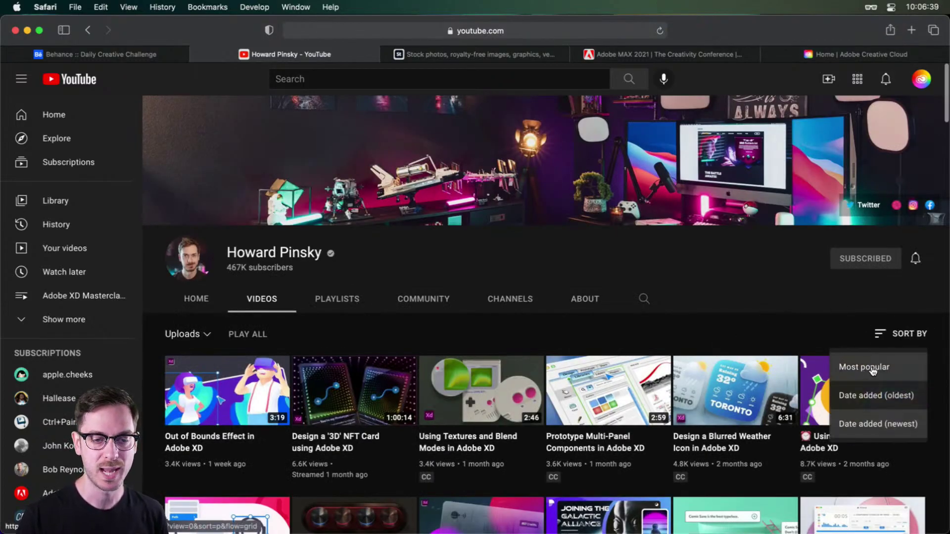
click(905, 391)
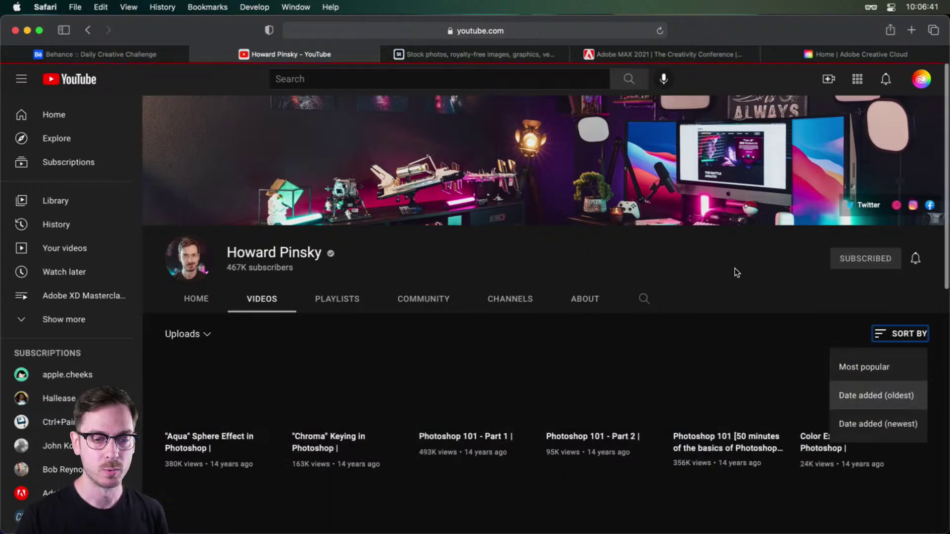
scroll(738, 269, down, 3)
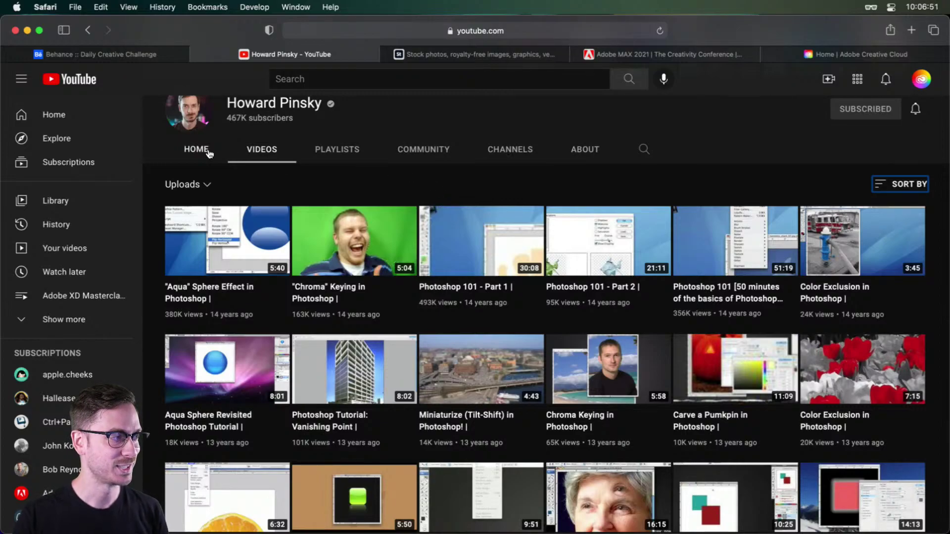
- Switch to Adobe Stock, open its Free collection and look through the free asset categories
click(486, 54)
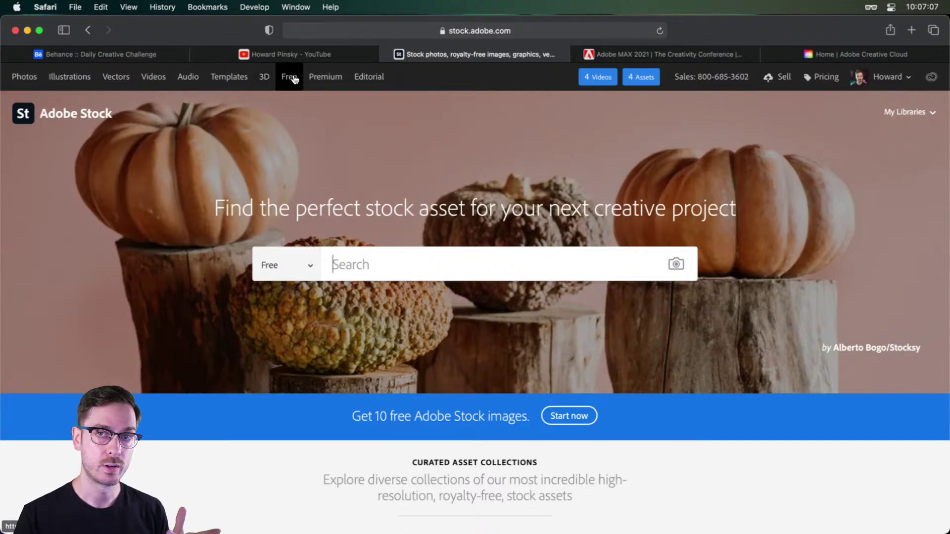
click(294, 79)
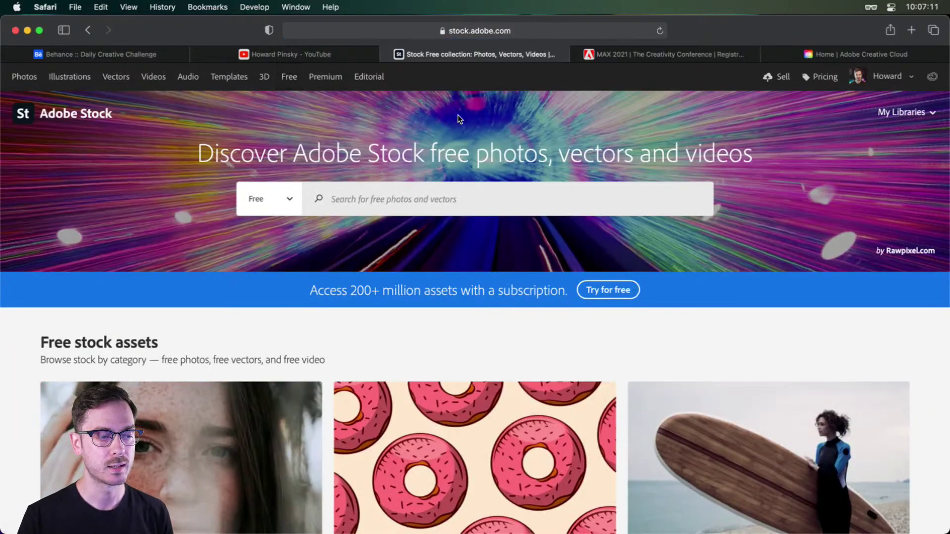
scroll(460, 129, down, 5)
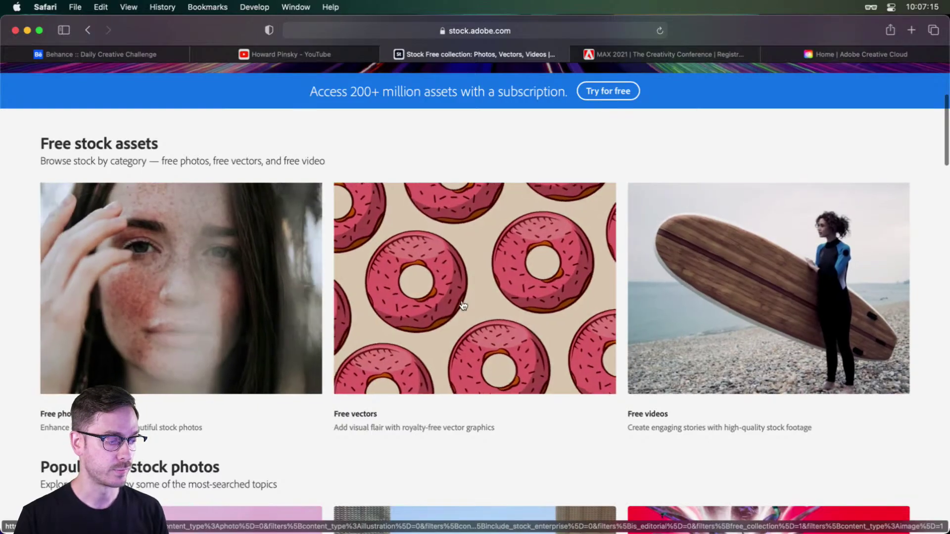
scroll(261, 223, down, 10)
scroll(263, 230, up, 15)
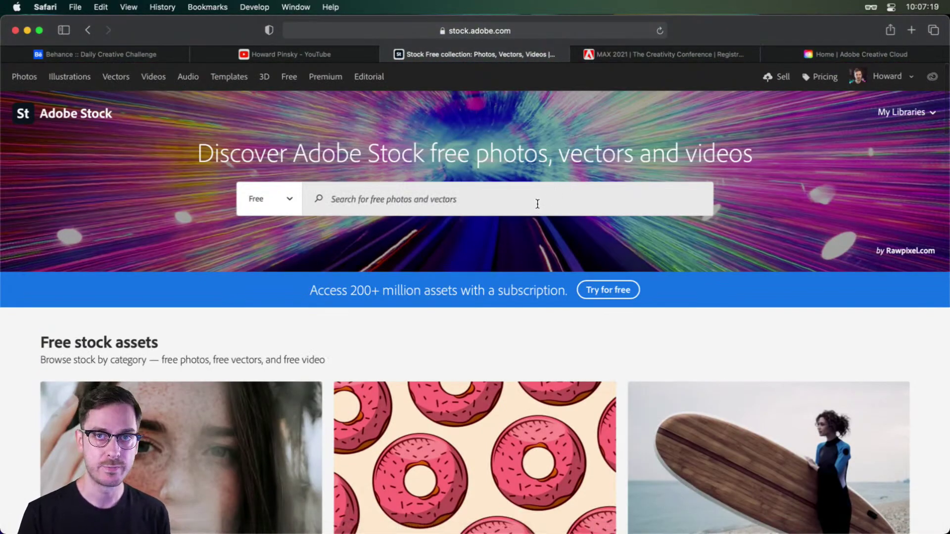
- Search the free Adobe Stock collection for "beach"
click(537, 204)
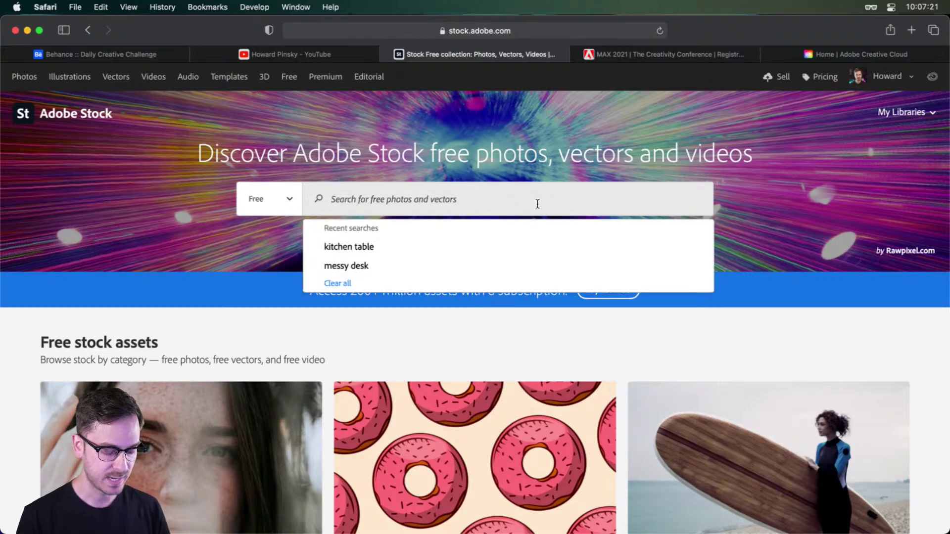
text(beach)
key(Return)
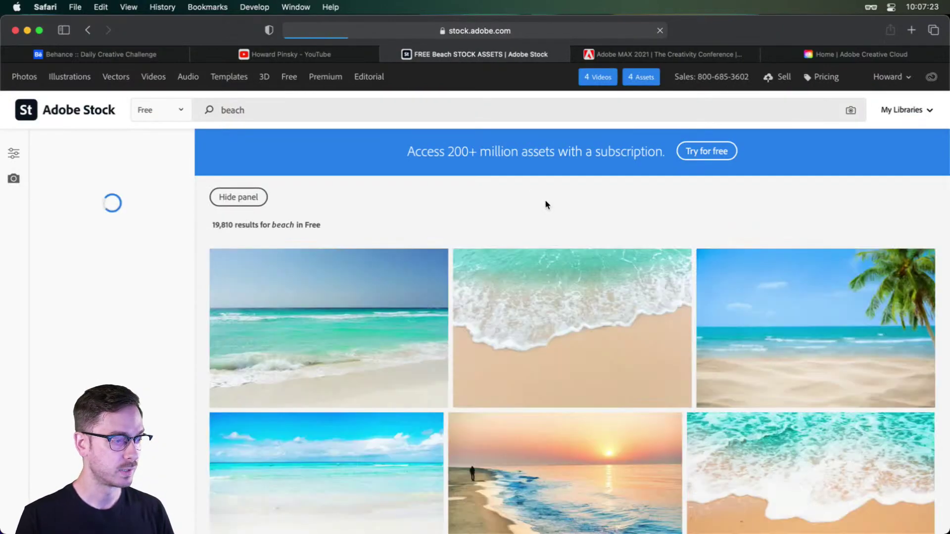
- Search the free Adobe Stock collection for "sunset" instead and look over the image results
double_click(481, 112)
text(sunset)
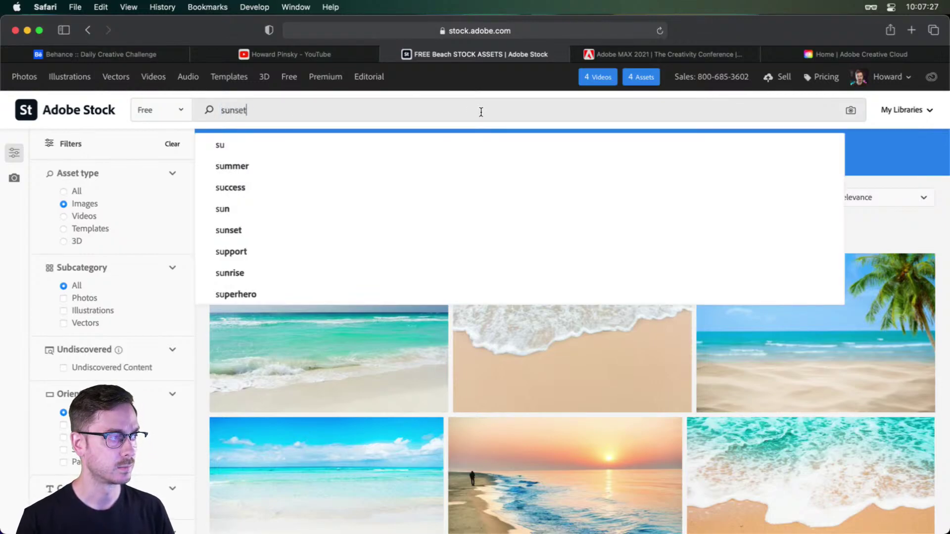
key(Return)
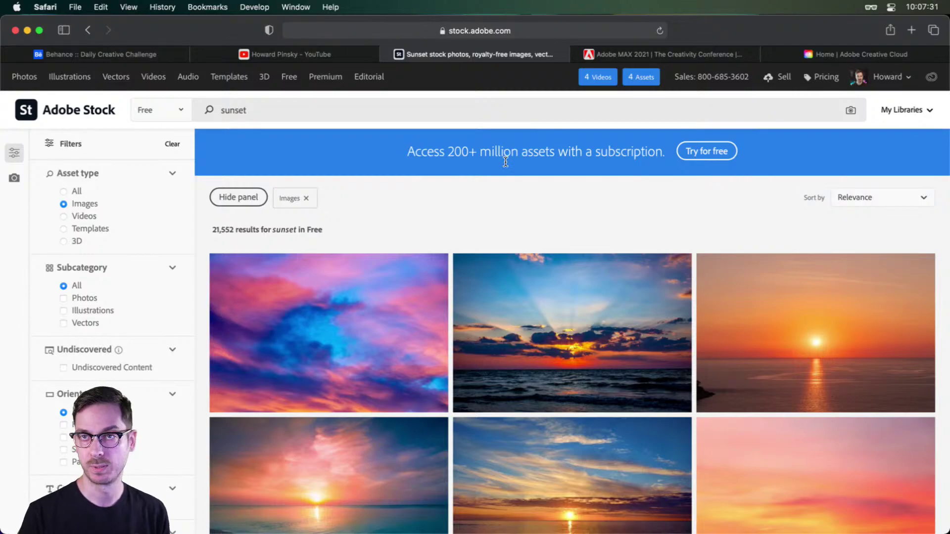
mouse_move(533, 340)
scroll(533, 339, down, 2)
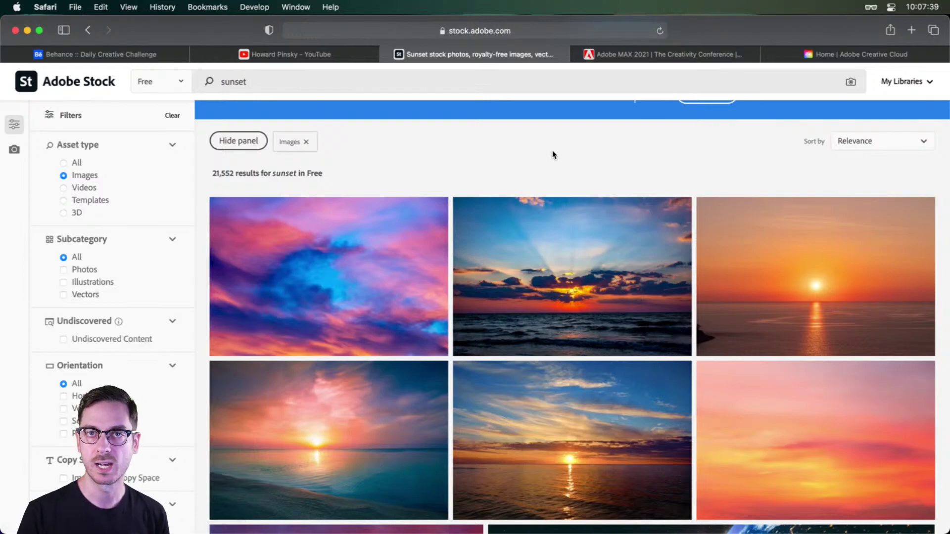
scroll(553, 154, up, 2)
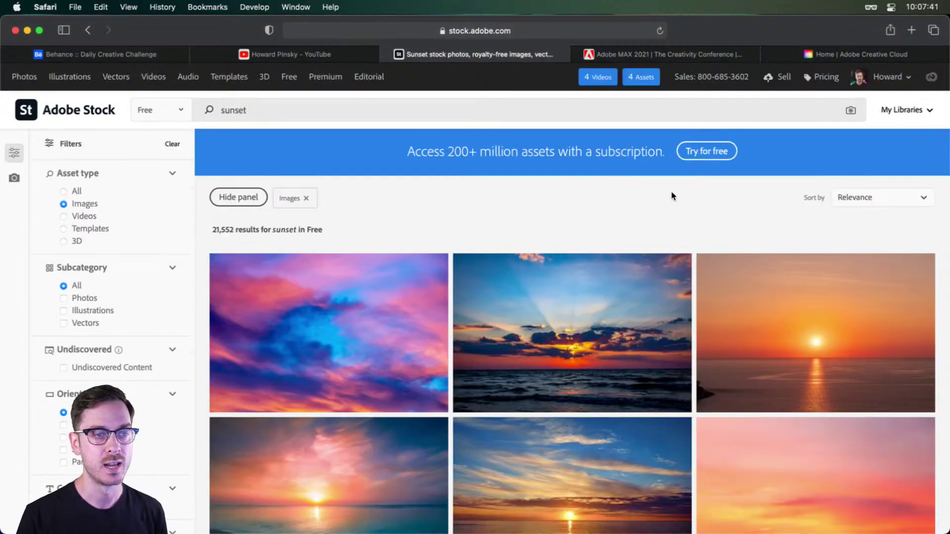
- Switch to the Adobe MAX 2021 site and look over the conference details on its home page
click(676, 49)
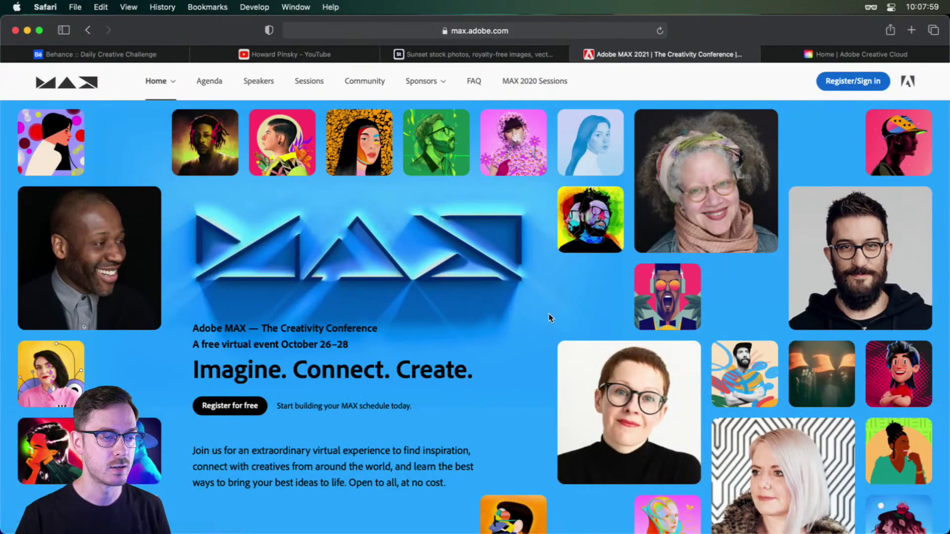
scroll(541, 309, down, 2)
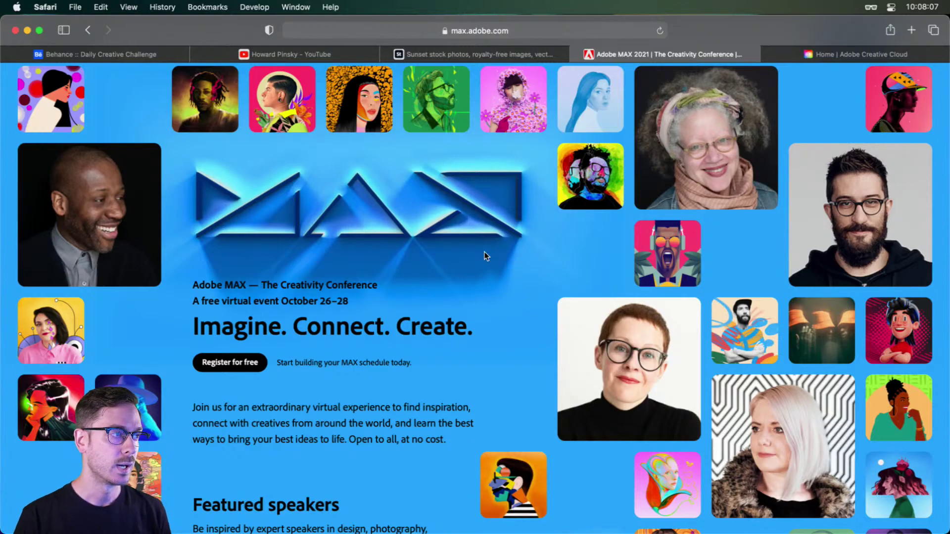
scroll(485, 252, up, 2)
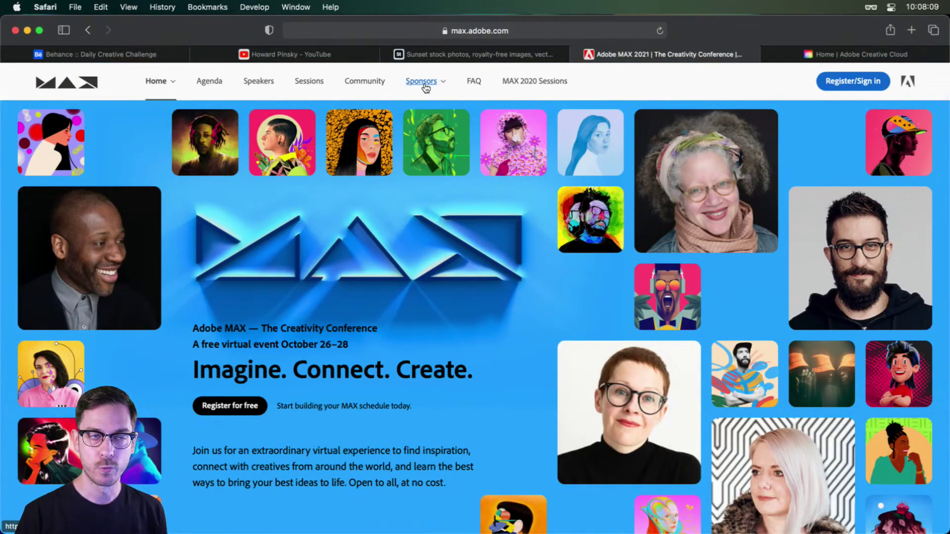
- Open the MAX sessions page, expand the UI and UX track to view its featured speakers, and review the other content tracks
click(311, 83)
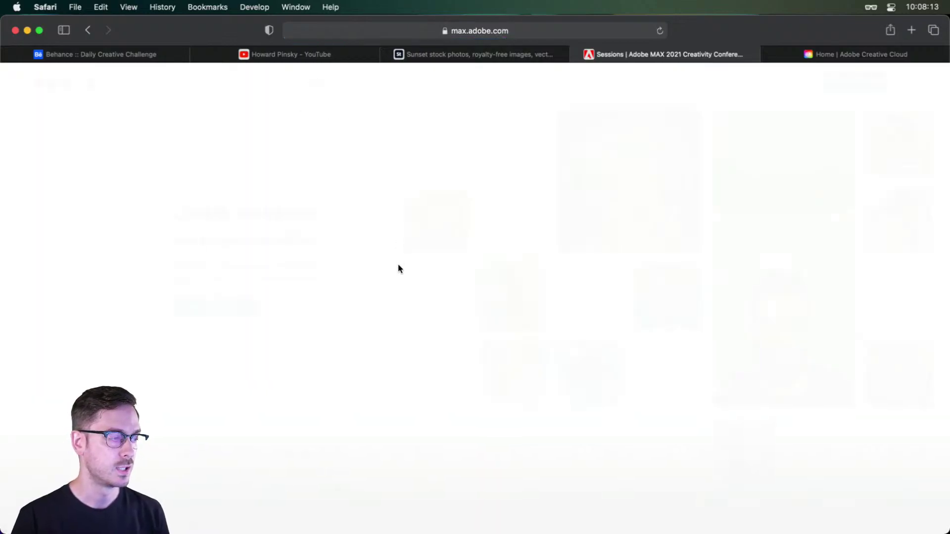
scroll(402, 272, down, 10)
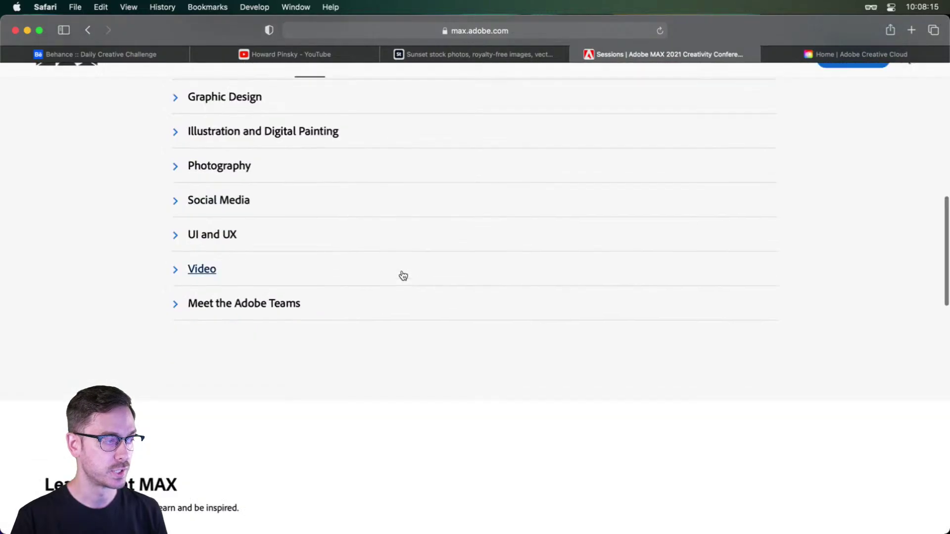
scroll(403, 276, up, 4)
click(216, 417)
scroll(643, 386, down, 3)
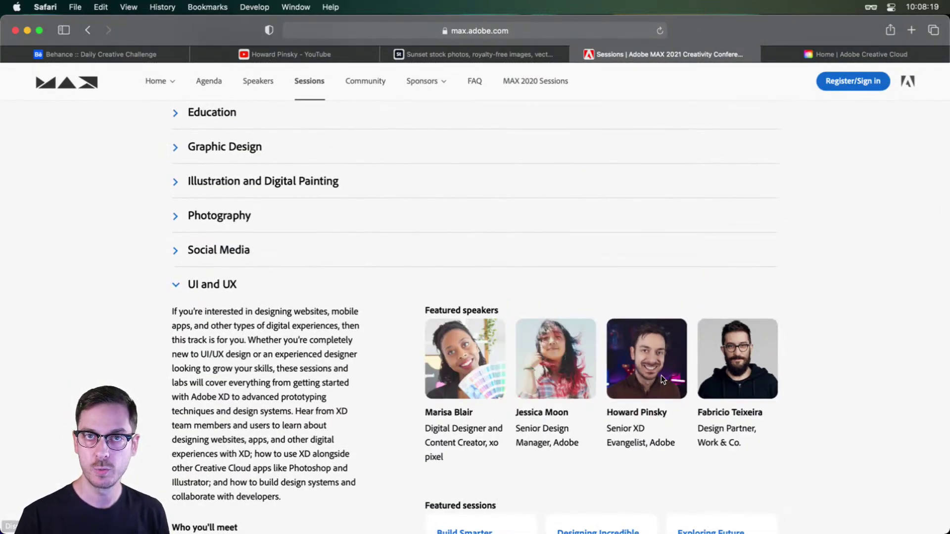
scroll(633, 332, up, 5)
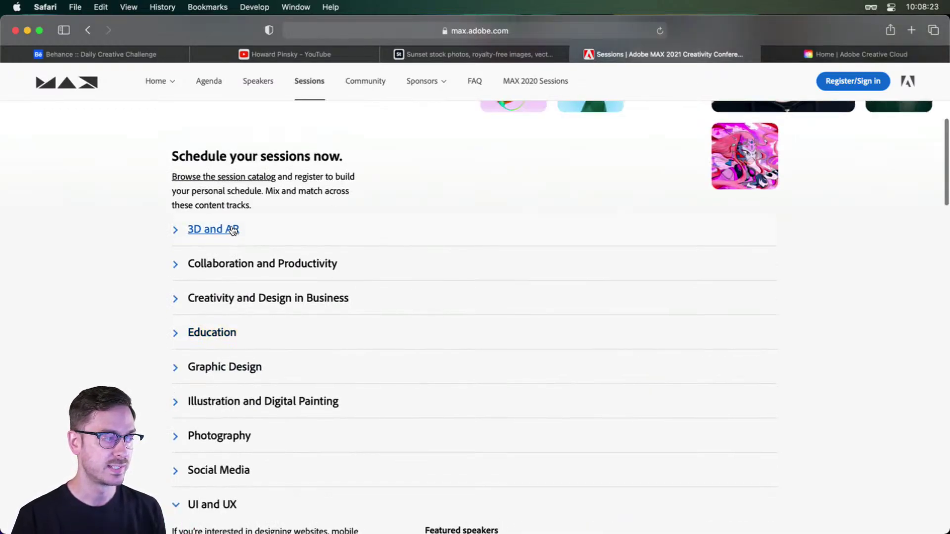
scroll(257, 277, down, 1)
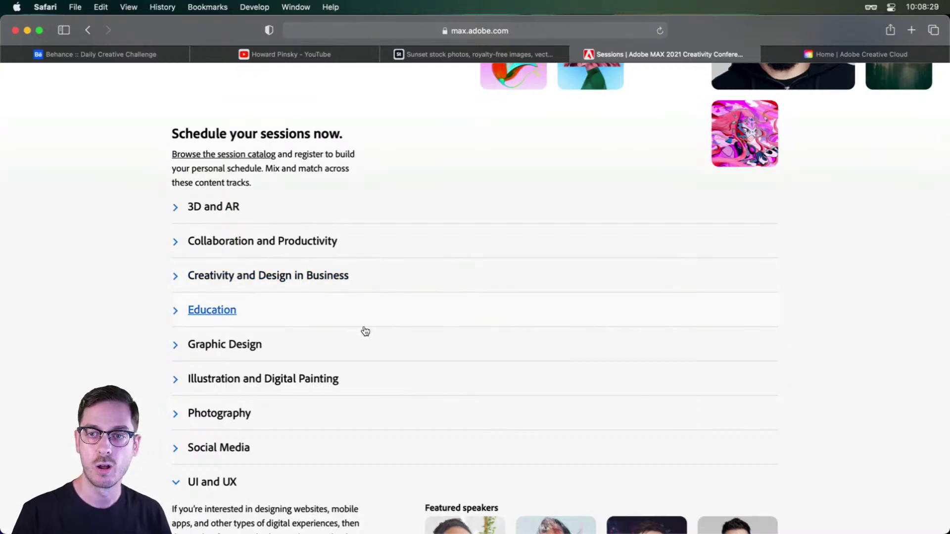
scroll(364, 331, up, 10)
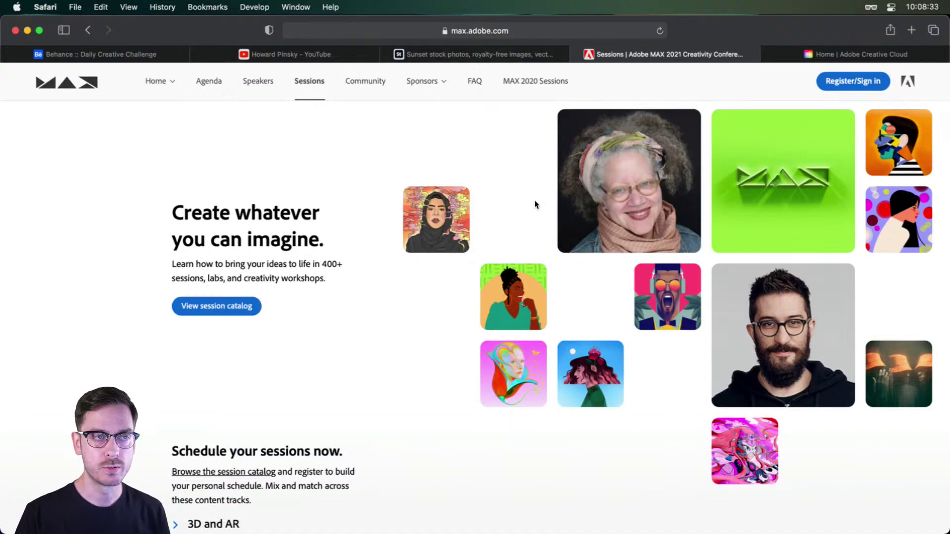
- Switch to the Creative Cloud free assets page for Photoshop skies and look down to the Sunsets download
click(794, 54)
scroll(801, 170, down, 15)
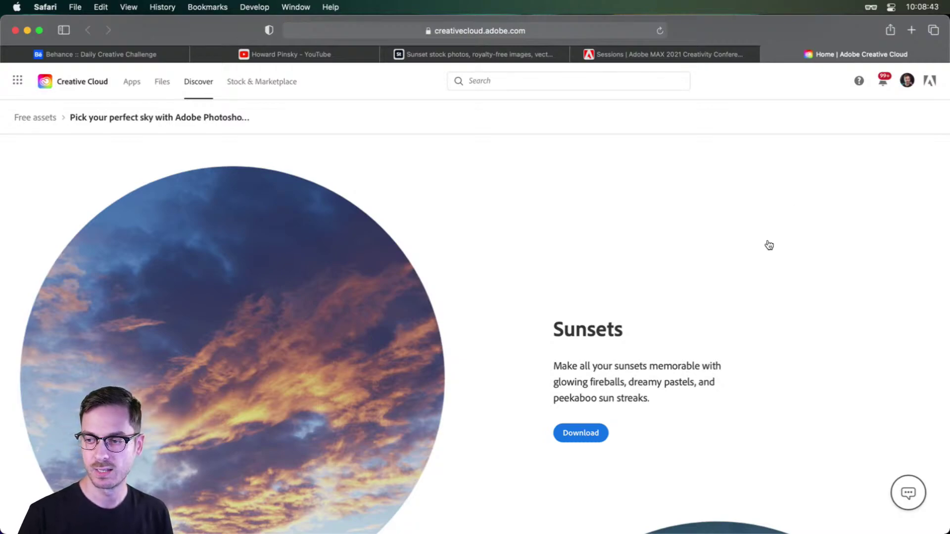
- Switch to Photoshop and examine the Hello! artboard of 00_sampleTemplate.psd at 100%, including its prompt and bonus tip
key(super+Tab)
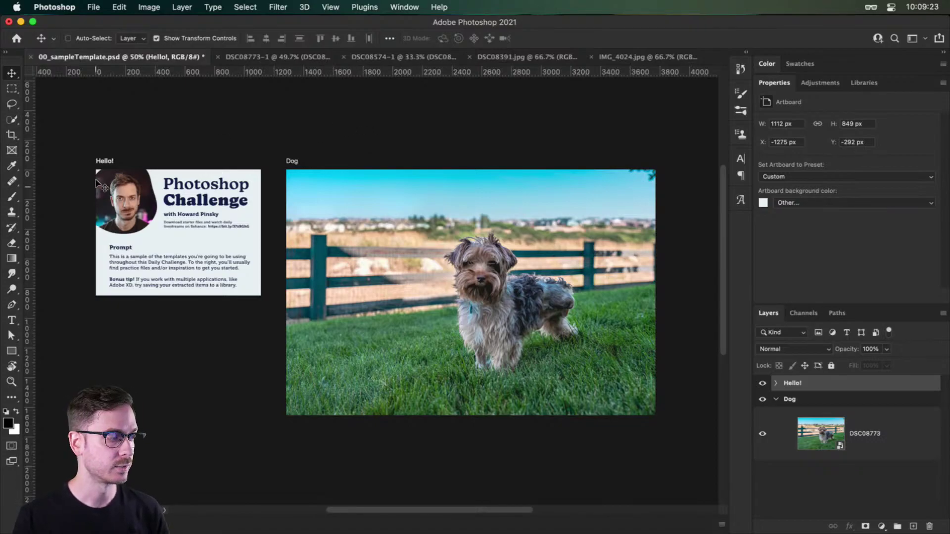
key(super+space)
click(93, 245)
click(99, 249)
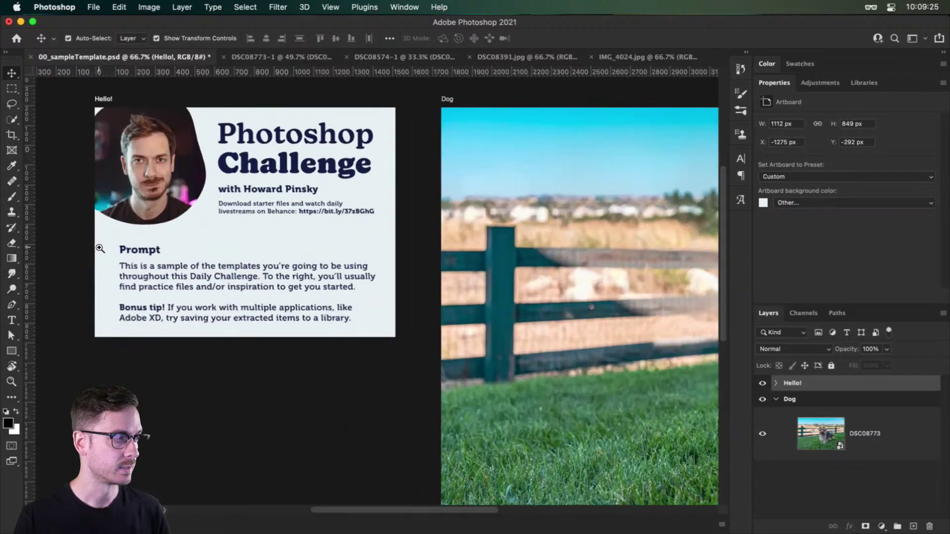
drag(203, 217, 224, 267)
drag(329, 236, 509, 218)
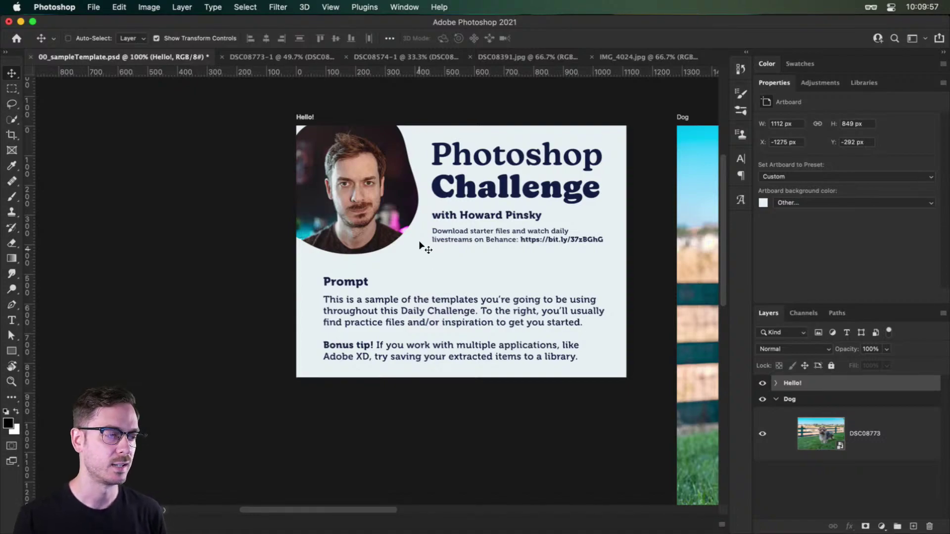
scroll(419, 242, left, 3)
scroll(418, 242, down, 2)
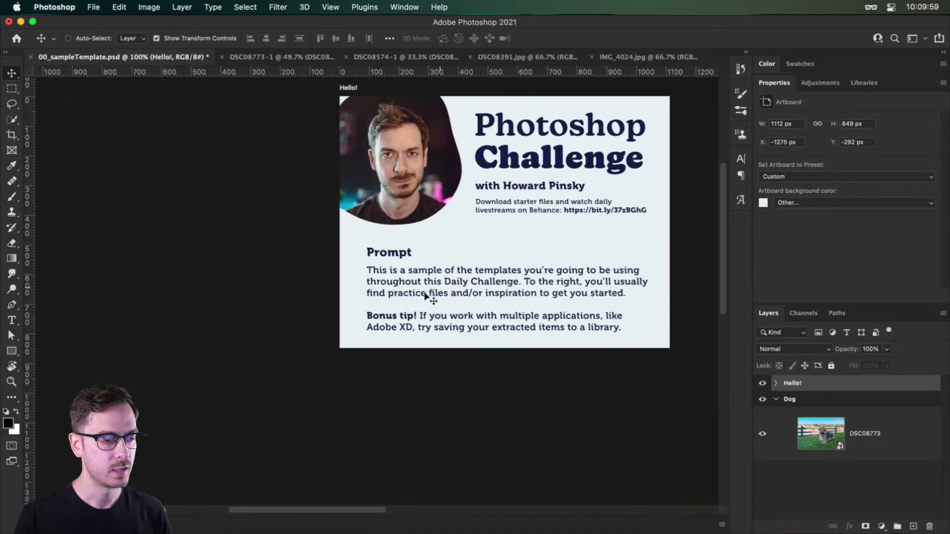
- Review the prompt on the Hello! artboard and the practice photo on the neighbouring Dog artboard at 66.7%
scroll(501, 299, right, 3)
scroll(500, 299, up, 2)
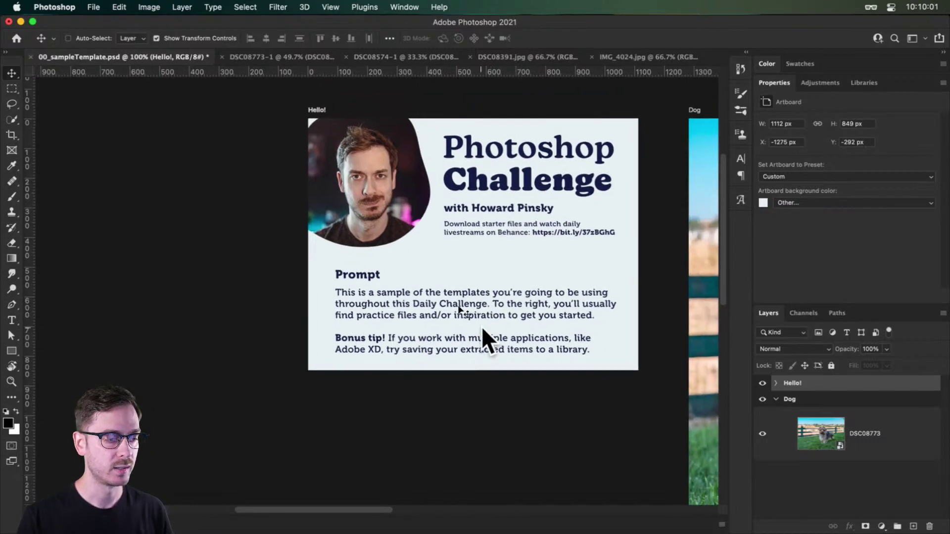
scroll(482, 327, down, 2)
scroll(435, 324, down, 1)
scroll(434, 324, right, 1)
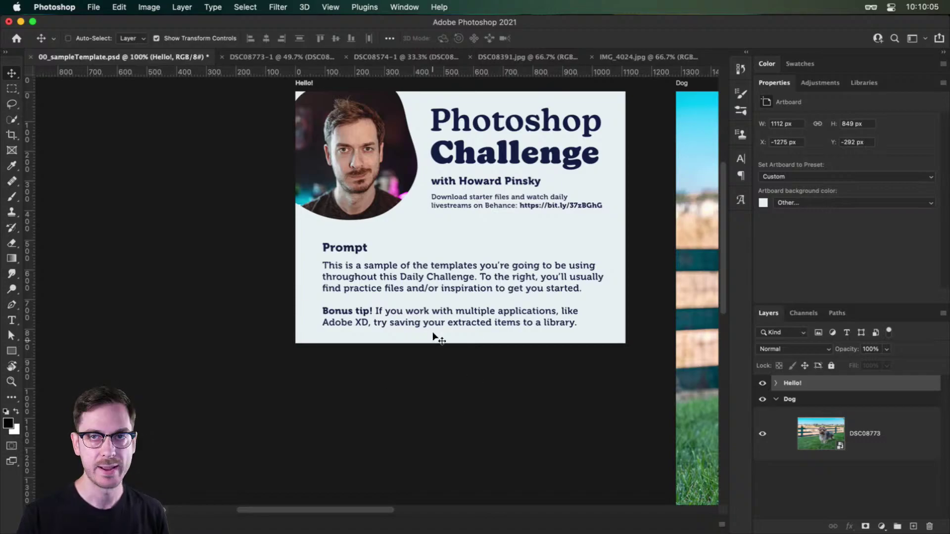
drag(569, 290, 222, 299)
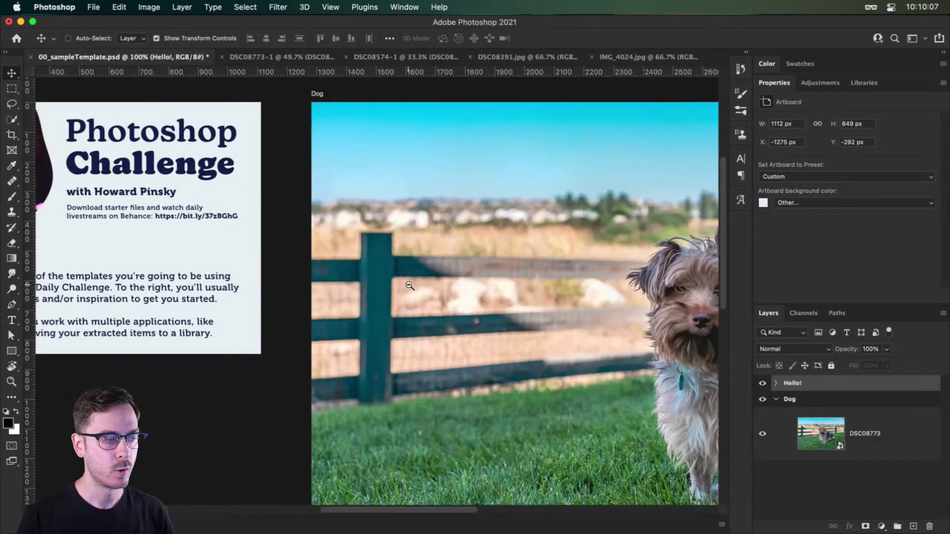
key(super+minus)
drag(491, 308, 371, 282)
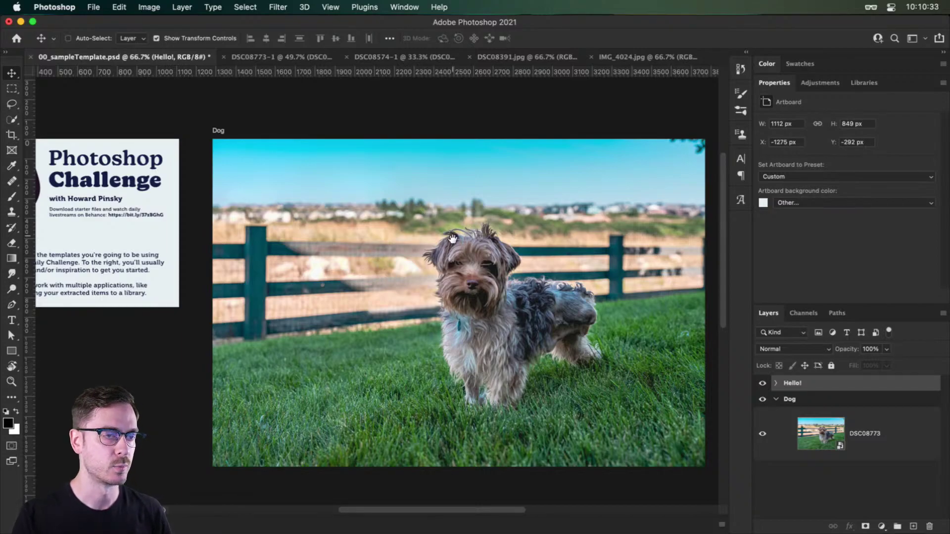
scroll(445, 208, down, 2)
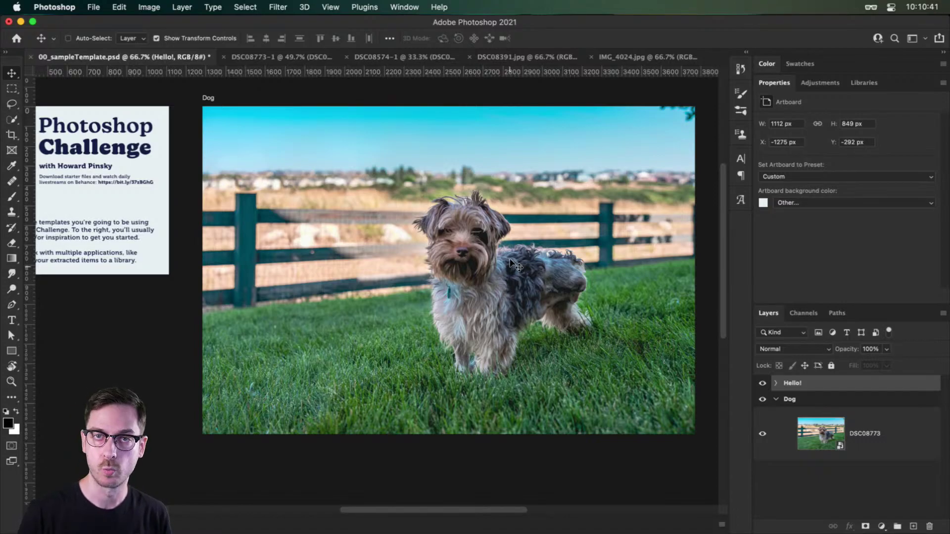
- Select the DSC08773 dog photo layer on the Dog artboard and start Sky Replacement on it
super+click(589, 296)
mouse_move(589, 297)
mouse_down()
mouse_move(617, 285)
mouse_move(574, 300)
mouse_up()
alt+click(615, 287)
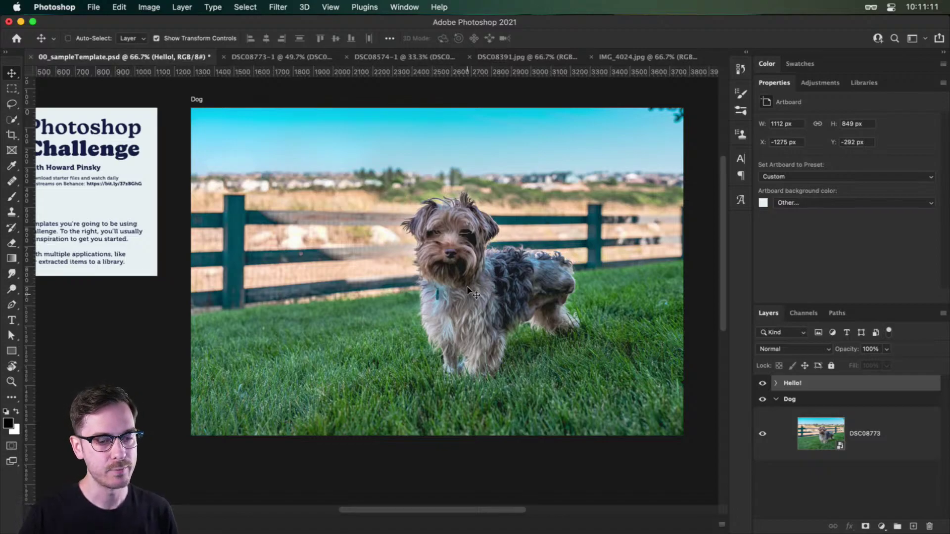
scroll(534, 212, right, 1)
super+click(549, 232)
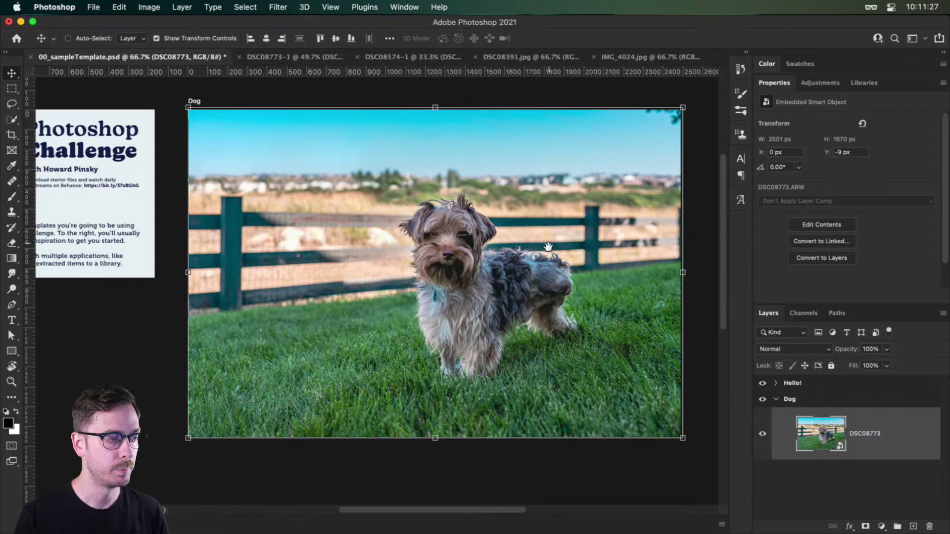
drag(550, 240, 523, 250)
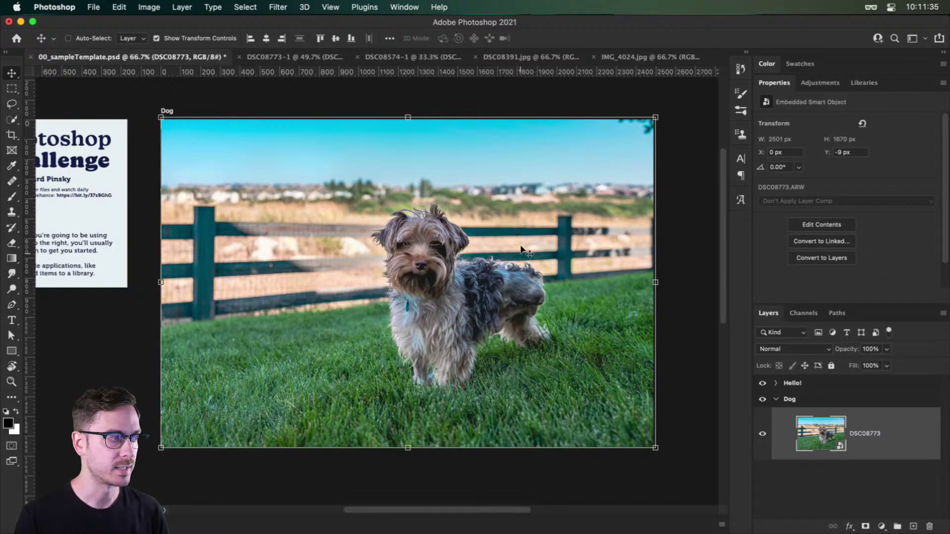
drag(294, 223, 324, 193)
drag(479, 233, 447, 259)
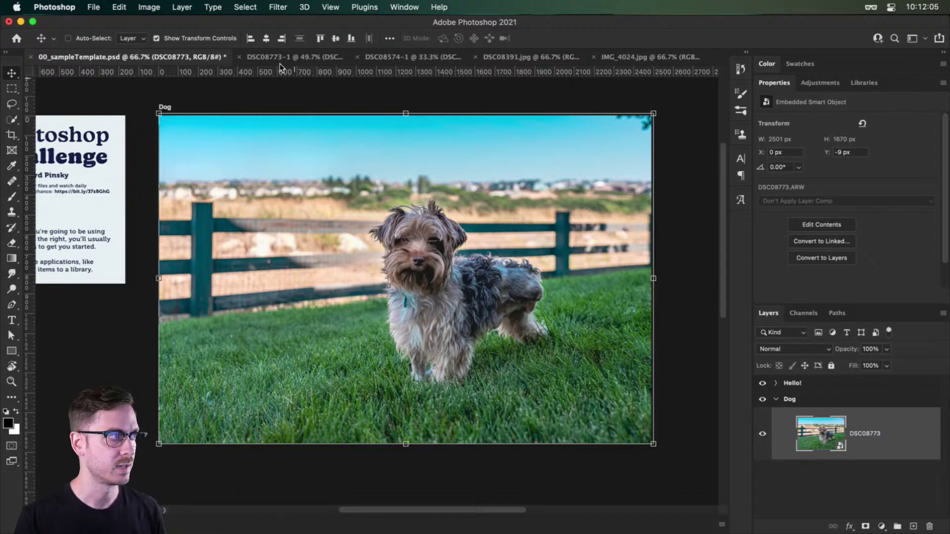
click(119, 6)
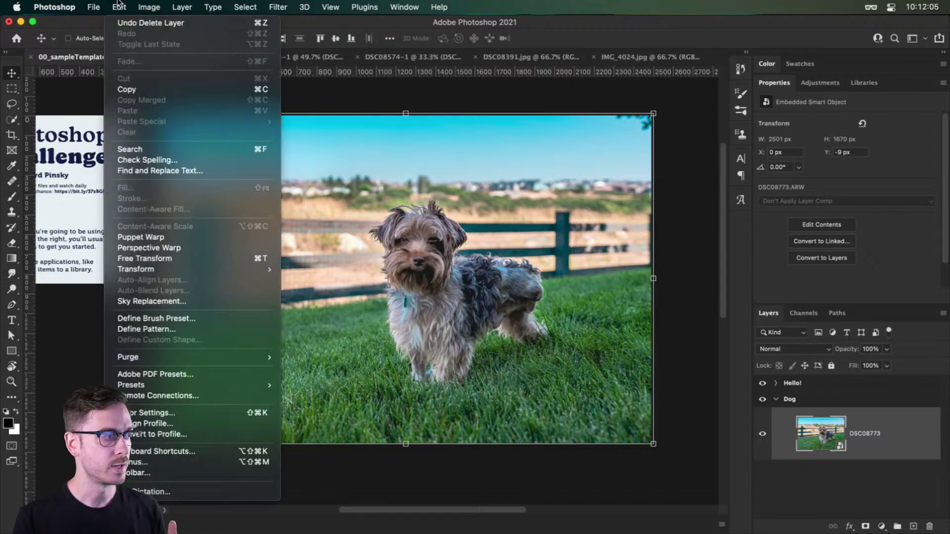
click(192, 301)
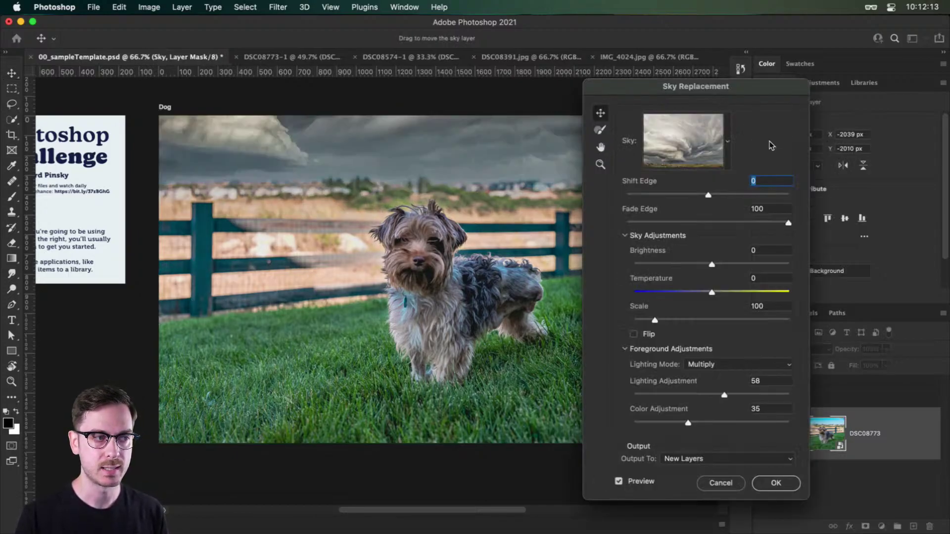
- Examine the available sky groups and the options for importing skies from images or sky presets
click(728, 143)
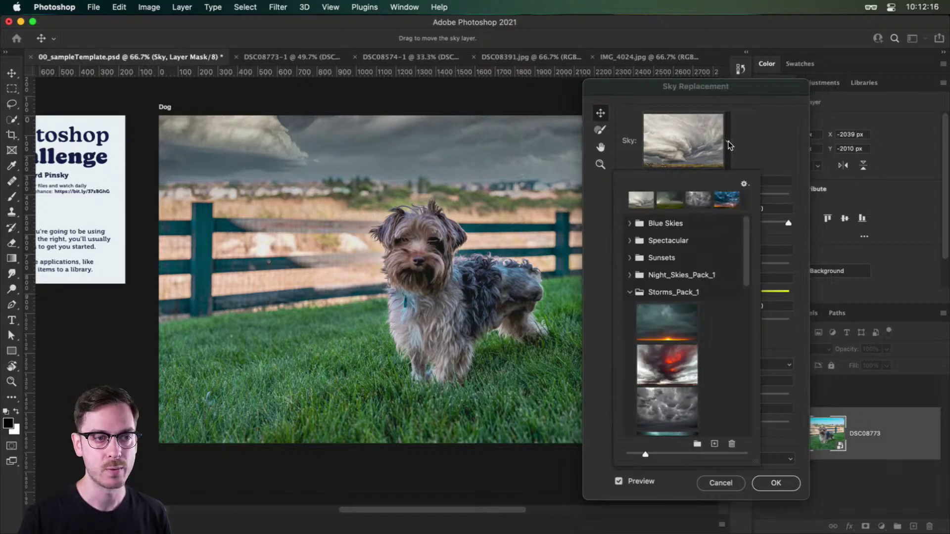
click(745, 185)
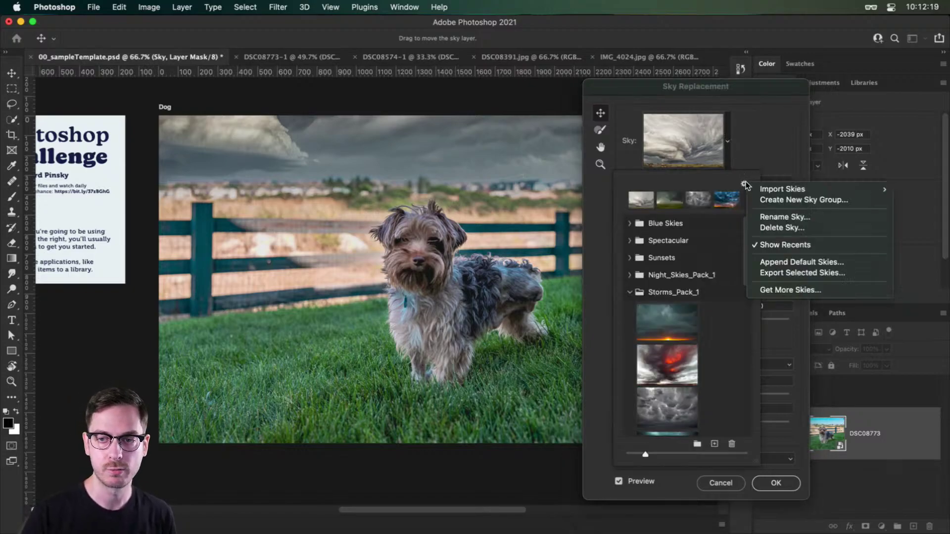
mouse_move(818, 189)
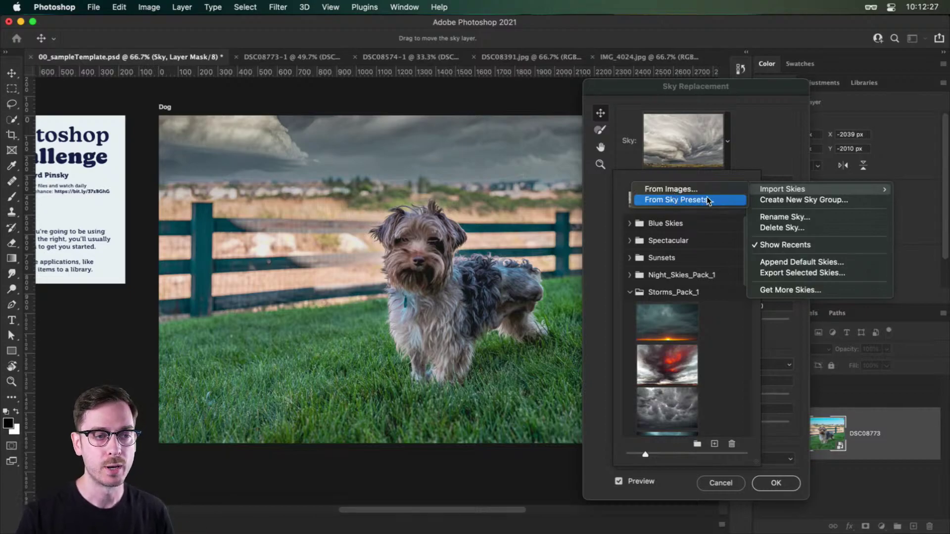
click(782, 127)
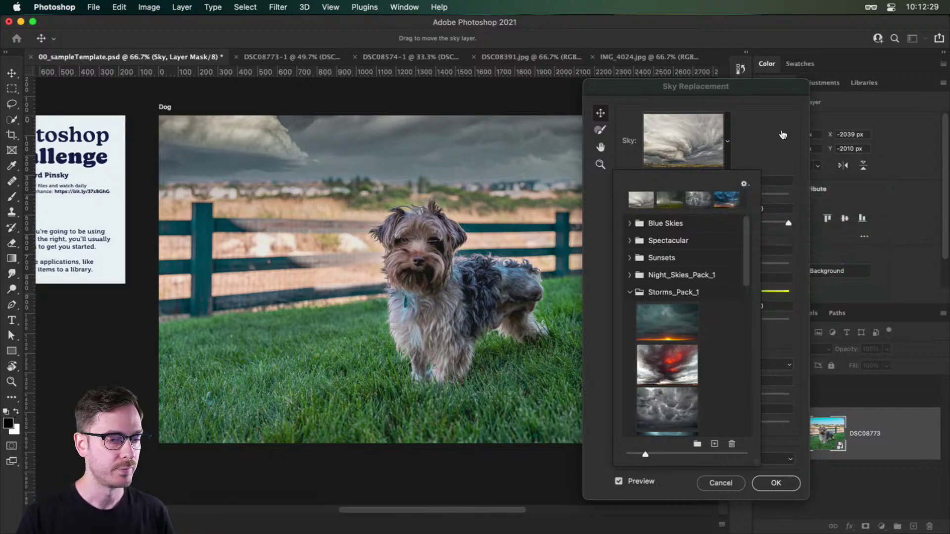
- Switch to the Creative Cloud free skies page in Safari and look over the Sunsets, Spectacular and Blue Skies packs
key(super+Tab)
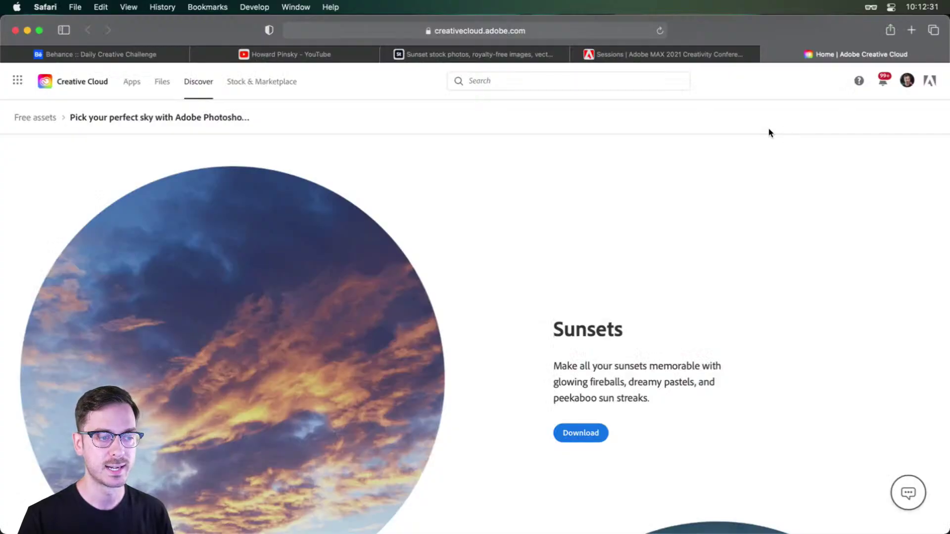
scroll(768, 132, up, 15)
scroll(772, 147, down, 15)
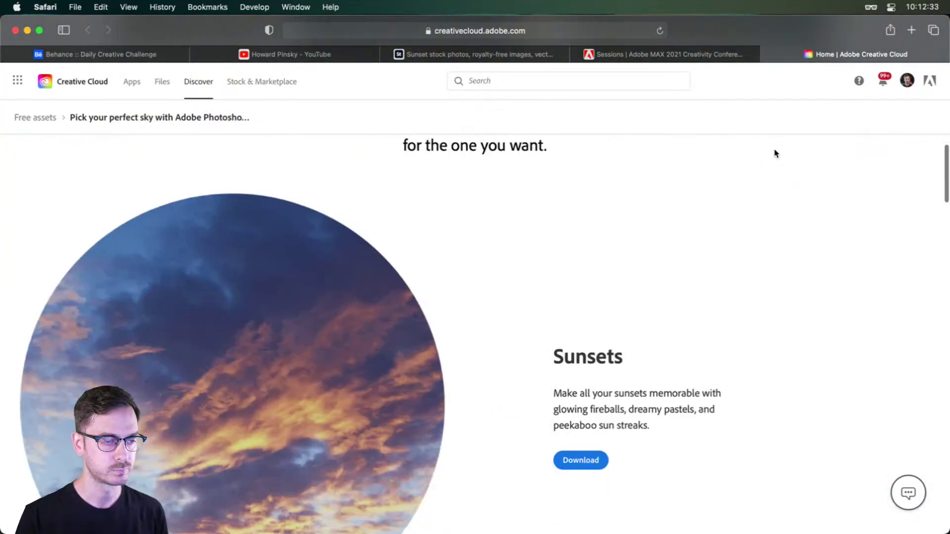
scroll(775, 161, down, 4)
scroll(774, 158, up, 2)
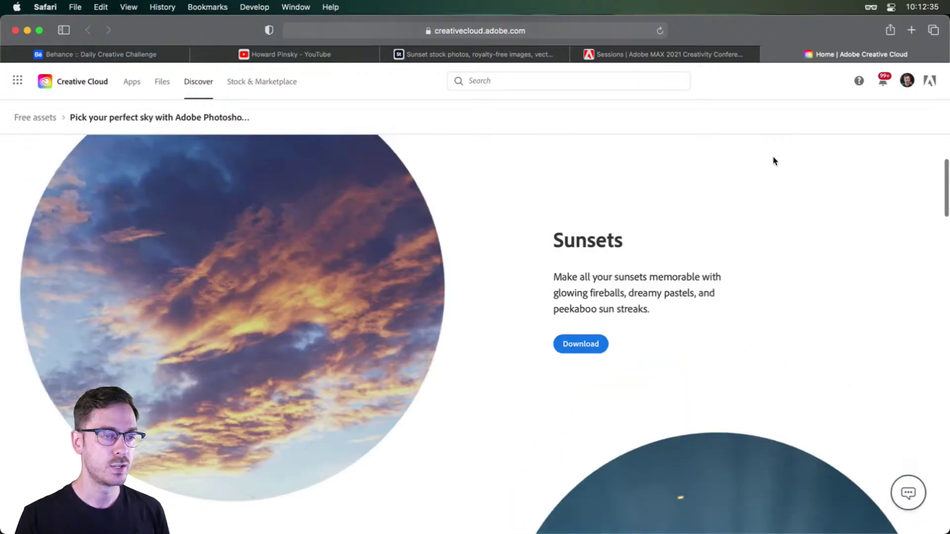
scroll(774, 159, down, 6)
scroll(767, 163, down, 3)
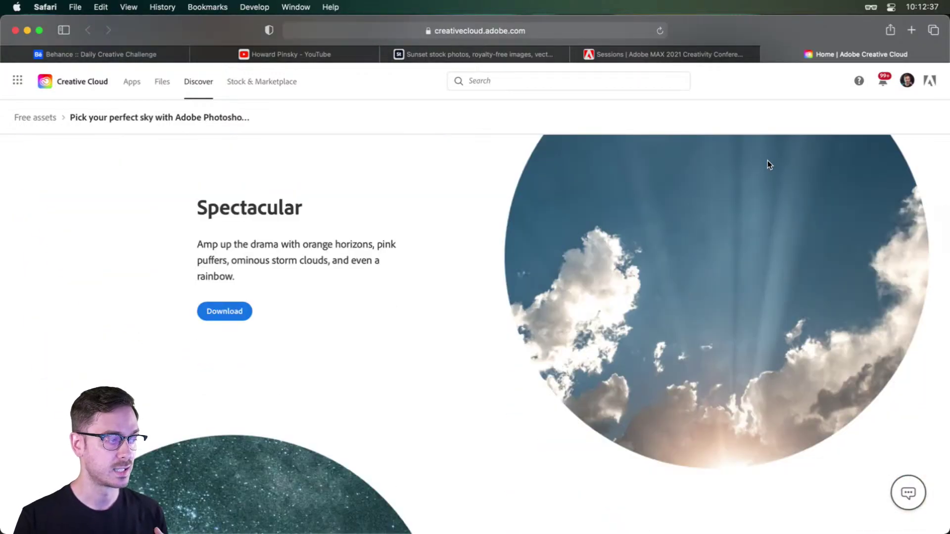
scroll(178, 212, down, 1)
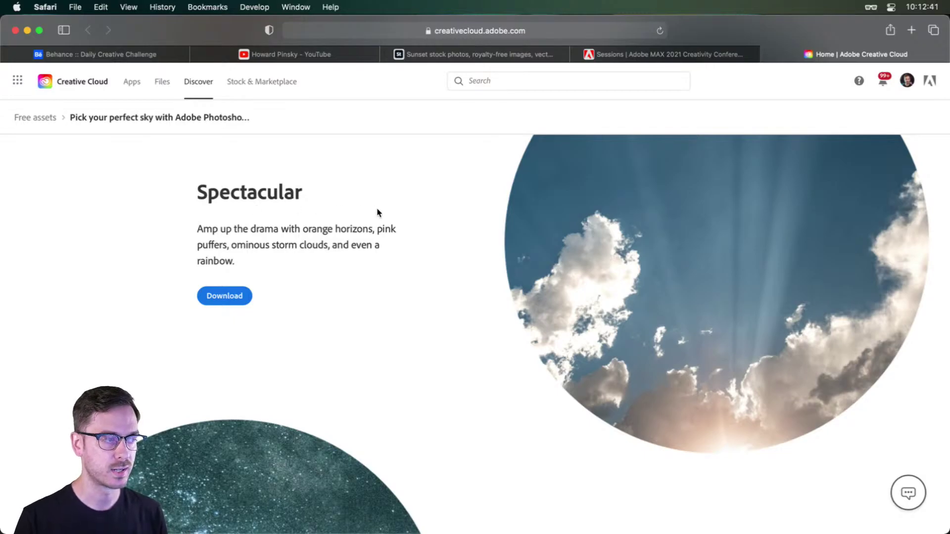
scroll(396, 213, down, 5)
scroll(691, 281, down, 5)
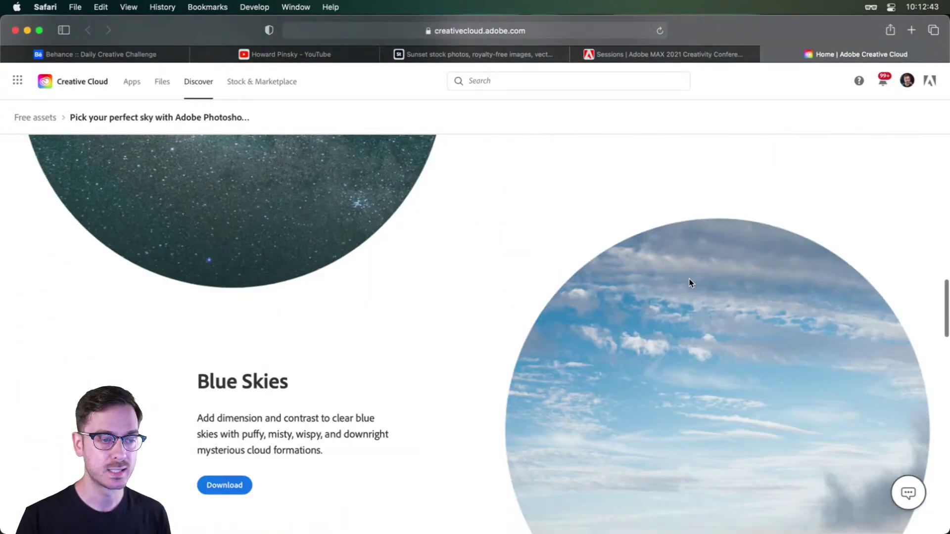
- Look over the Meet the artists section and the Storms pack, and go back up to the Sunsets pack
scroll(689, 279, down, 15)
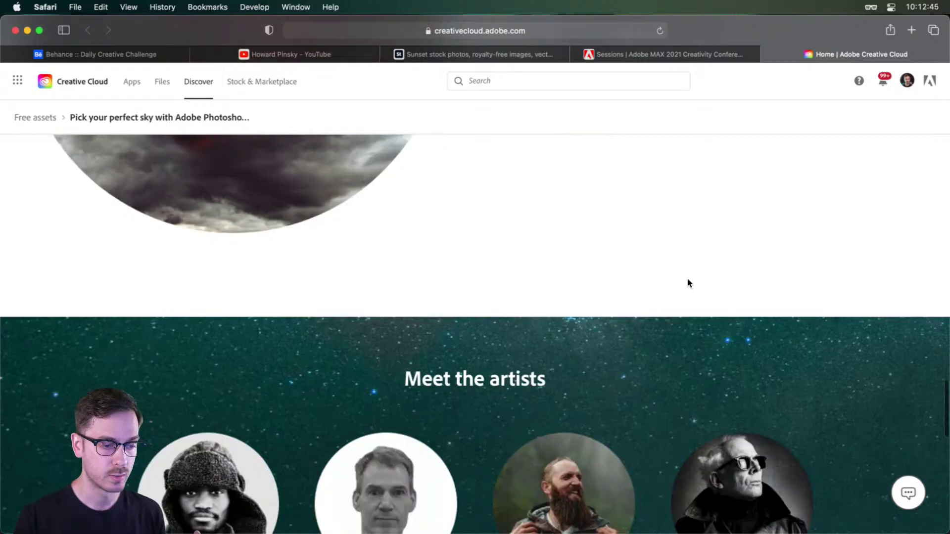
scroll(688, 279, down, 5)
scroll(690, 281, up, 3)
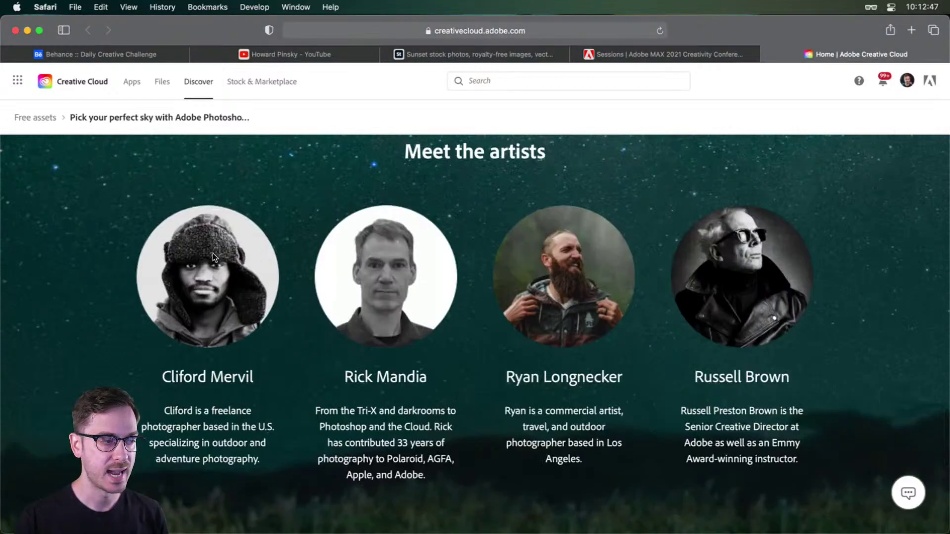
scroll(660, 271, down, 8)
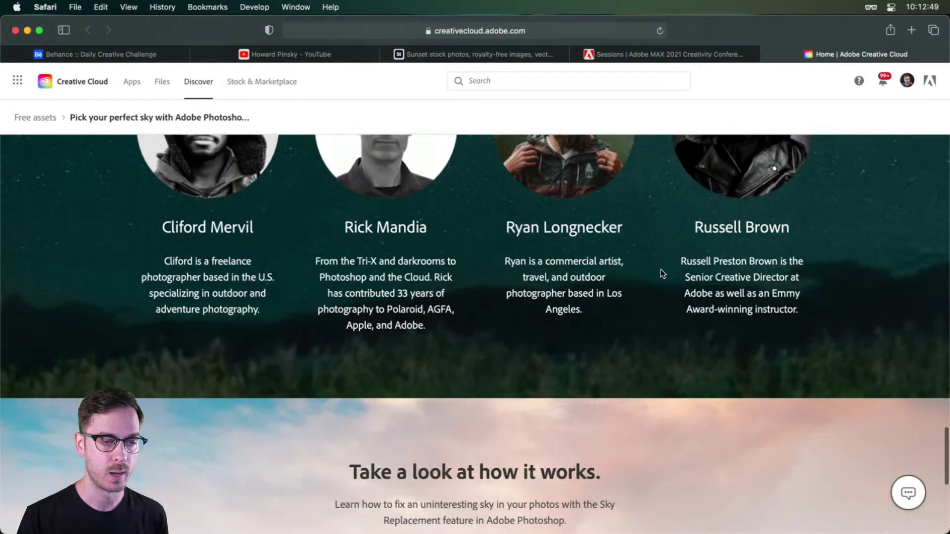
scroll(655, 273, up, 14)
scroll(654, 275, up, 10)
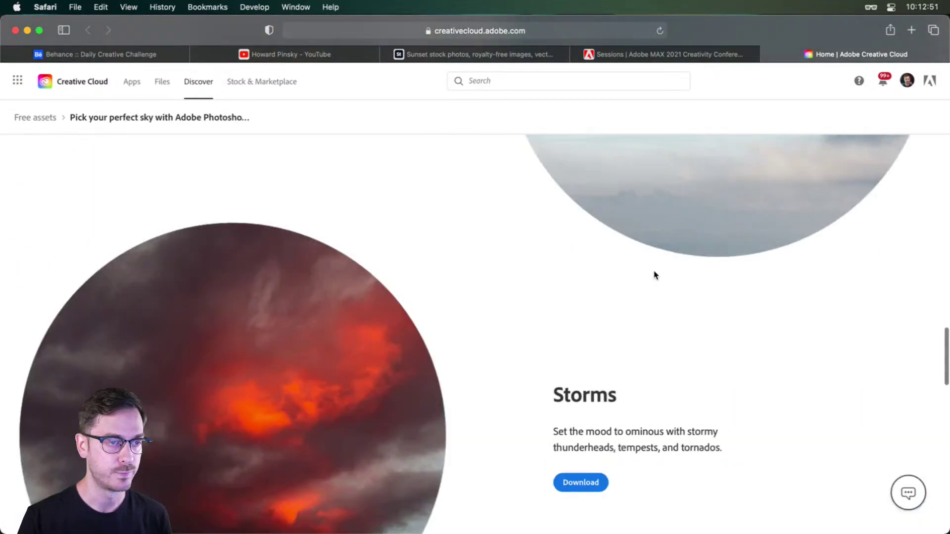
scroll(651, 271, up, 15)
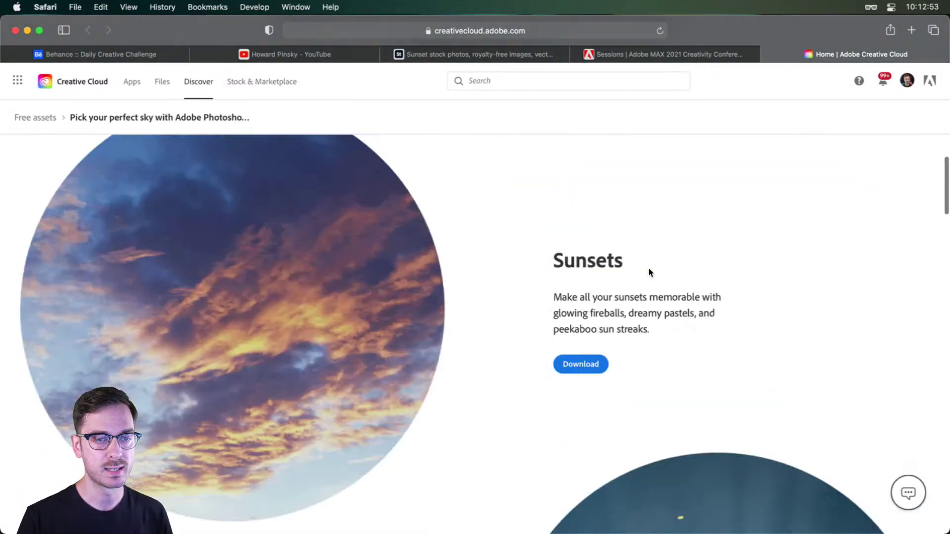
- Switch back to Photoshop and move the Sky Replacement dialog clear of the dog photo
key(super+Tab)
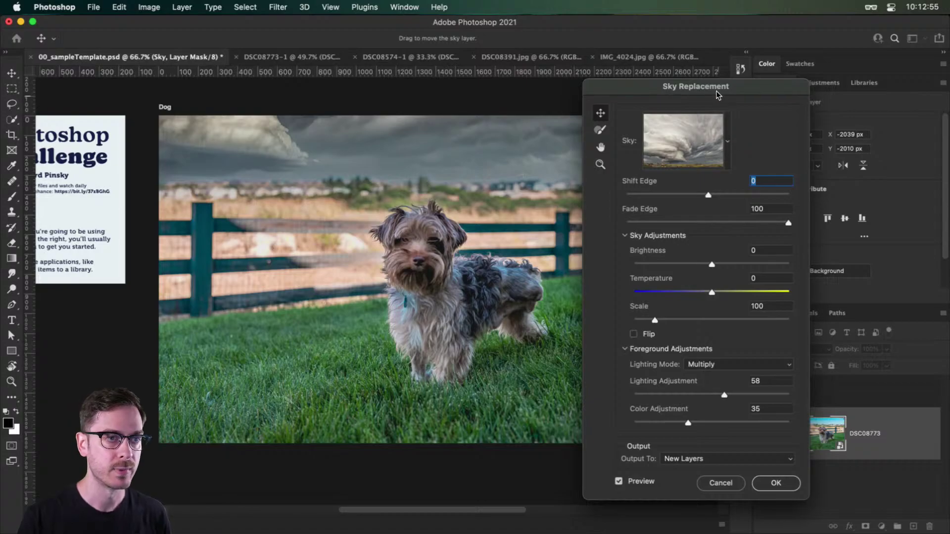
drag(716, 88, 782, 83)
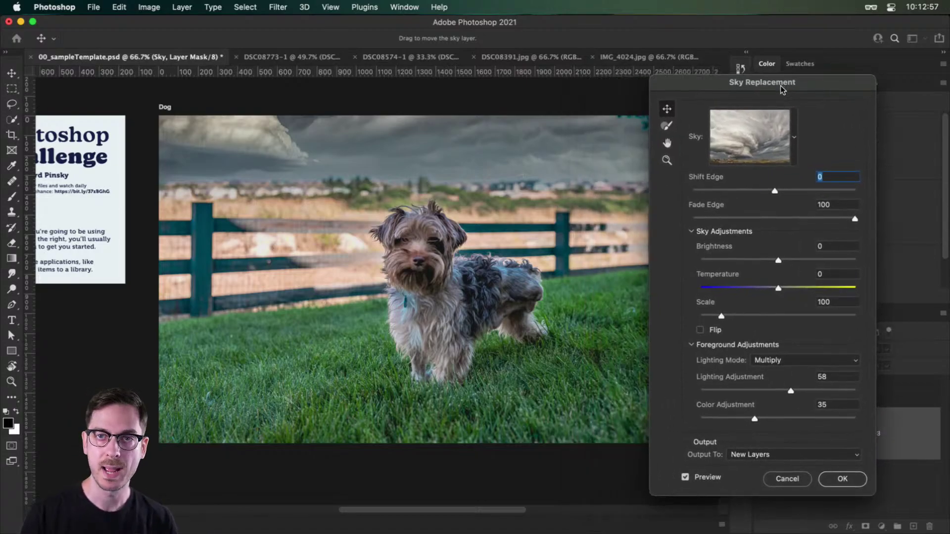
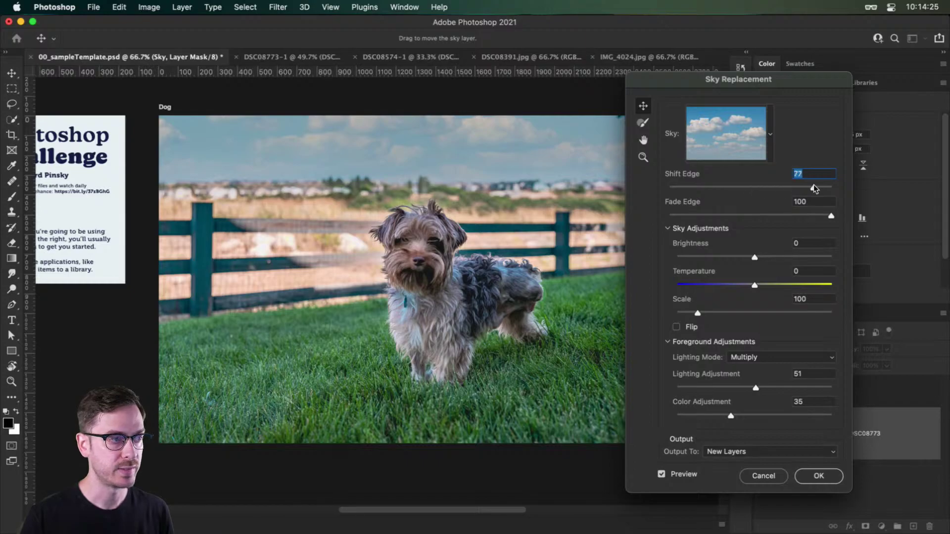
- Compare Shift Edge values between 77 and -74 on the cloudy blue sky, settling on about 7
drag(814, 187, 811, 188)
drag(732, 186, 690, 186)
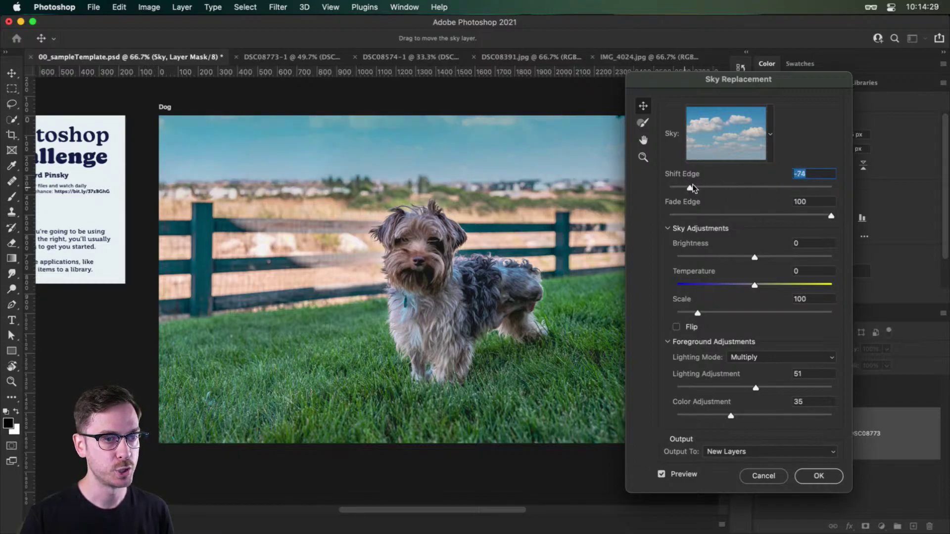
scroll(488, 175, left, 10)
scroll(492, 177, right, 9)
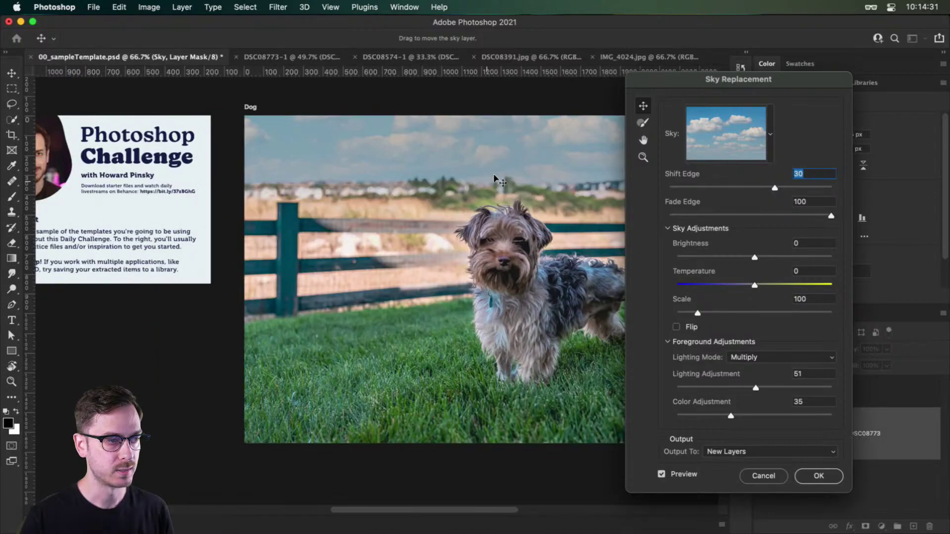
scroll(568, 177, up, 5)
scroll(567, 175, down, 5)
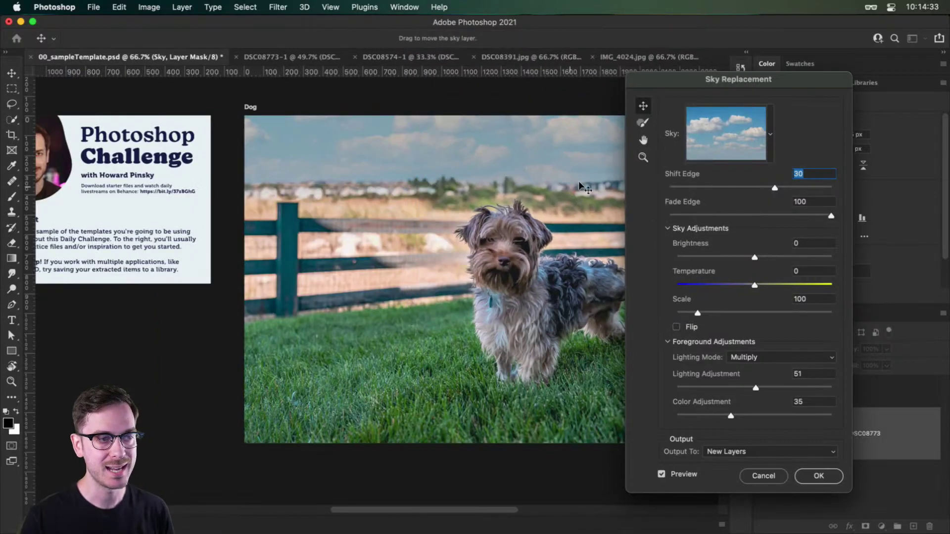
drag(774, 188, 757, 189)
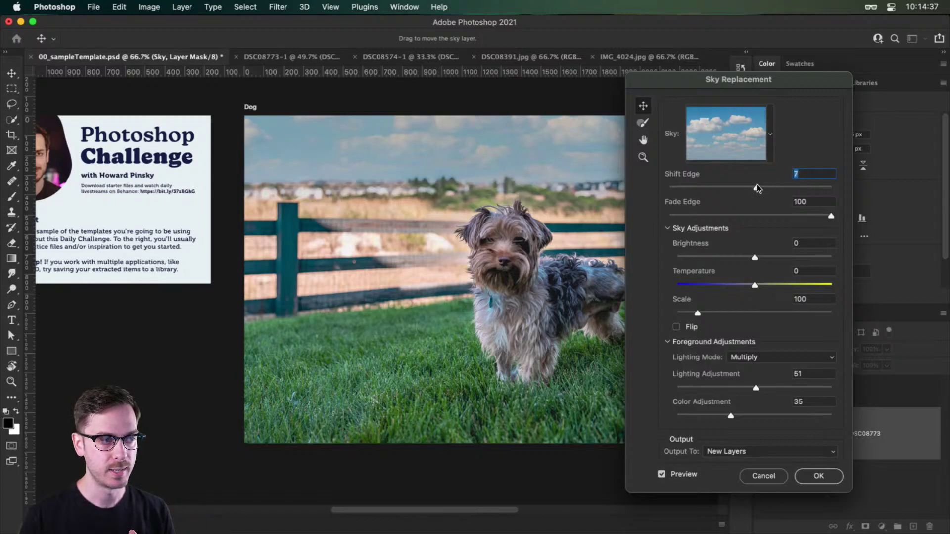
- Set Fade Edge to 45 and the replacement sky's Brightness to 45
drag(832, 216, 720, 217)
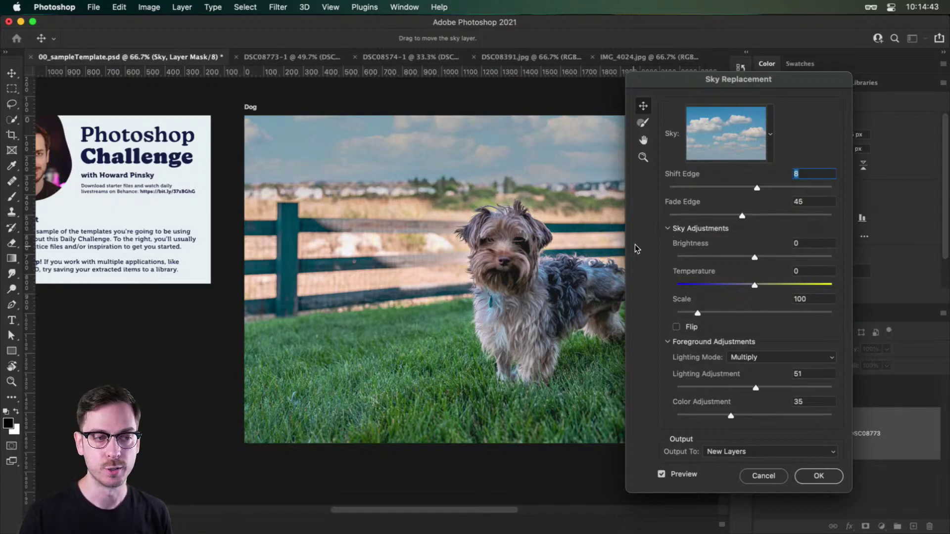
drag(754, 258, 789, 256)
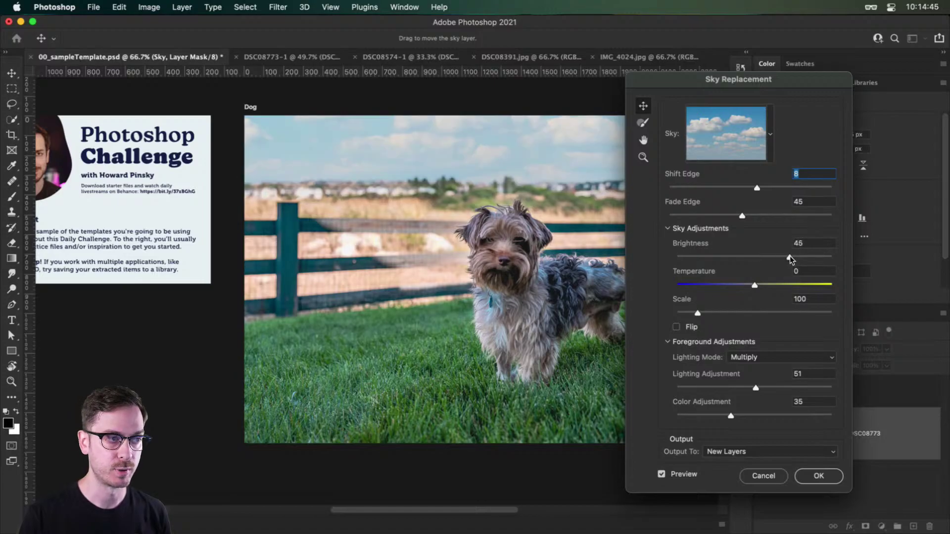
- Compare Brightness and Temperature values for the cloudy blue sky, settling on Brightness 23 and Temperature 10
click(706, 254)
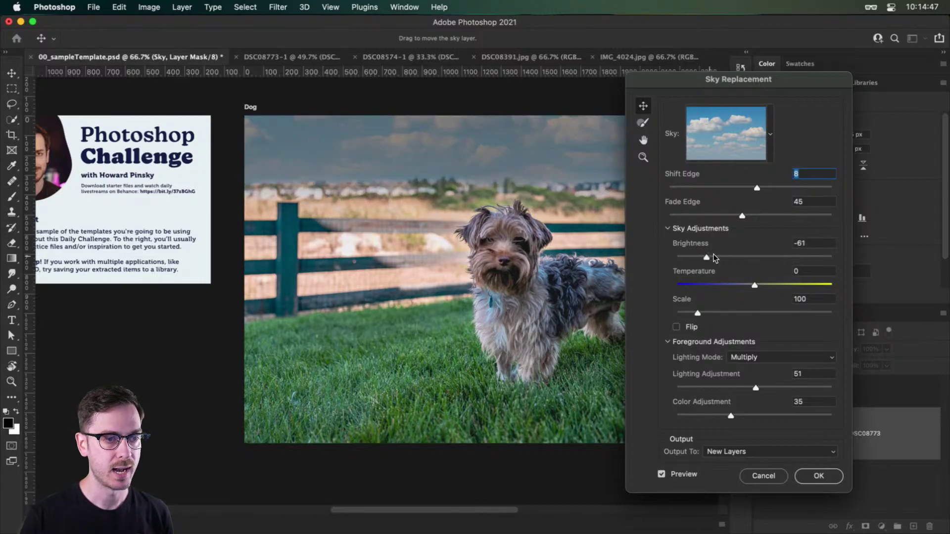
click(770, 256)
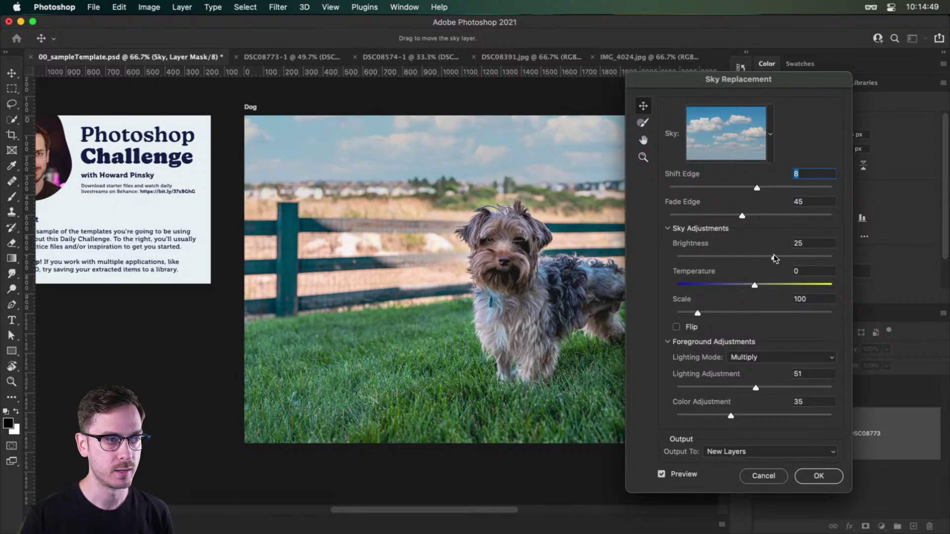
click(772, 256)
drag(755, 284, 697, 288)
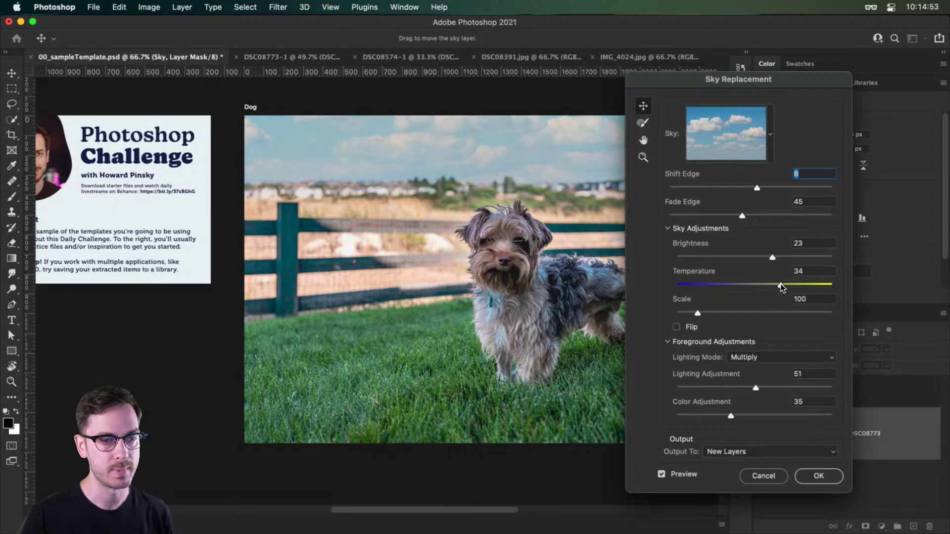
click(762, 285)
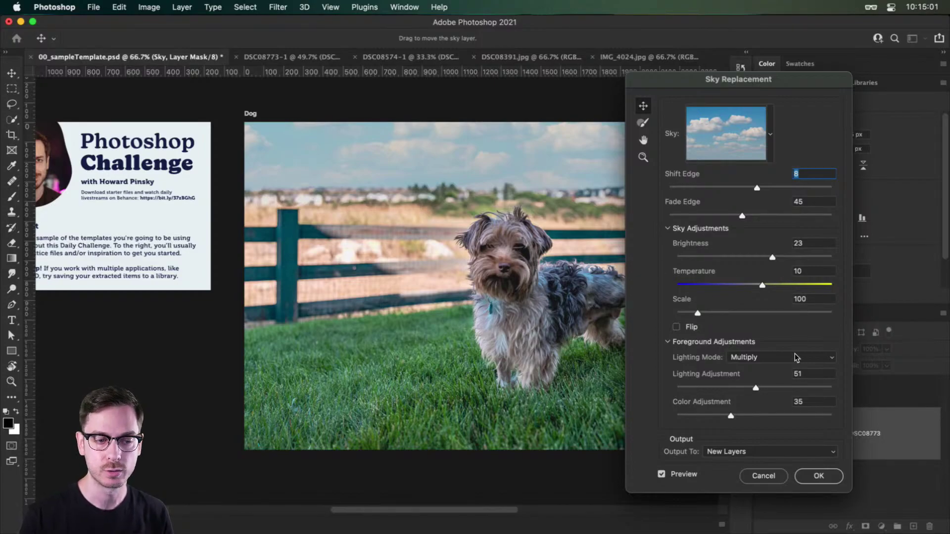
- Try different foreground settings for the cloudy blue sky, ending at Lighting Adjustment 51 and Color Adjustment 44
click(790, 387)
drag(790, 387, 756, 384)
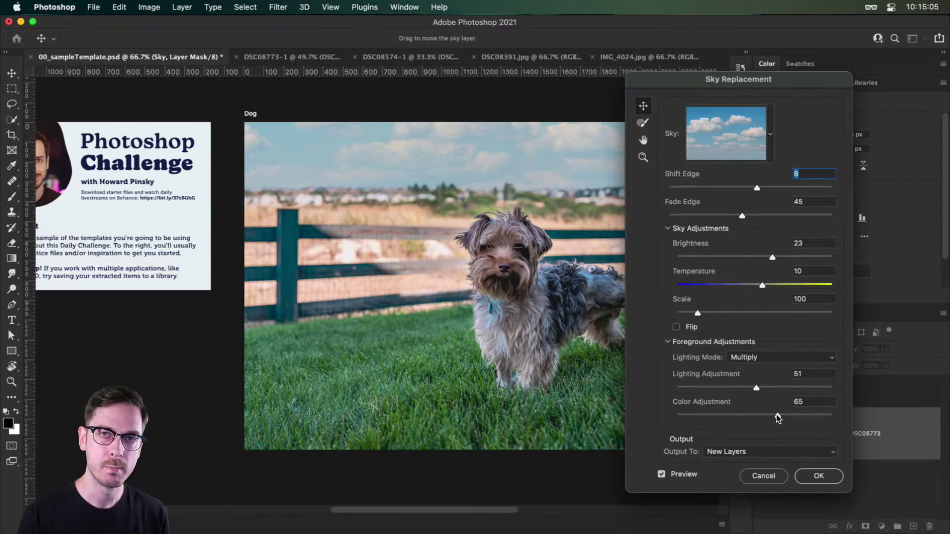
click(741, 415)
drag(741, 414, 745, 414)
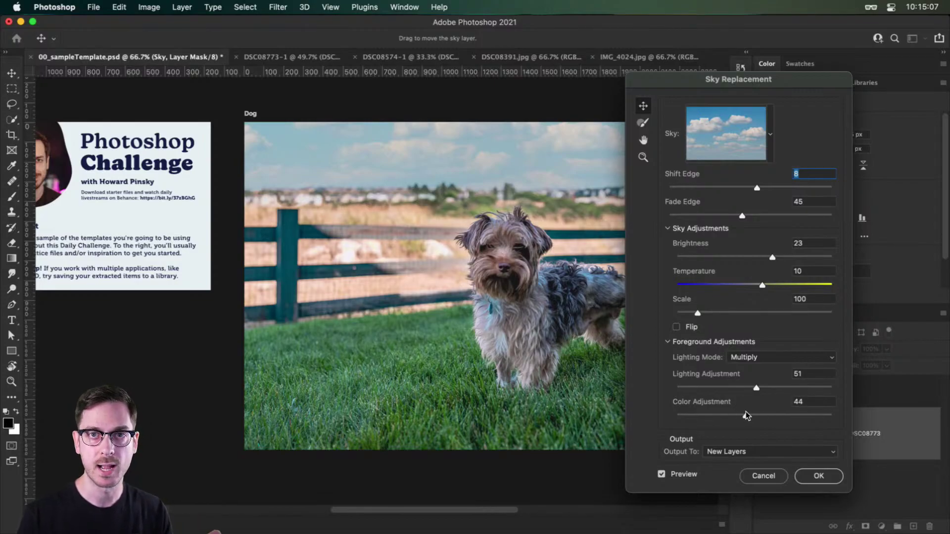
- Replace the cloudy blue sky with the purple and red sunset preset that has the sun low on the horizon
click(770, 134)
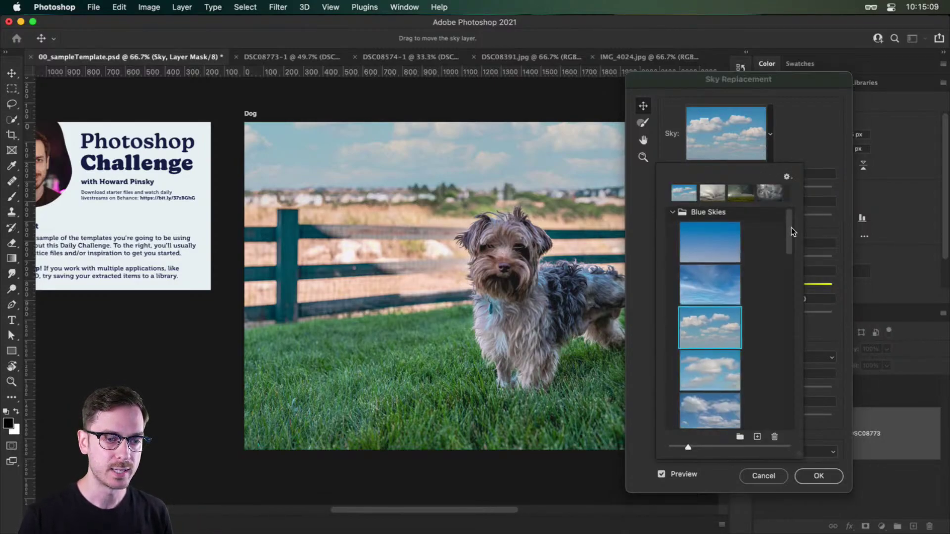
drag(791, 227, 786, 287)
scroll(789, 306, up, 1)
click(672, 224)
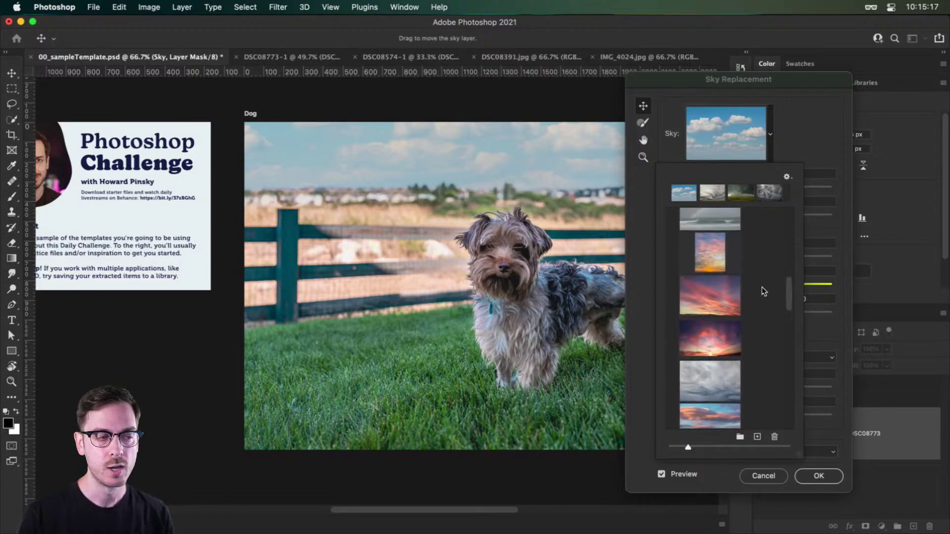
click(701, 339)
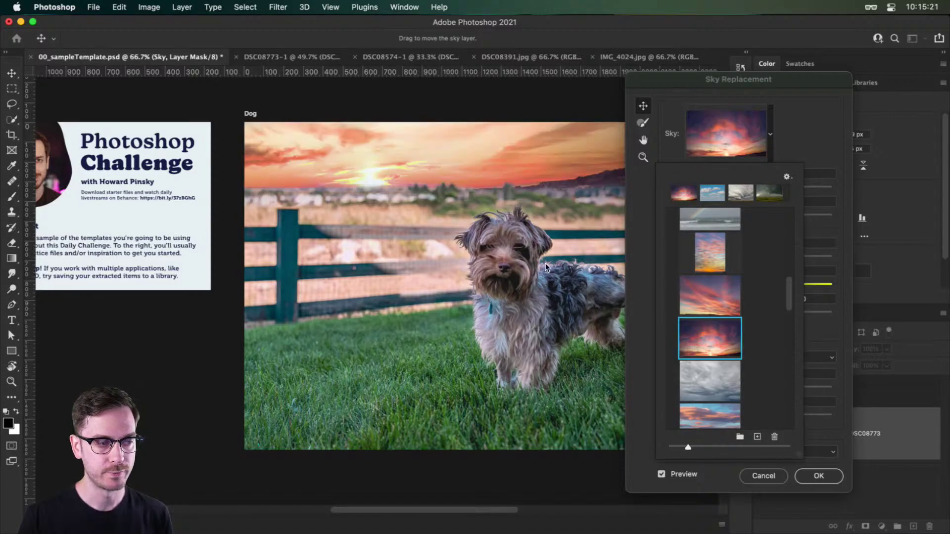
click(825, 129)
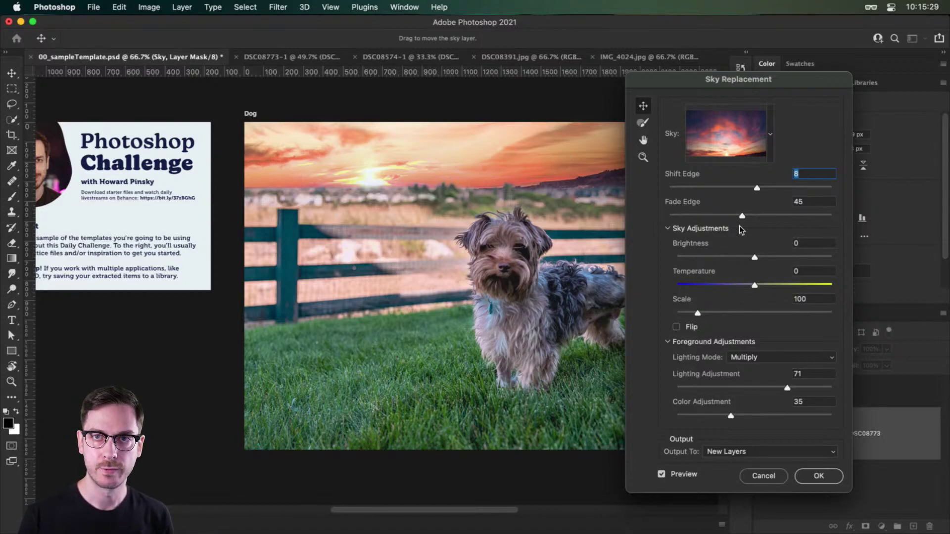
- Set the sunset sky's Scale to 102 and move the Sky Replacement dialog further off the dog photo
drag(696, 312, 699, 310)
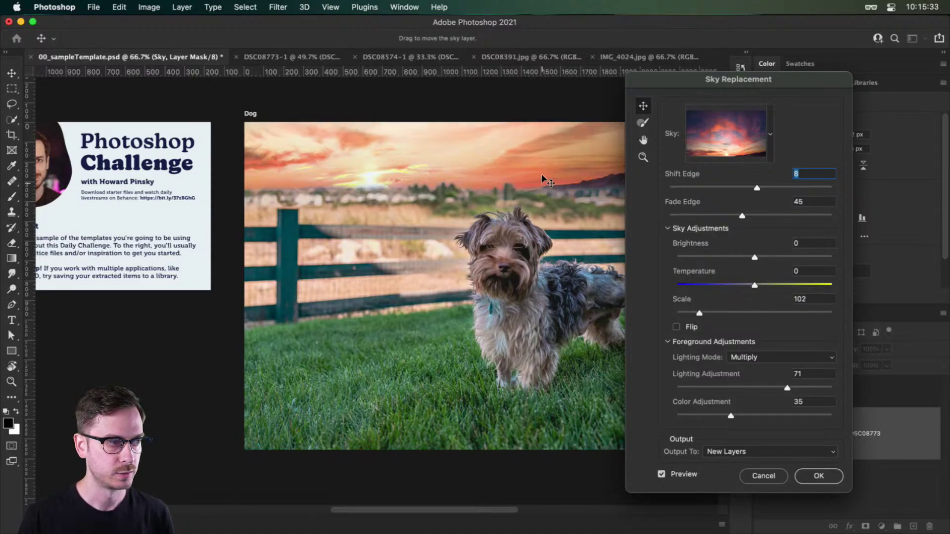
scroll(564, 174, right, 3)
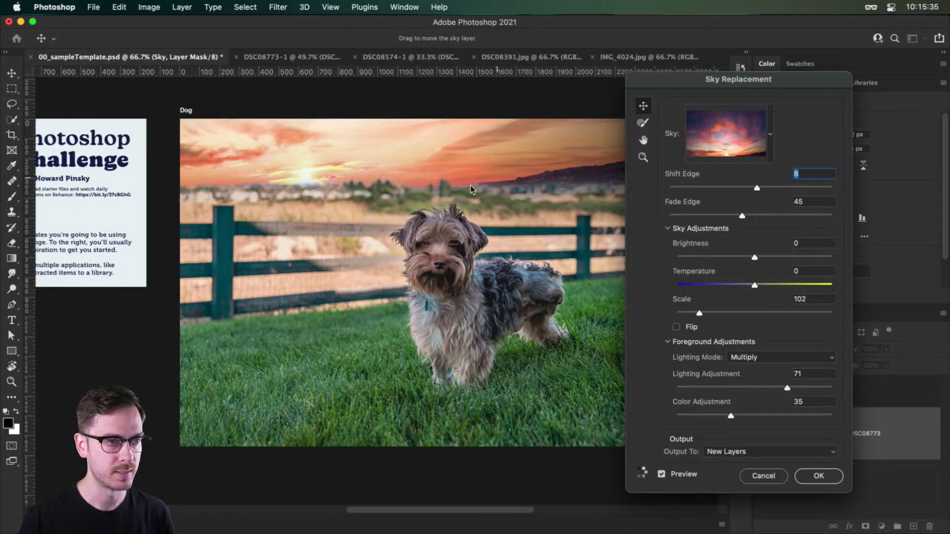
drag(549, 175, 549, 178)
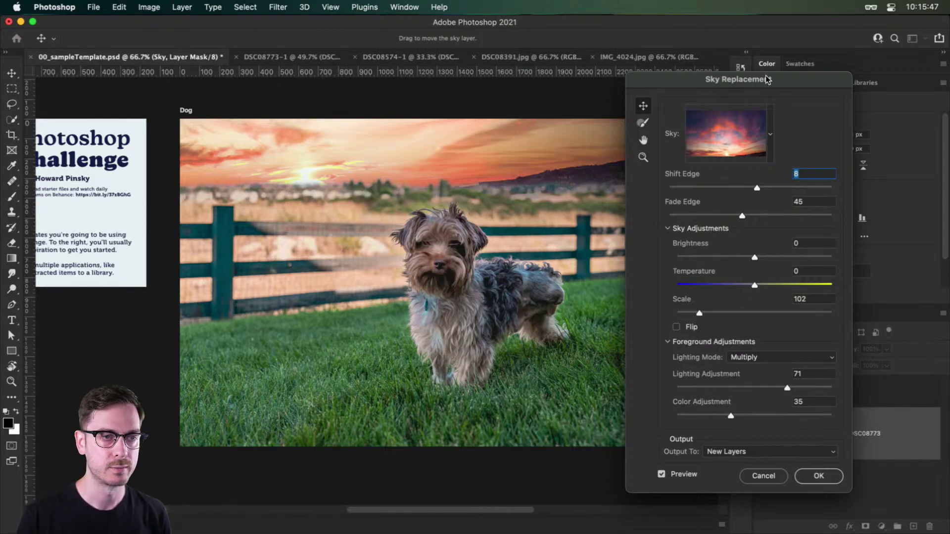
drag(768, 79, 786, 81)
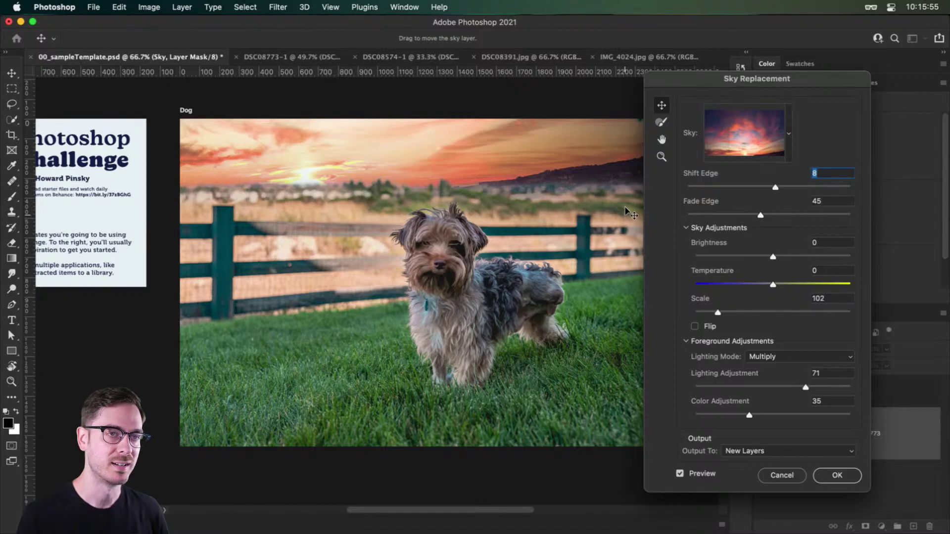
drag(816, 81, 831, 81)
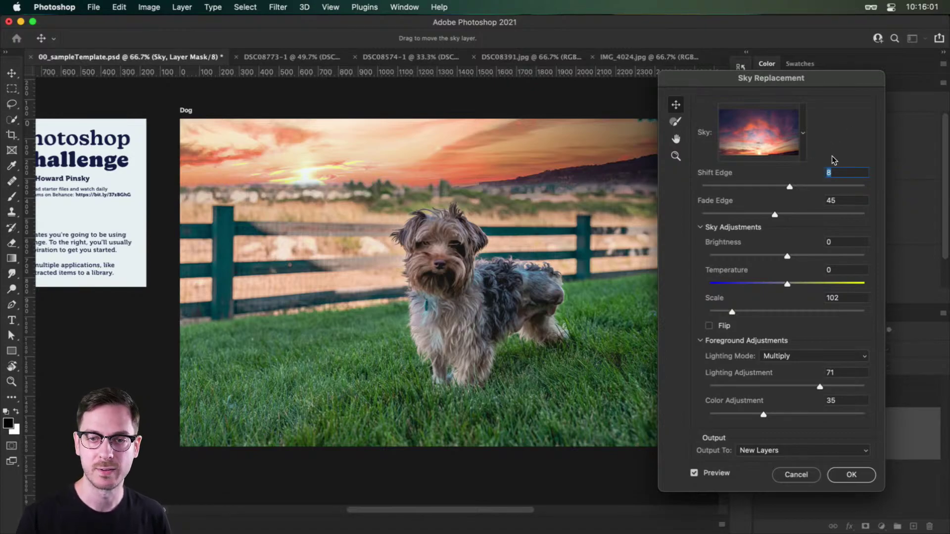
- Set Shift Edge to 10, Fade Edge to 97, Lighting Adjustment to 68 and Color Adjustment to 81 for the sunset sky
drag(800, 184, 832, 212)
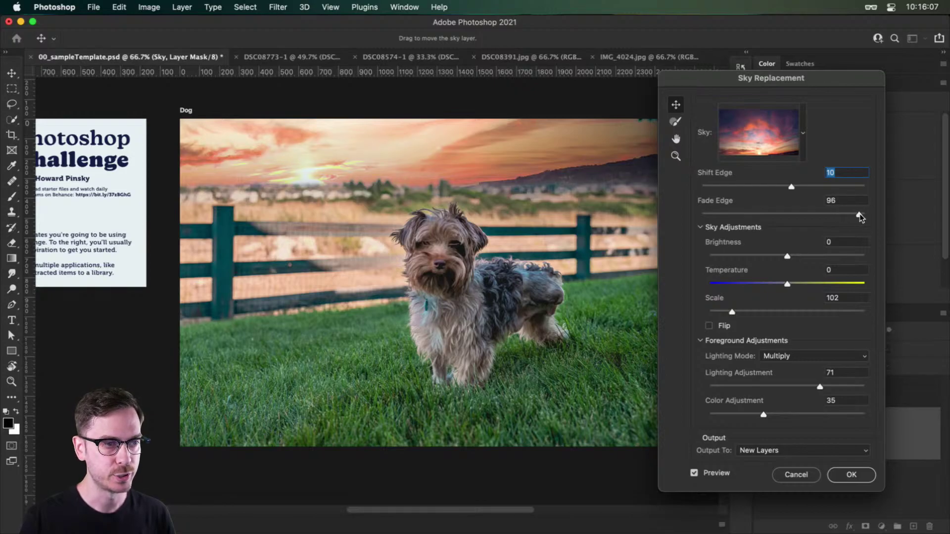
drag(861, 218, 862, 217)
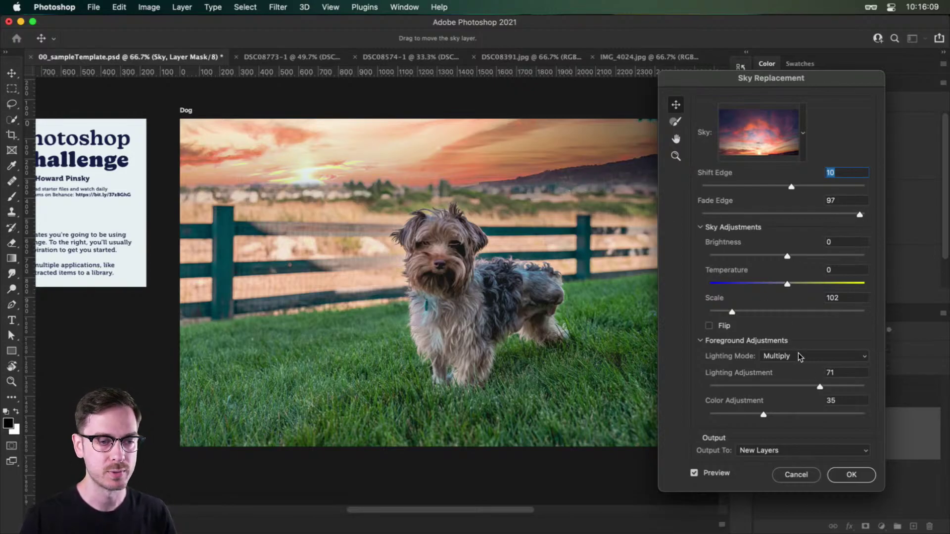
drag(820, 387, 828, 416)
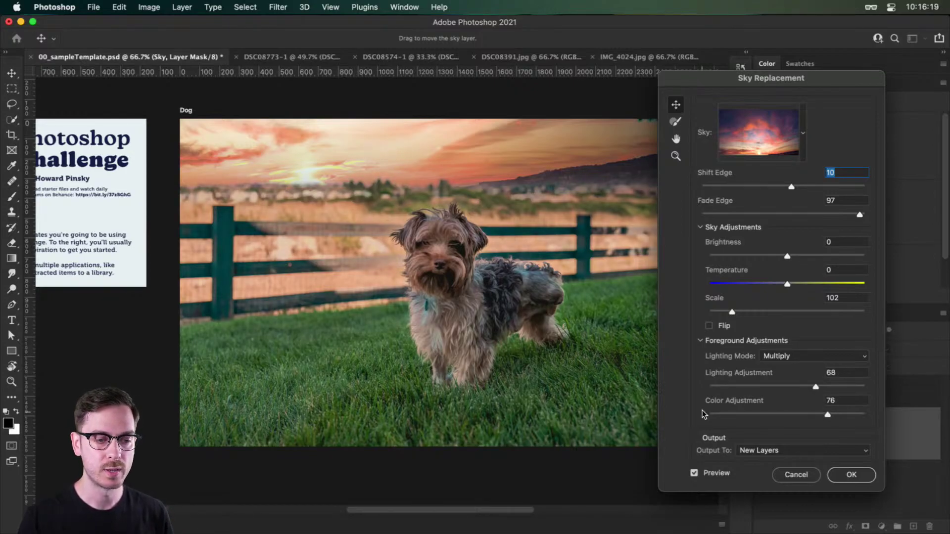
click(717, 414)
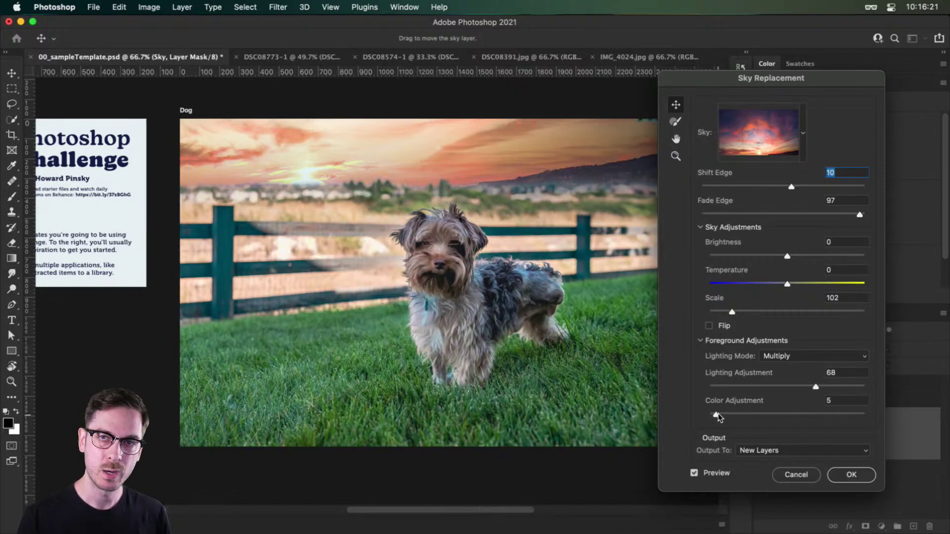
drag(717, 415, 836, 418)
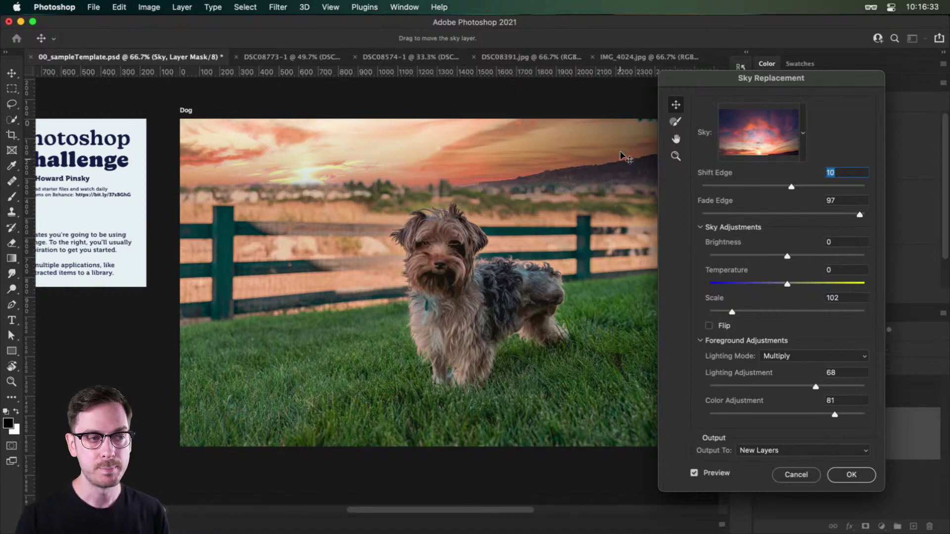
- Keep the output as New Layers and apply the sky replacement to the dog photo
scroll(569, 165, right, 3)
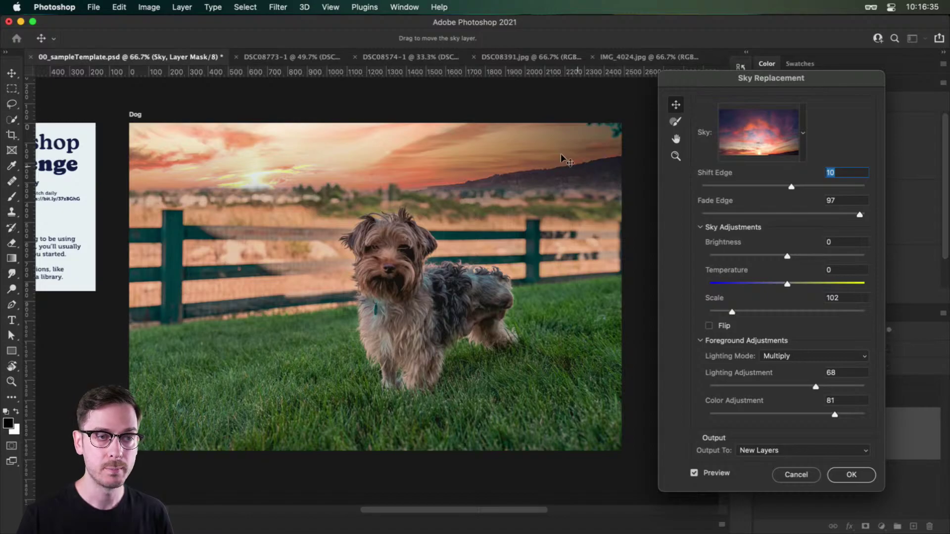
scroll(567, 165, left, 3)
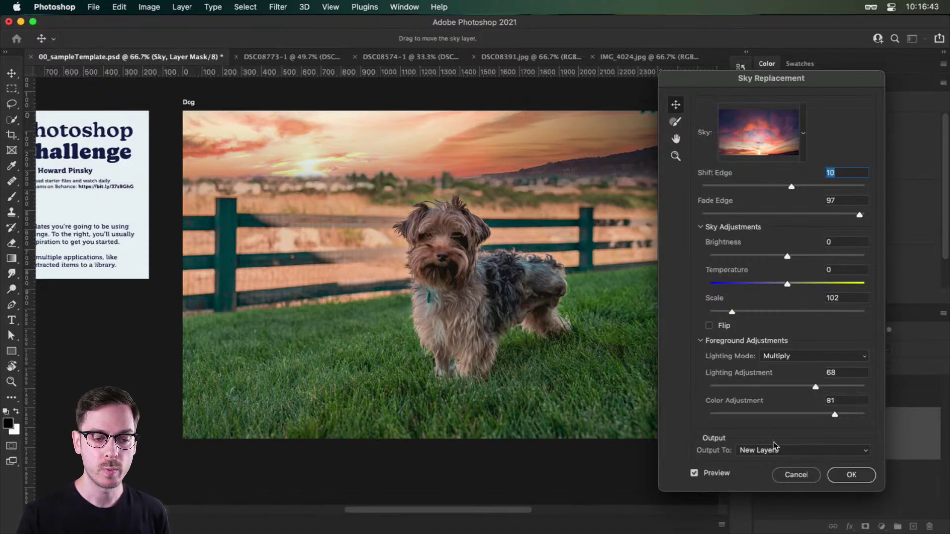
click(833, 449)
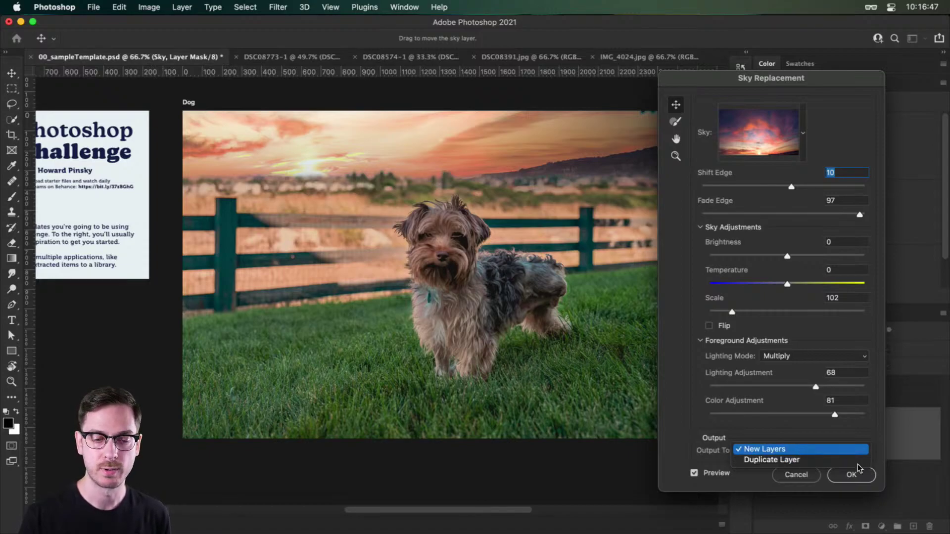
click(797, 449)
key(Return)
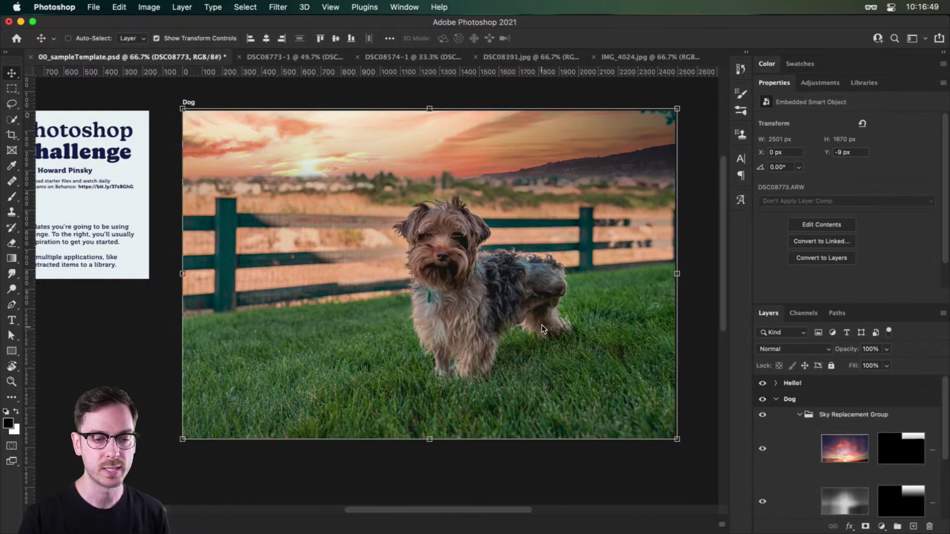
- Examine the Sky, Foreground Lighting and Foreground Color layers in the Sky Replacement Group, including the Curves settings of Foreground Color
double_click(774, 83)
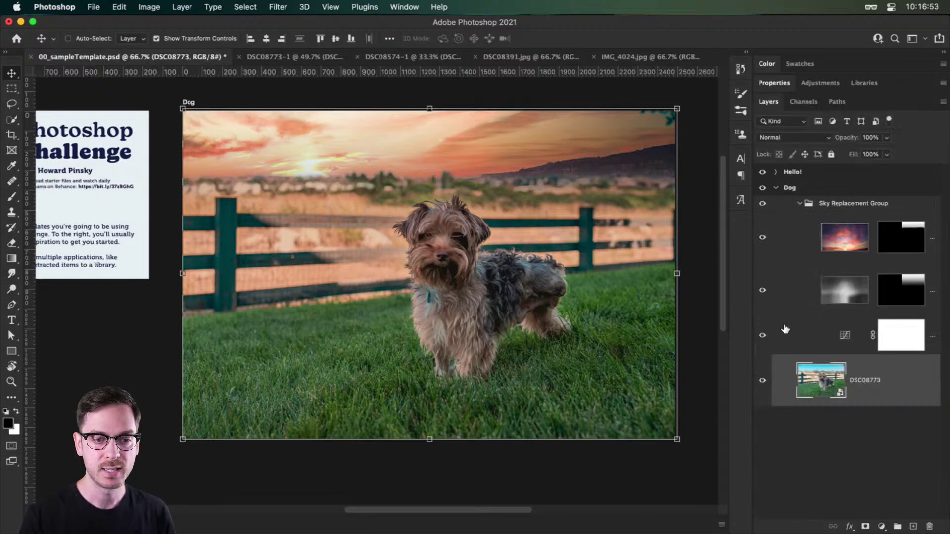
click(795, 230)
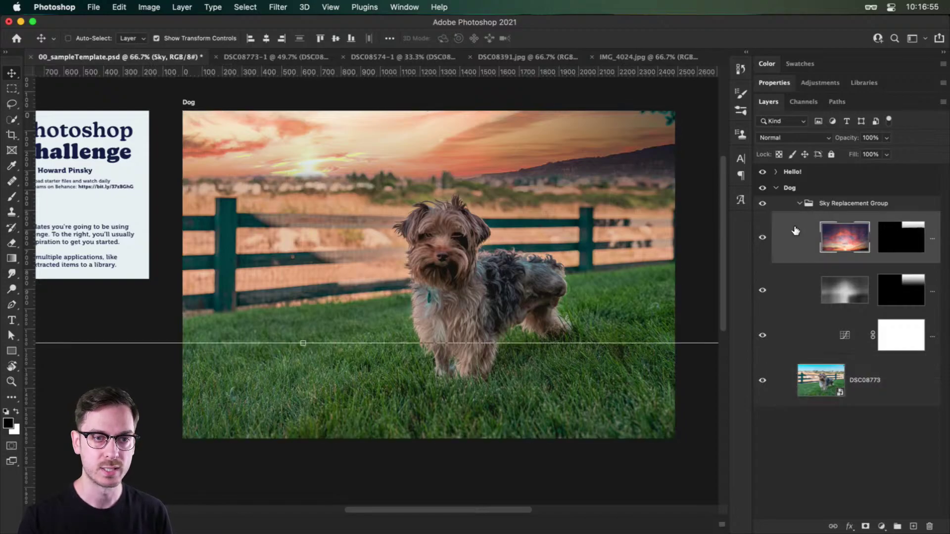
click(789, 291)
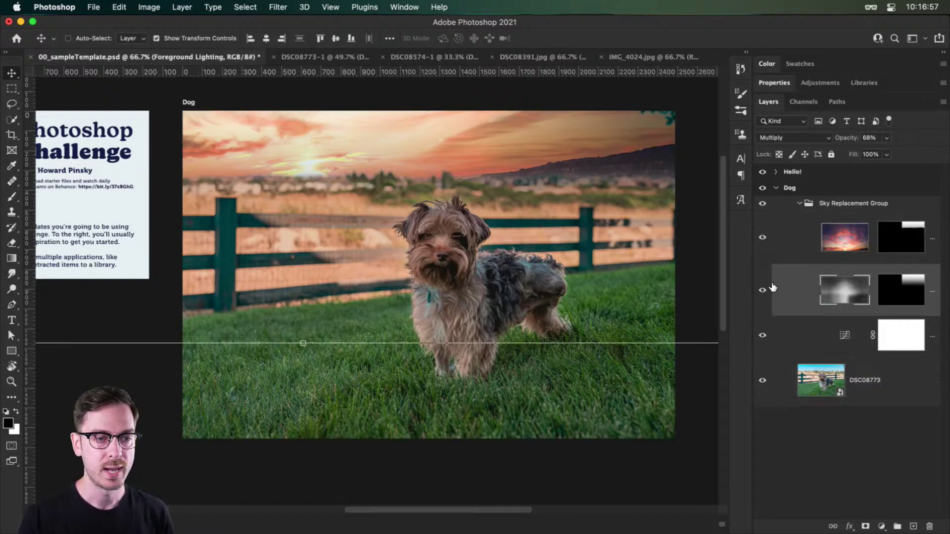
click(762, 289)
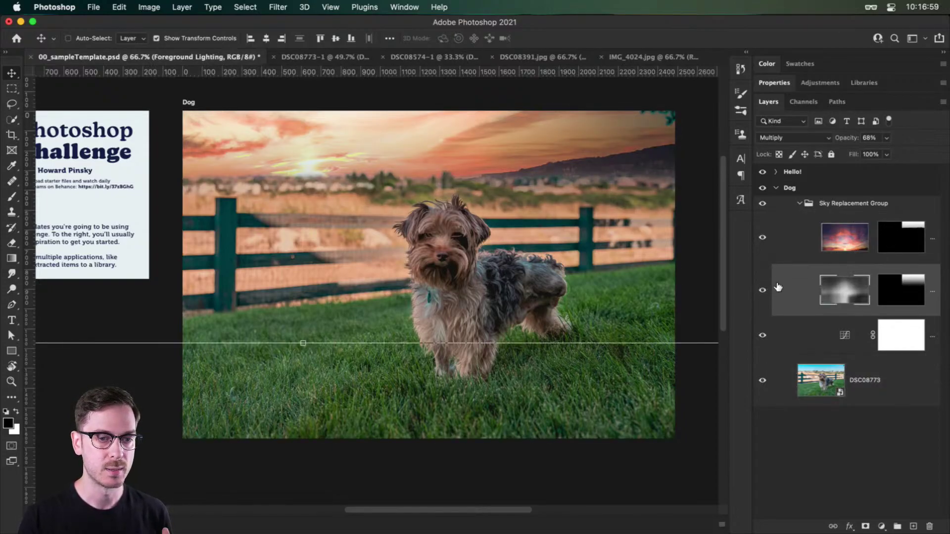
click(798, 341)
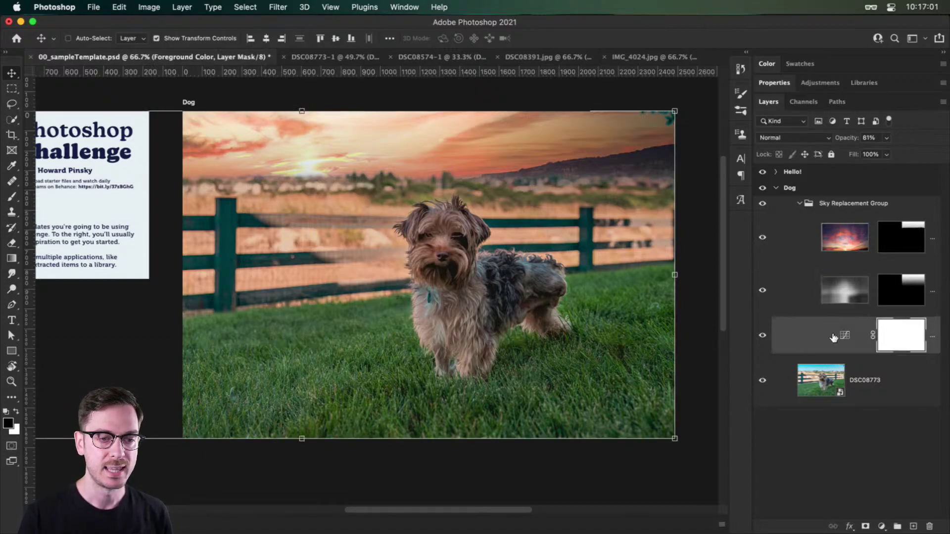
click(786, 83)
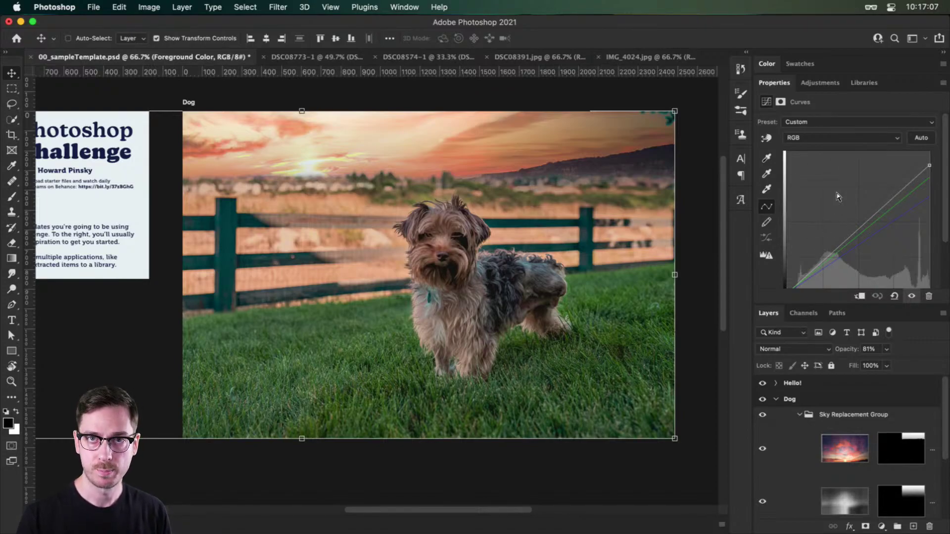
double_click(779, 83)
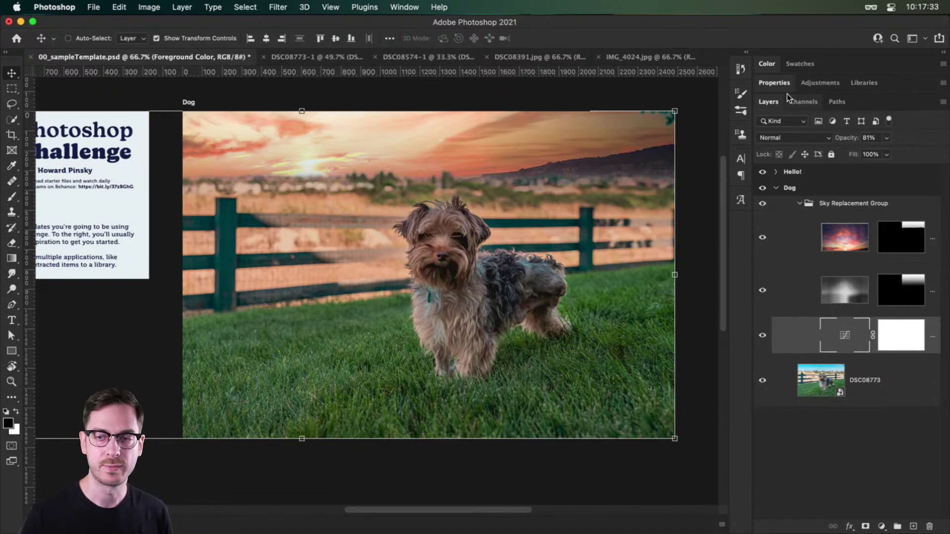
- Make the Sky layer's mask the painting target and activate the Brush tool
click(802, 237)
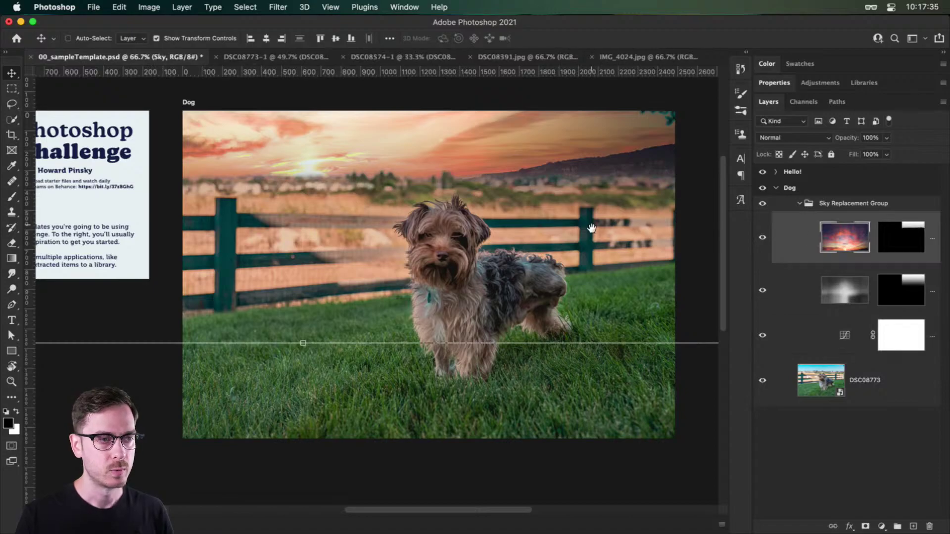
drag(592, 228, 614, 245)
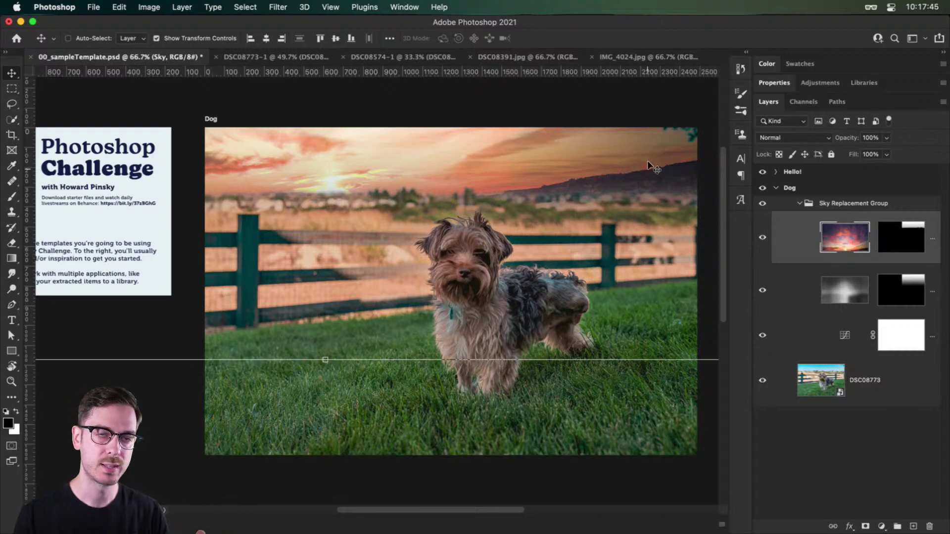
click(909, 234)
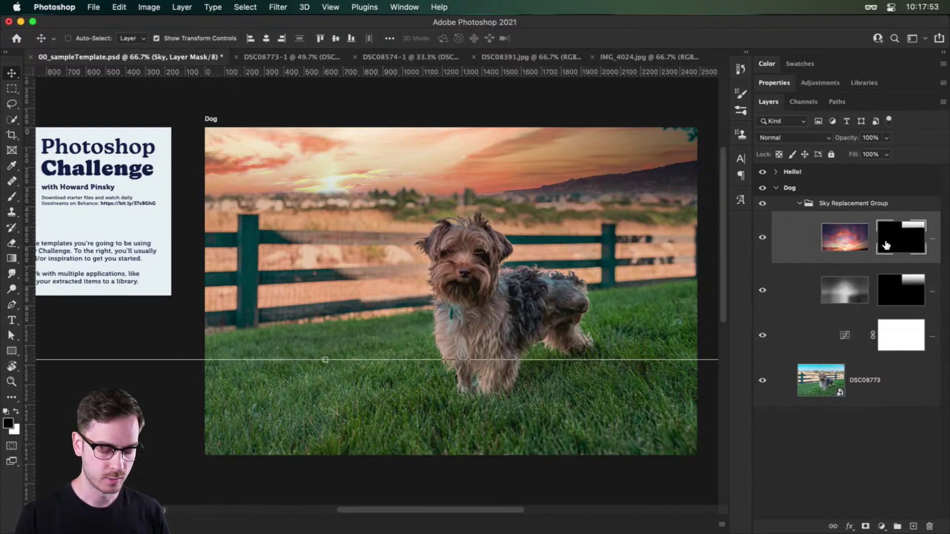
key(b)
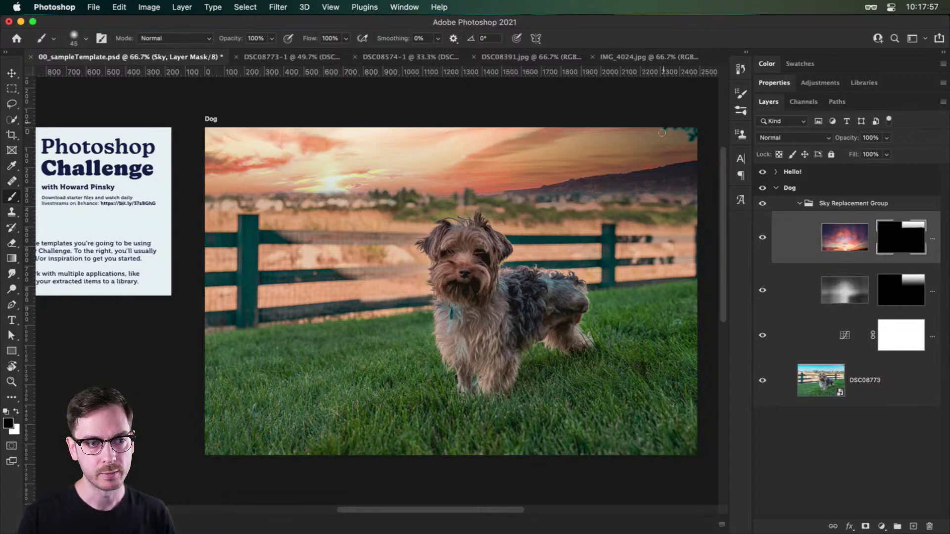
- Compare the dog photo with the Sky Replacement Group hidden and shown, and view the Sky mask in the Select and Mask workspace
click(763, 203)
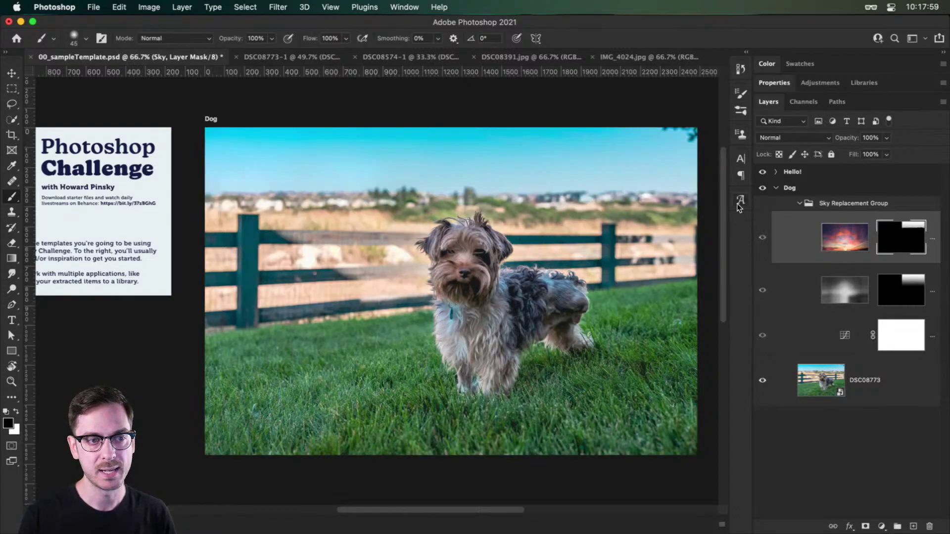
click(761, 202)
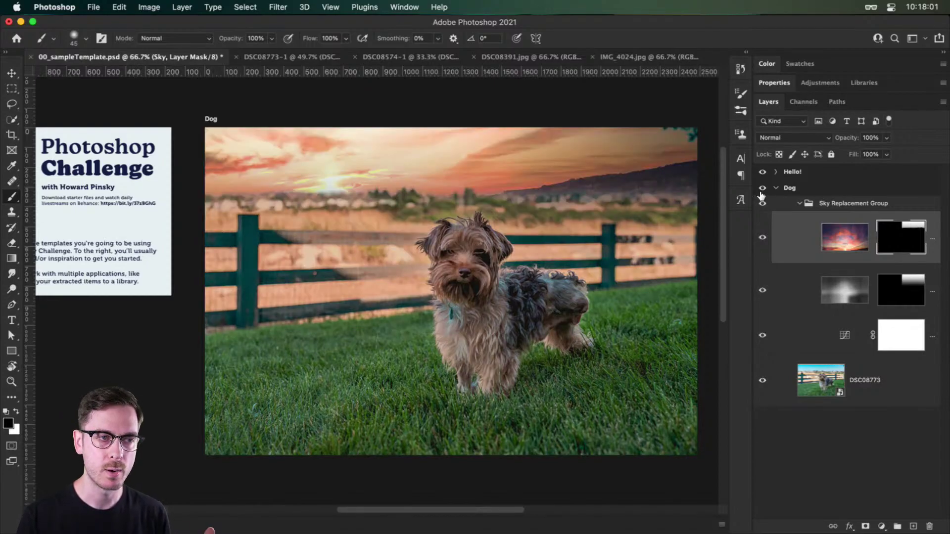
double_click(913, 232)
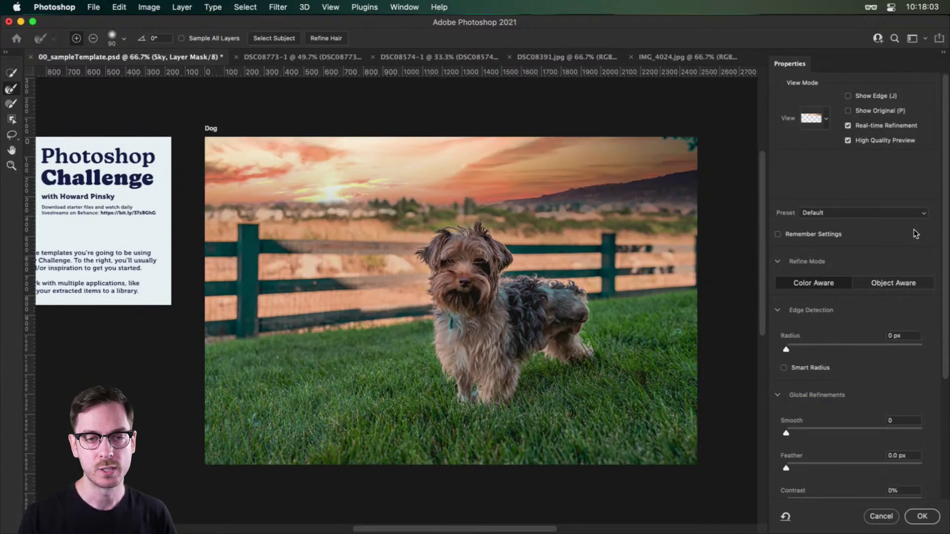
click(881, 516)
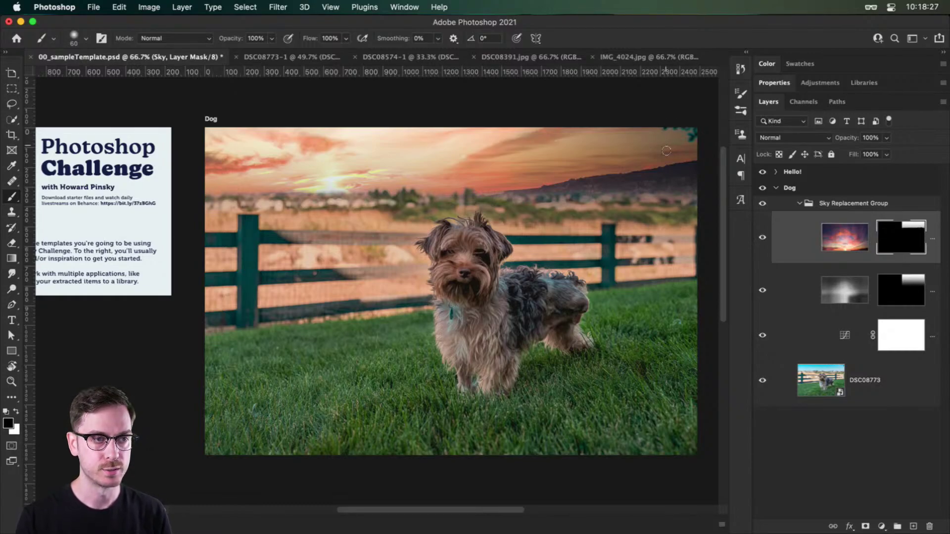
- Paint white on the Sky layer's mask with a size 100 brush to cover the leaves in the dog photo's upper-right corner
key(bracketright)
key(bracketright)
key(bracketright)
key(bracketright)
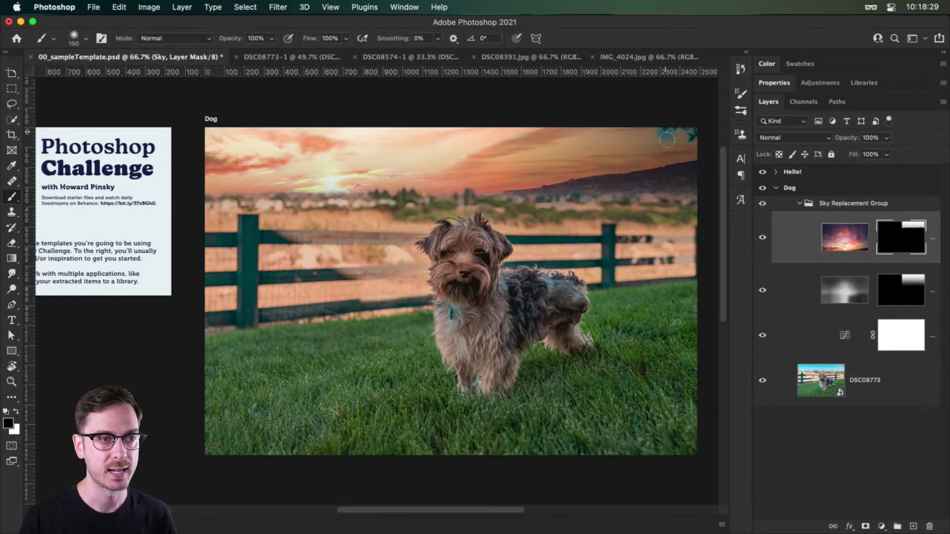
key(super+2)
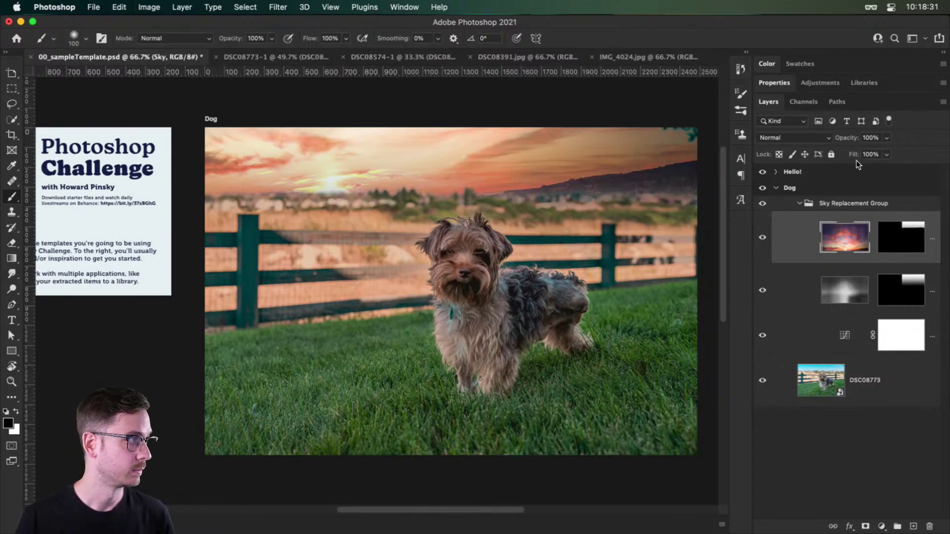
click(907, 229)
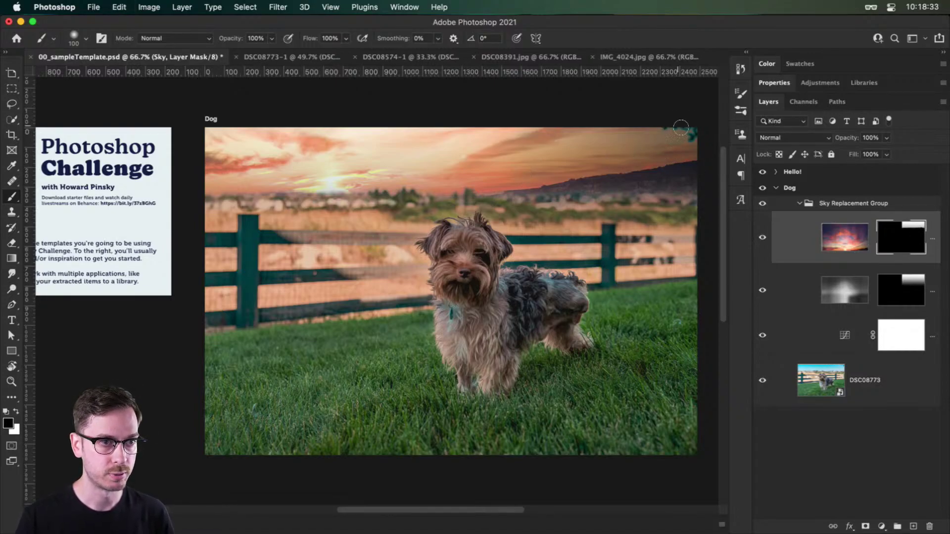
key(c)
key(x)
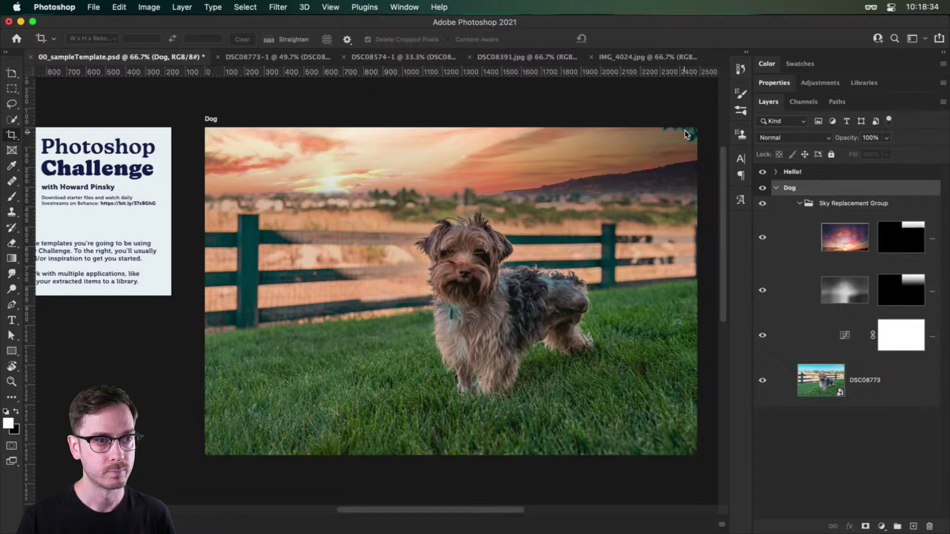
click(903, 238)
key(x)
key(b)
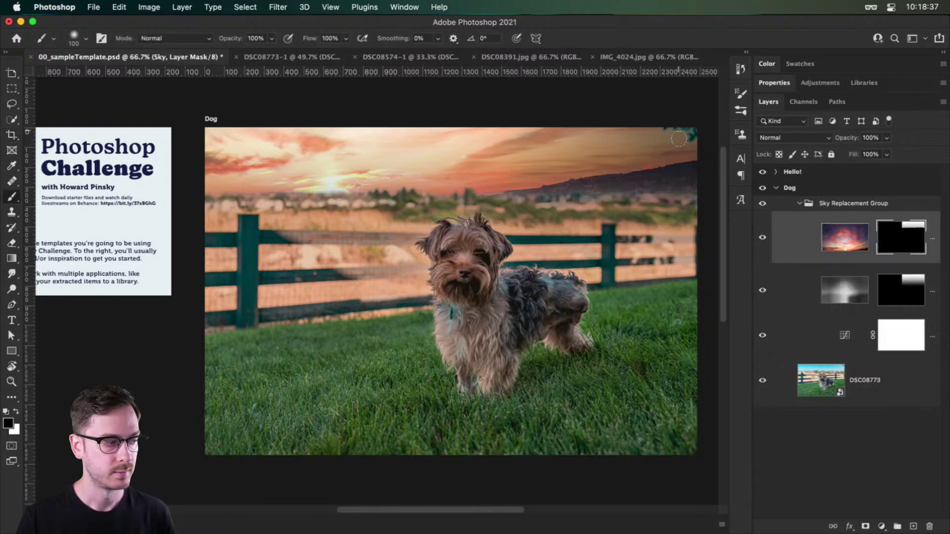
key(x)
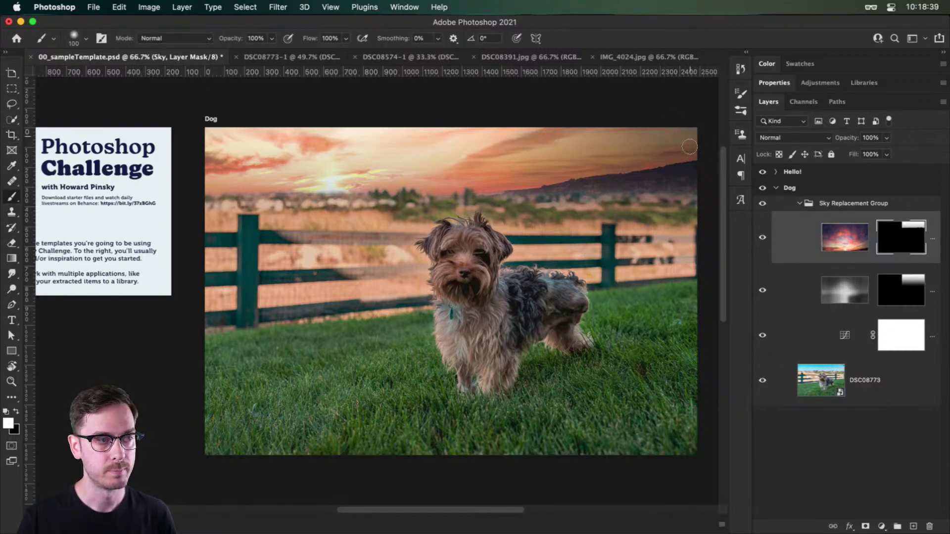
- Convert the Sky layer for smart filters, targeting its sunset image instead of the mask
click(844, 236)
key(v)
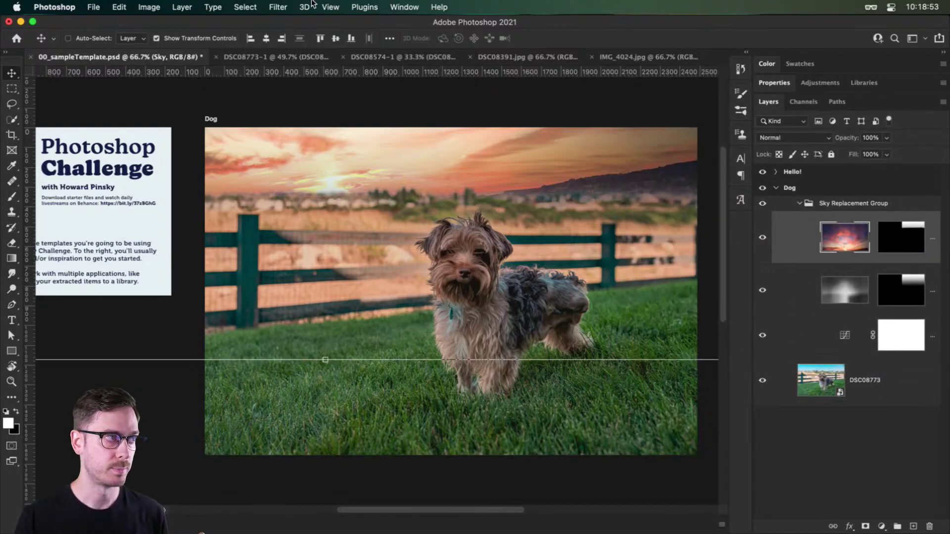
click(283, 6)
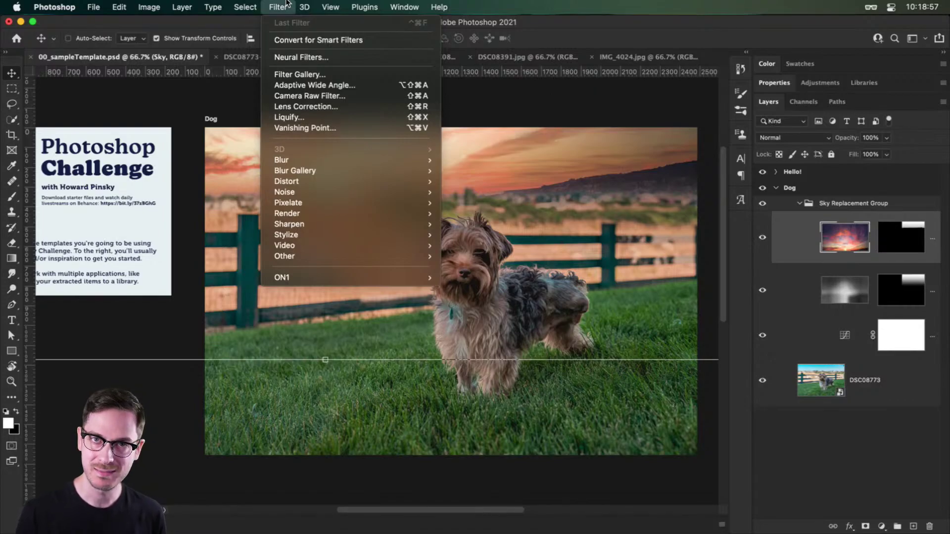
click(278, 4)
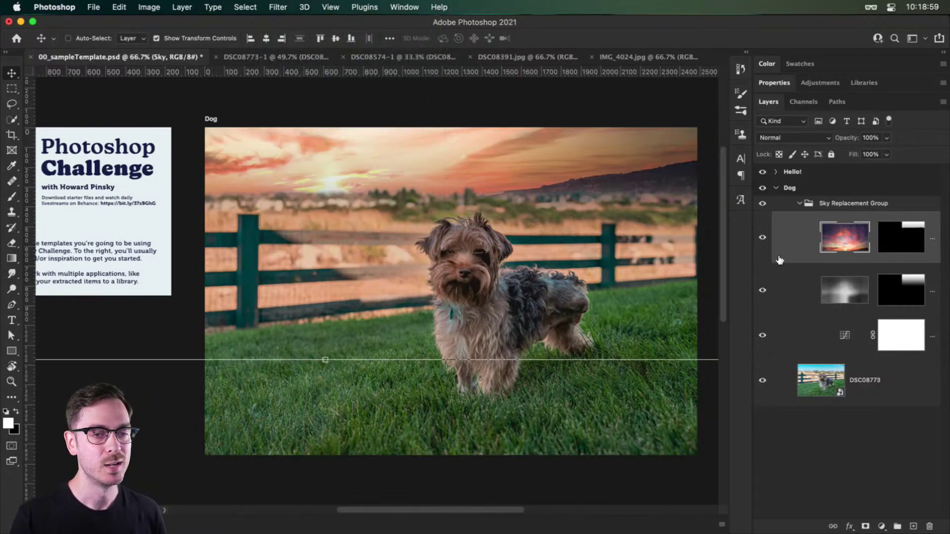
click(279, 4)
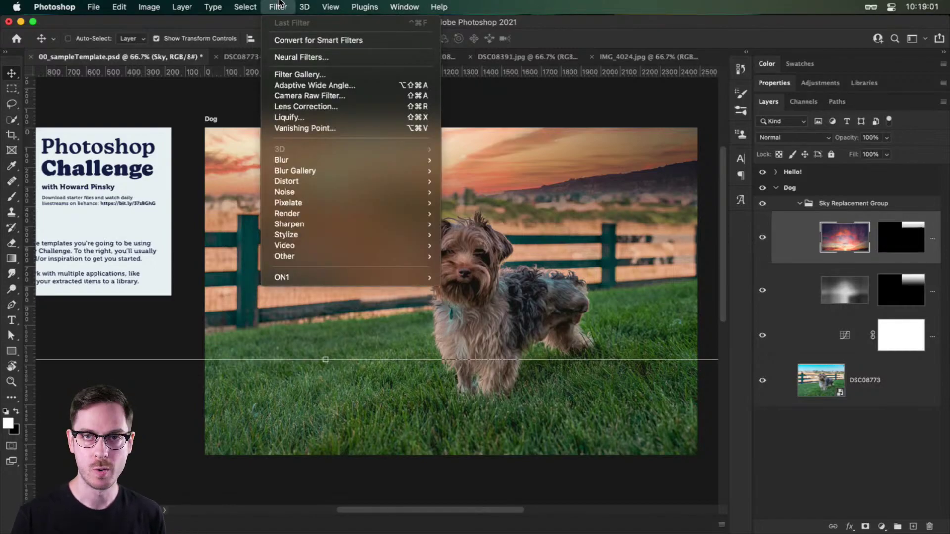
click(278, 4)
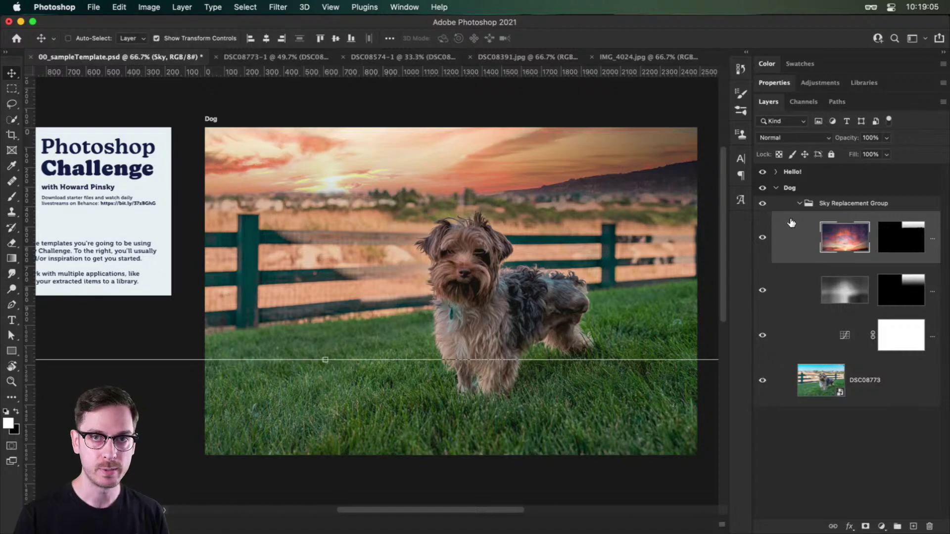
click(280, 4)
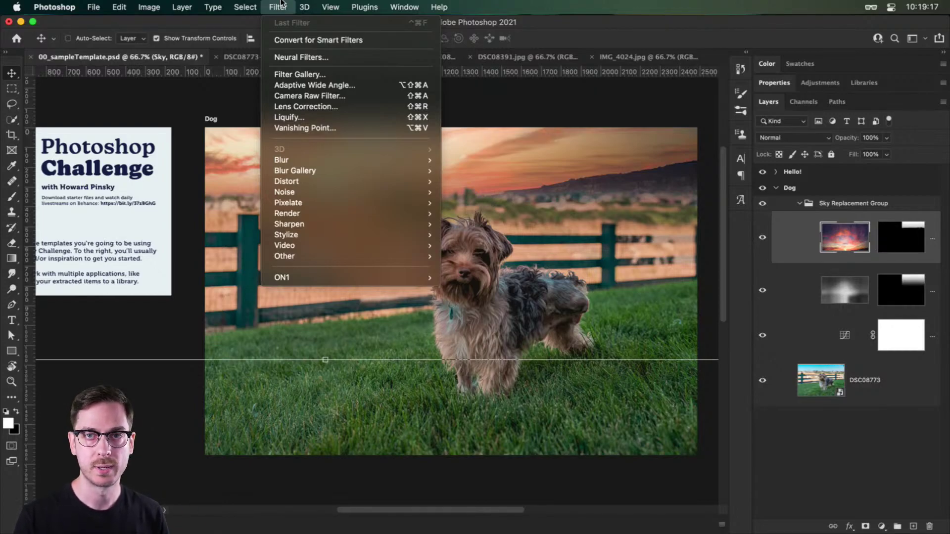
click(369, 41)
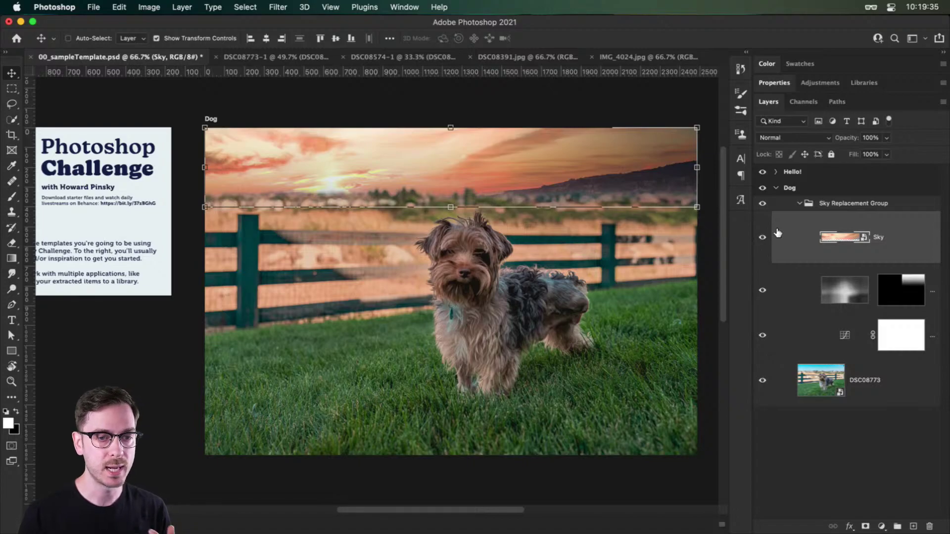
- Give the Sky layer a 7 px Field Blur with its pin placed just above the fence post behind the dog
click(277, 6)
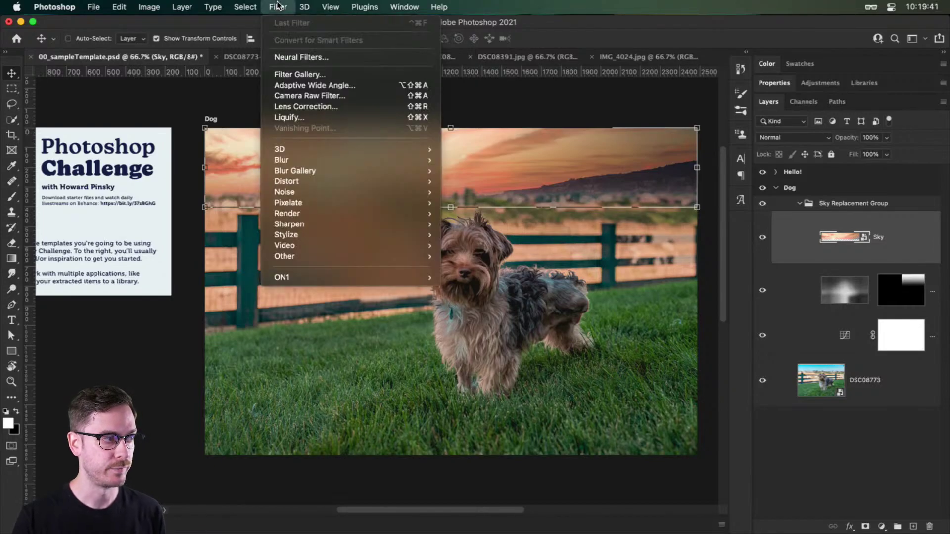
mouse_move(320, 162)
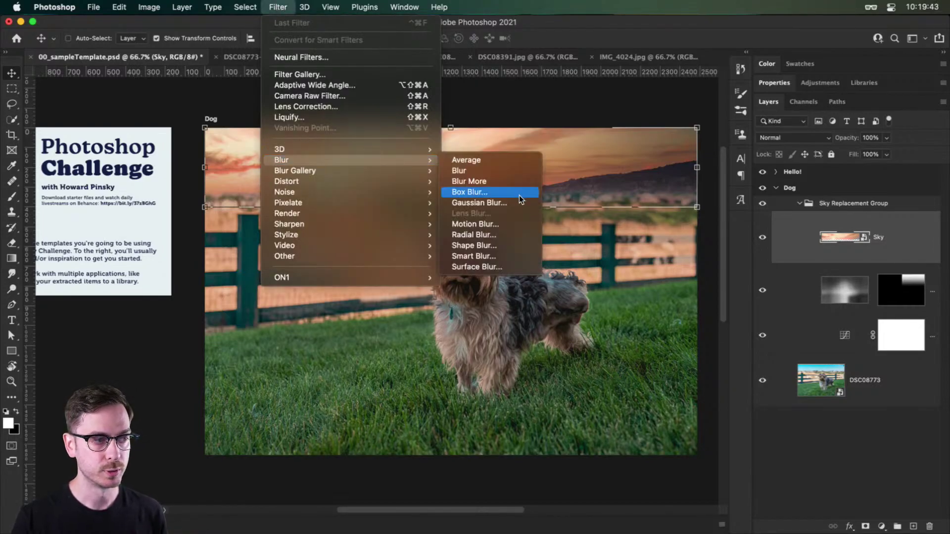
mouse_move(341, 174)
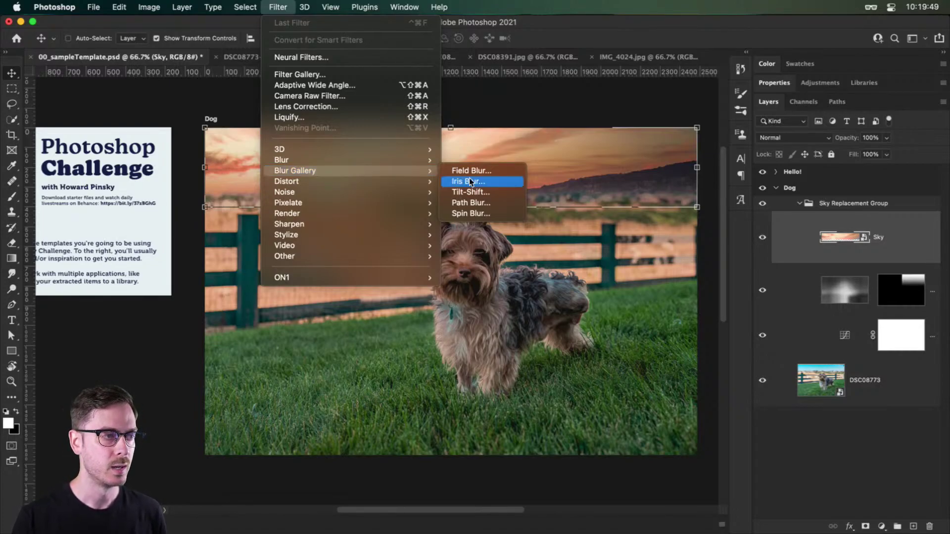
click(512, 173)
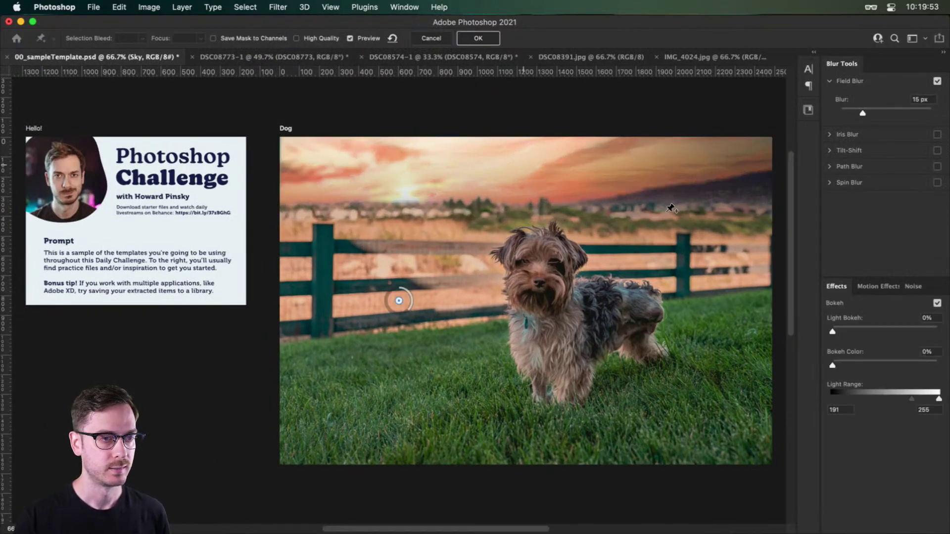
scroll(652, 266, right, 3)
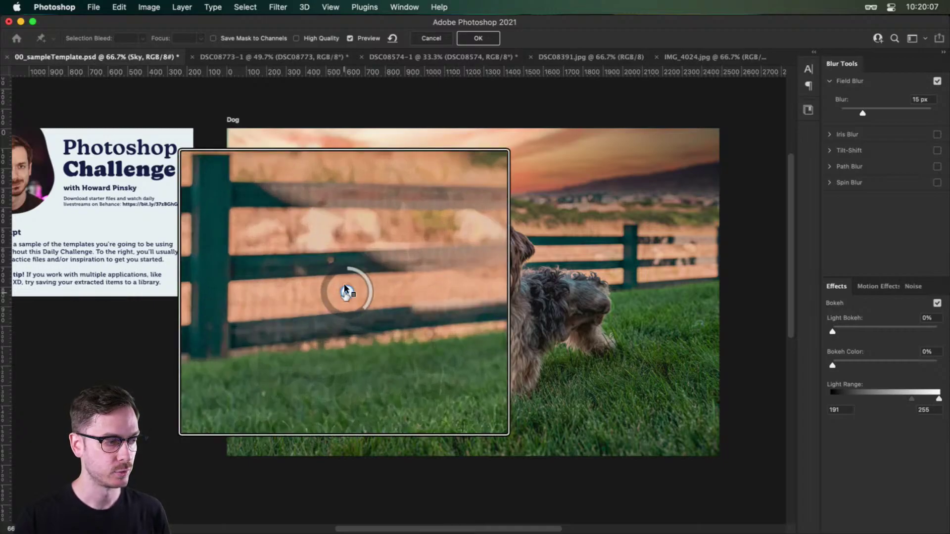
click(346, 292)
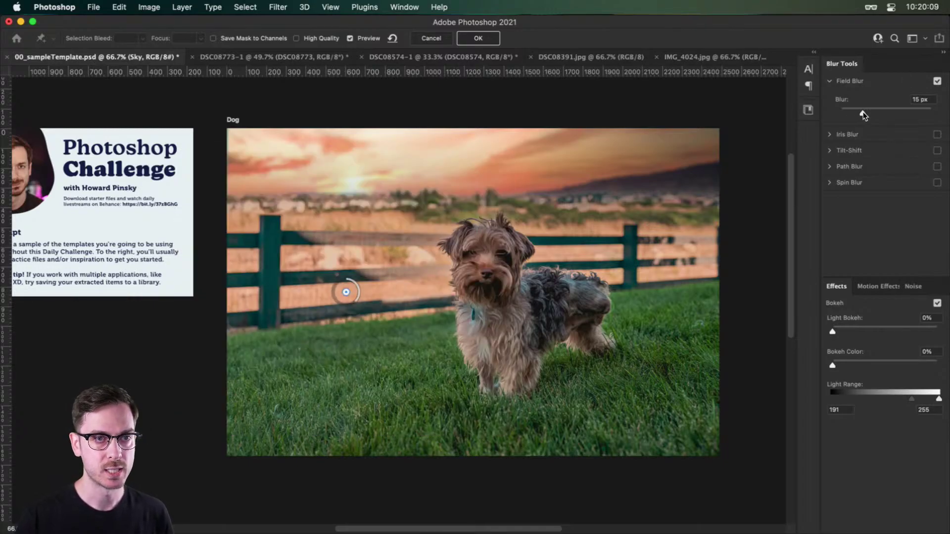
drag(864, 115, 854, 115)
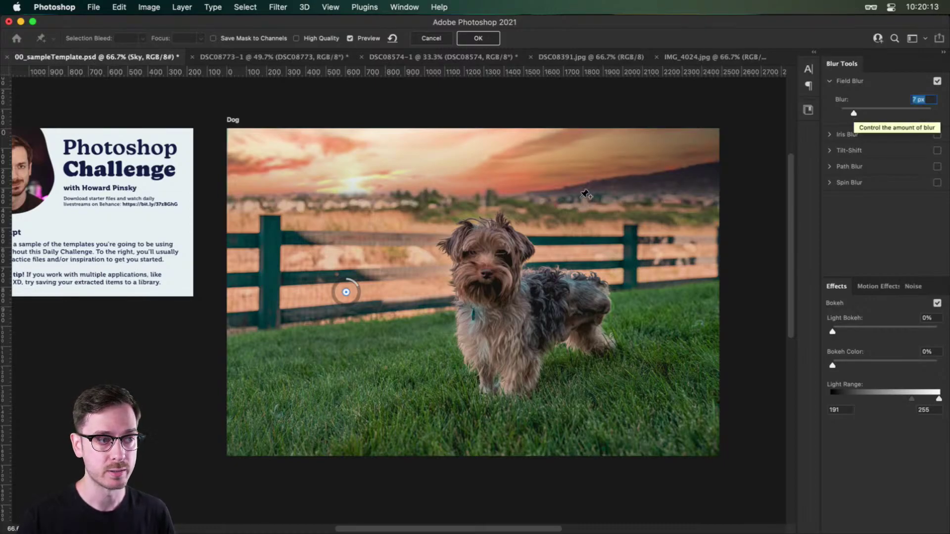
drag(874, 113, 853, 113)
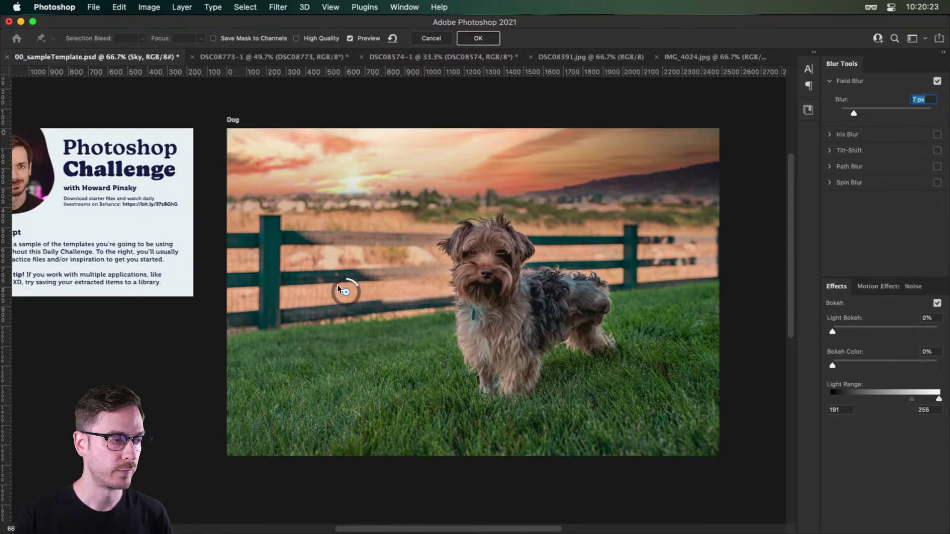
drag(346, 290, 616, 216)
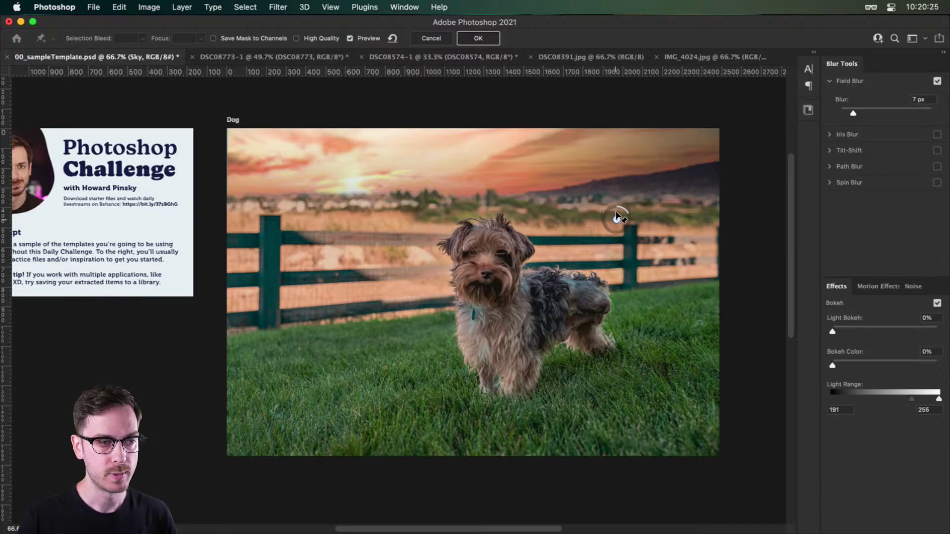
- Try a second Field Blur pin at 16 px higher in the sky, and remove it
click(613, 149)
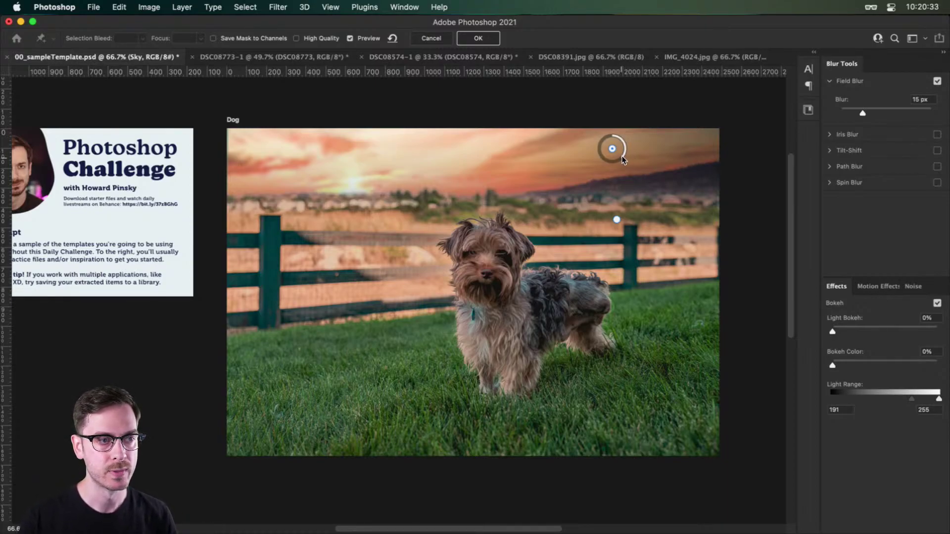
drag(622, 157, 621, 161)
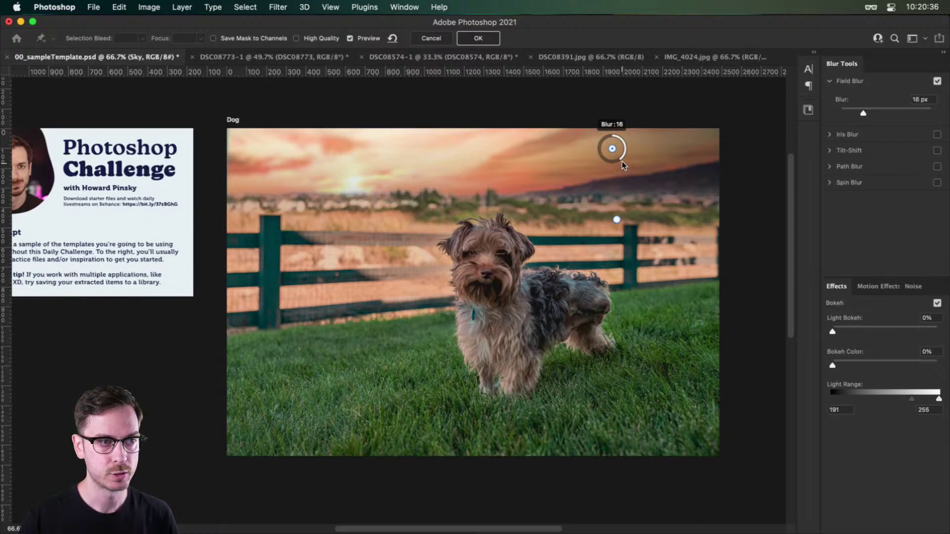
click(617, 221)
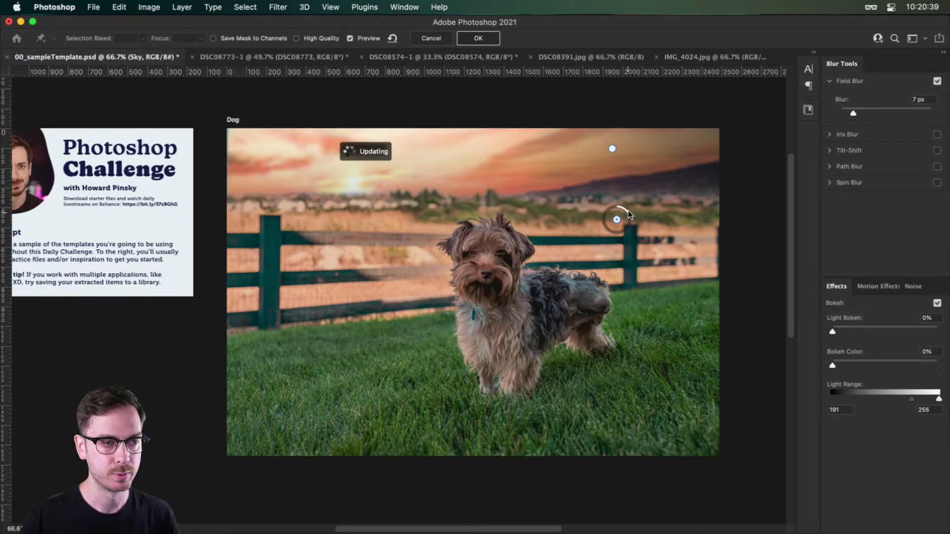
drag(626, 210, 626, 207)
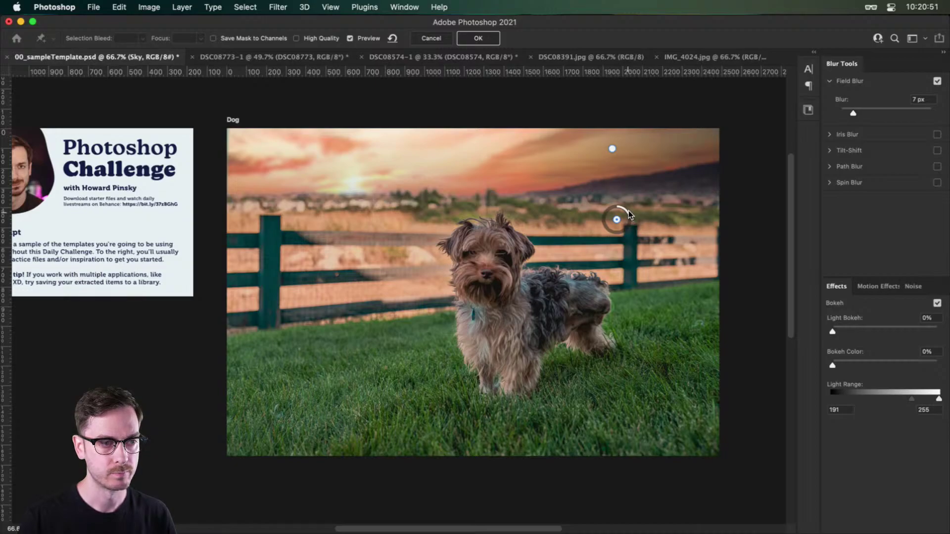
click(612, 148)
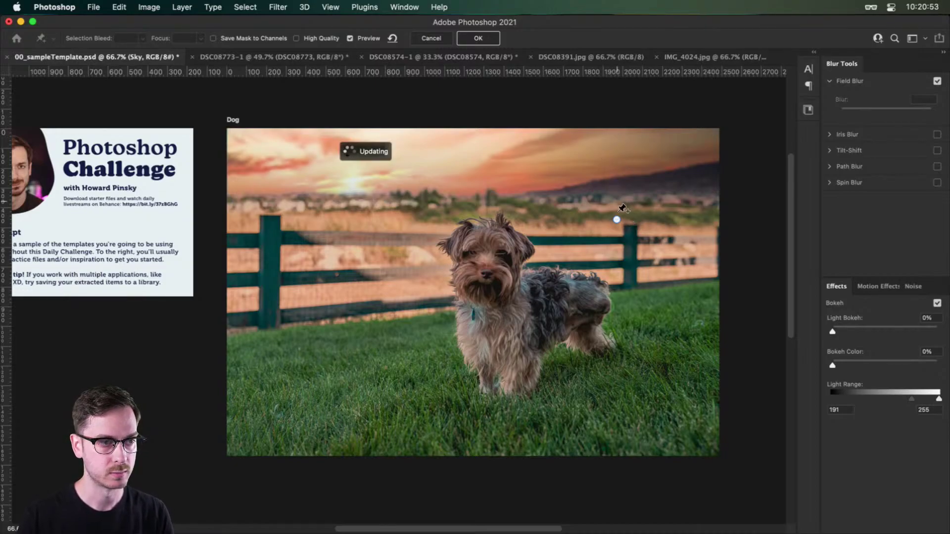
- Move the Field Blur pin slightly higher, apply a 6 px blur, and reopen the Sky layer's Blur Gallery smart filter to check its settings
drag(617, 219, 618, 204)
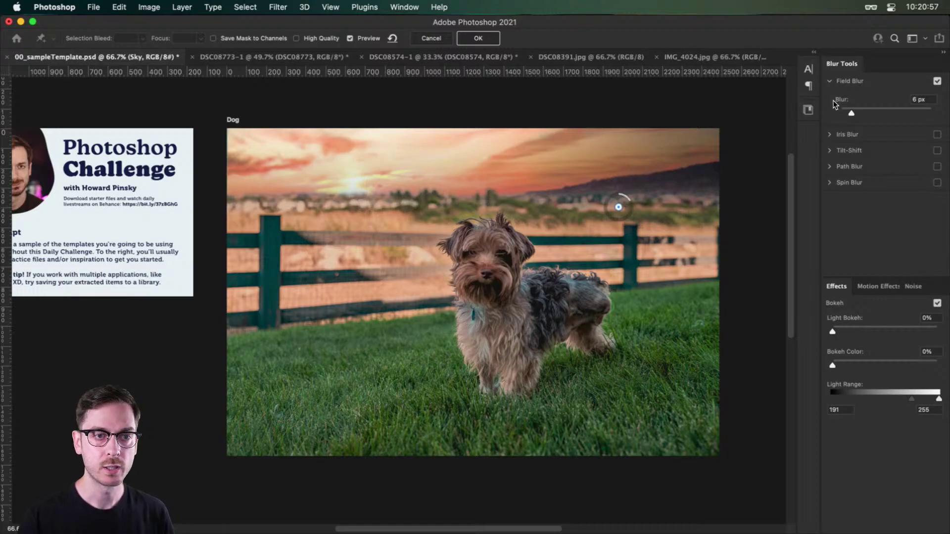
click(493, 39)
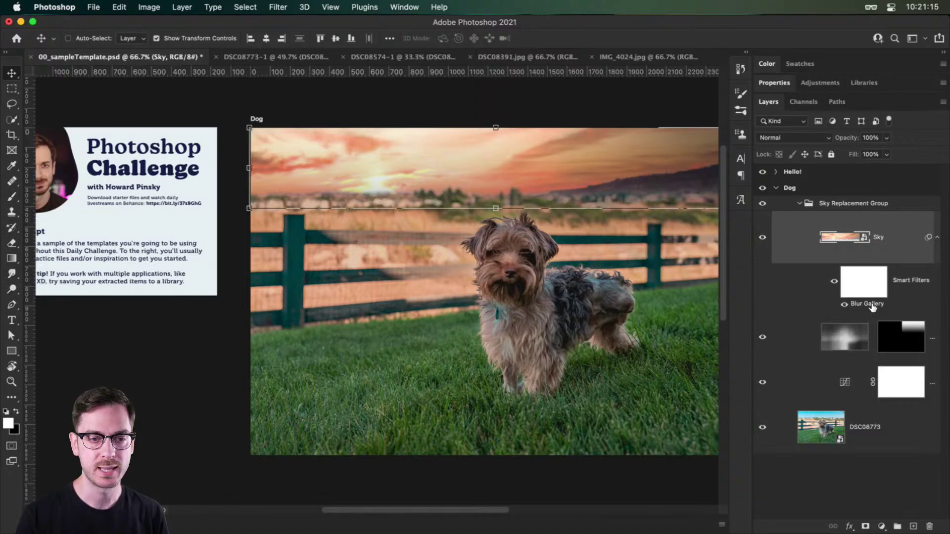
double_click(872, 303)
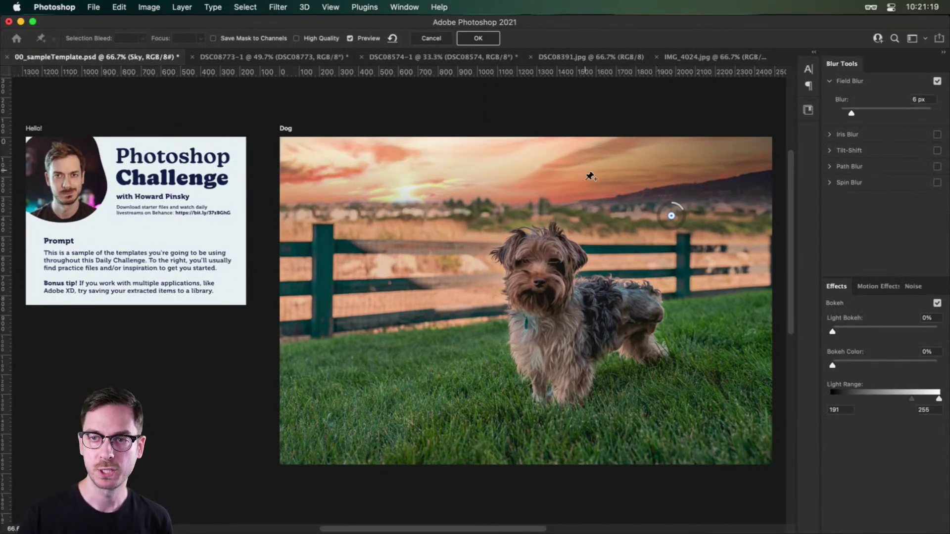
key(Return)
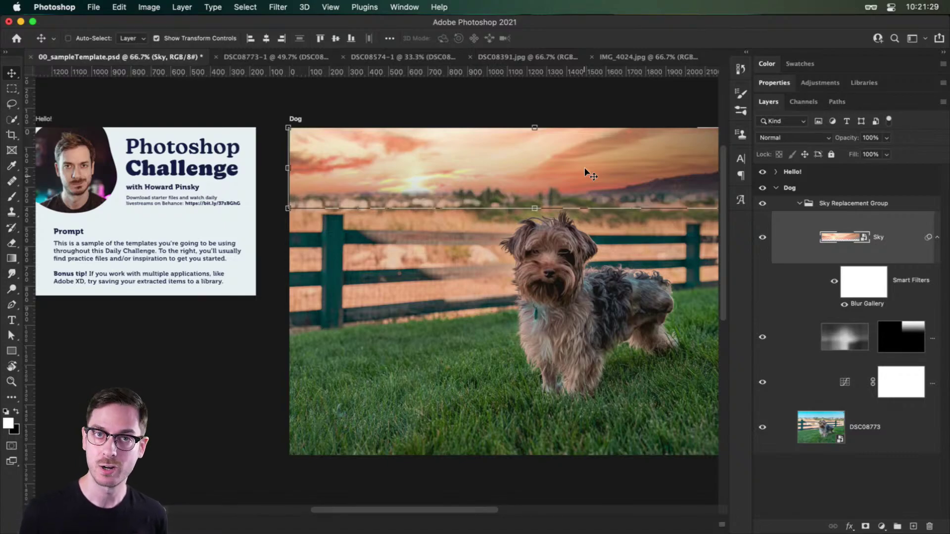
- Hide the transform controls around the sky on the Dog artboard
scroll(501, 174, right, 5)
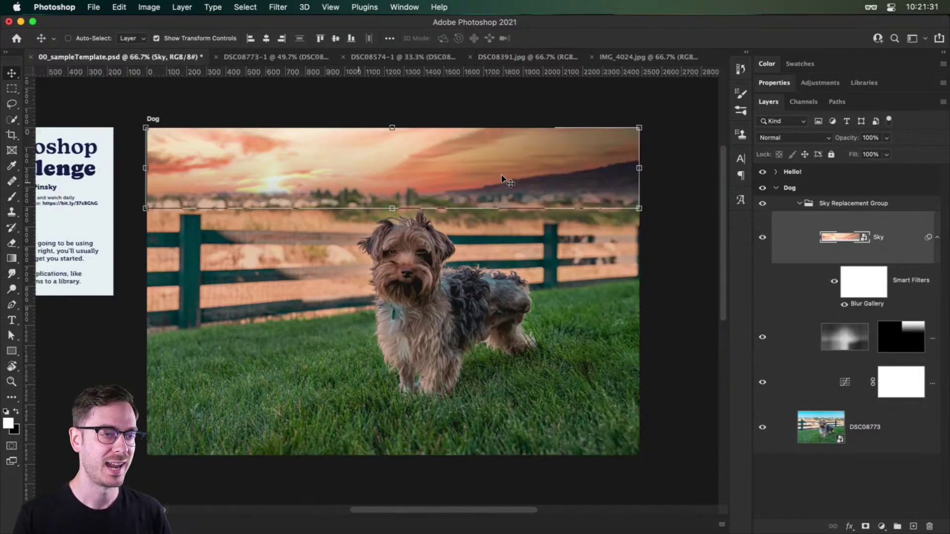
drag(489, 210, 537, 197)
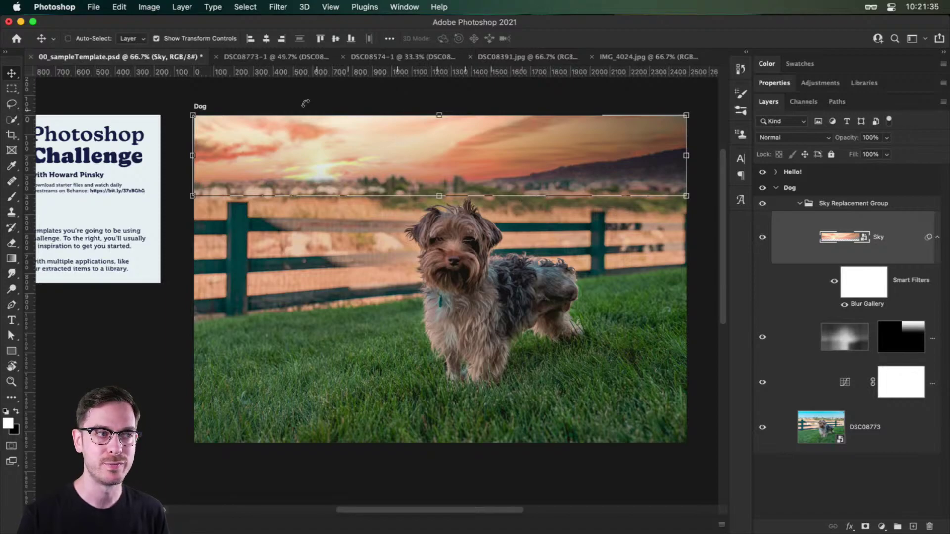
click(191, 37)
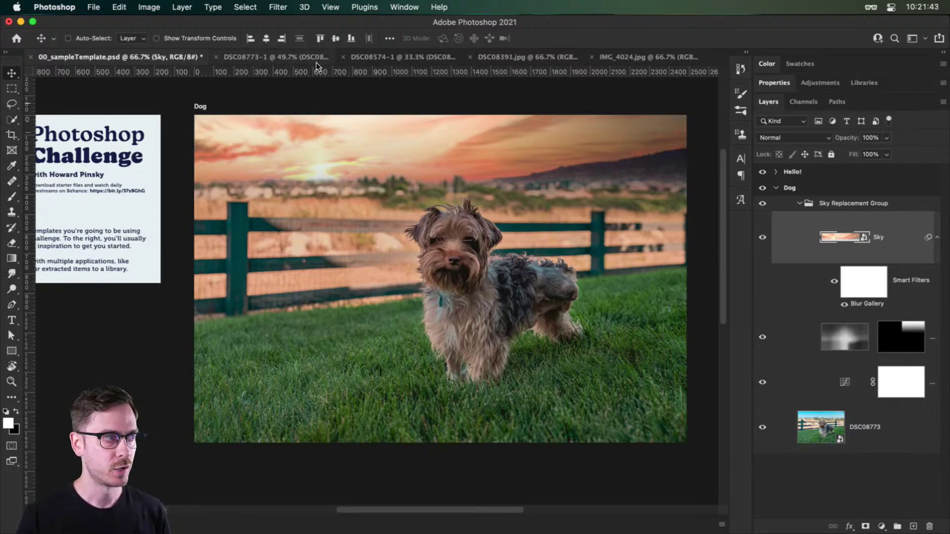
- Switch to the portrait document DSC08574-1 and open Neural Filters for it
click(300, 57)
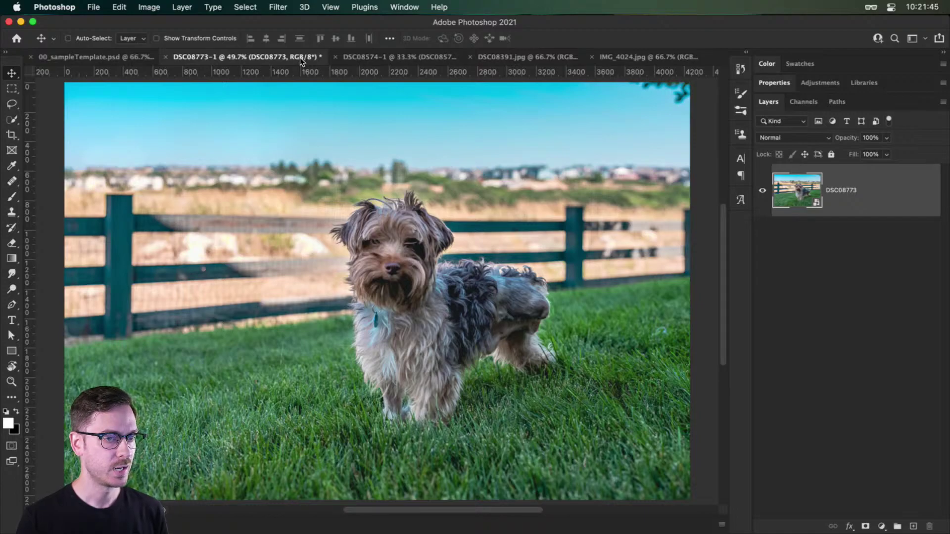
click(385, 57)
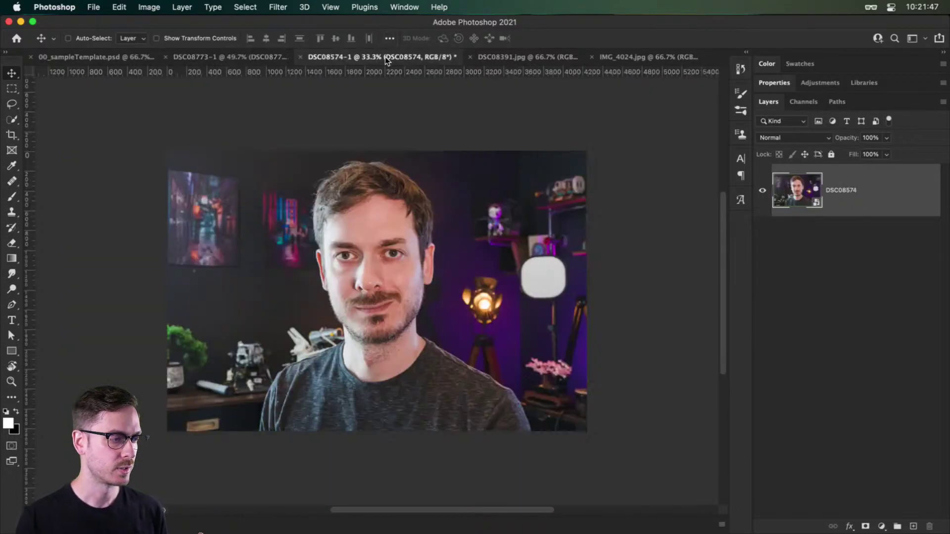
drag(502, 190, 559, 182)
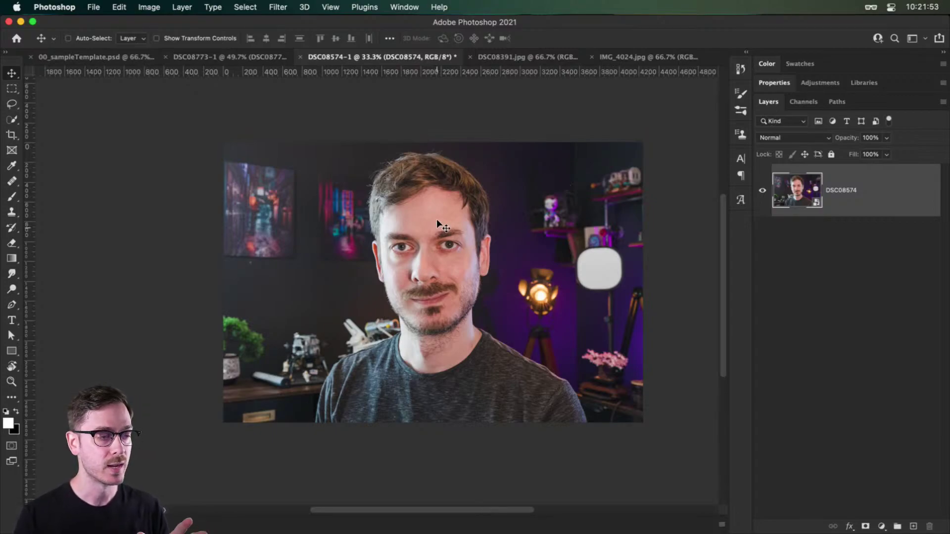
click(278, 7)
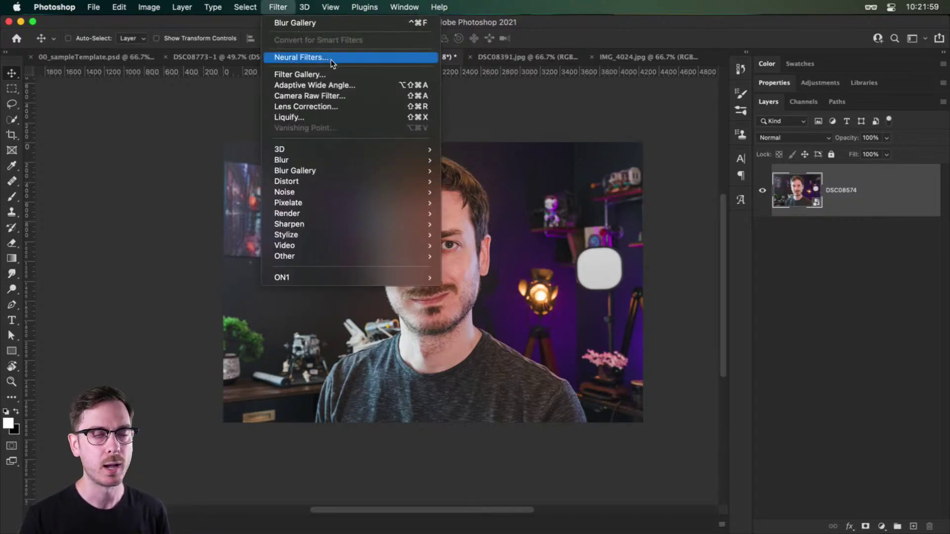
click(357, 57)
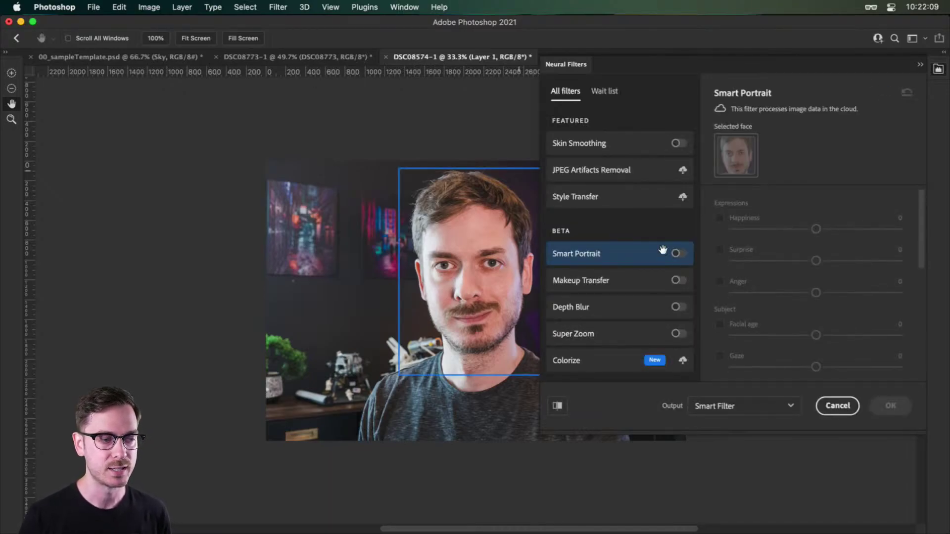
scroll(412, 218, right, 5)
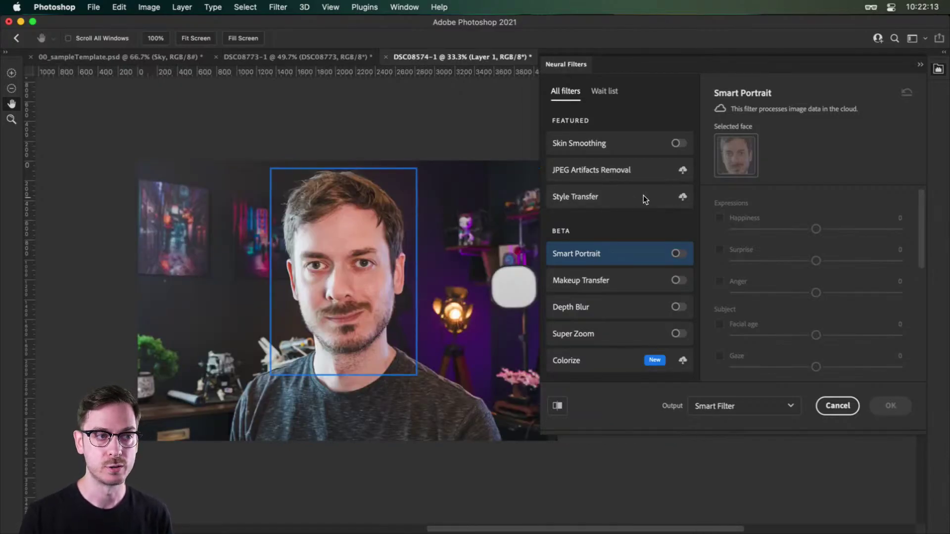
- Try Skin Smoothing on the portrait, compare the face before and after, and turn the filter off
click(676, 143)
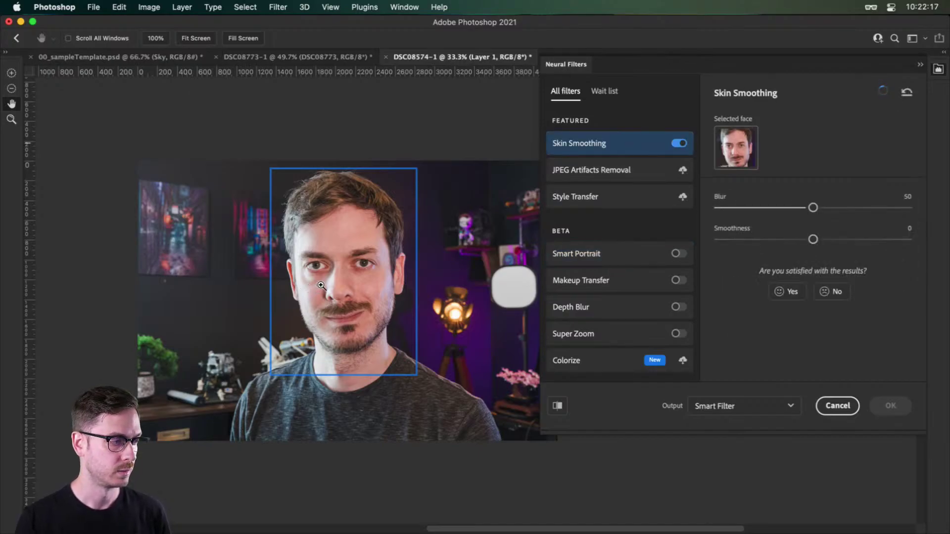
scroll(317, 277, up, 1)
scroll(375, 284, down, 1)
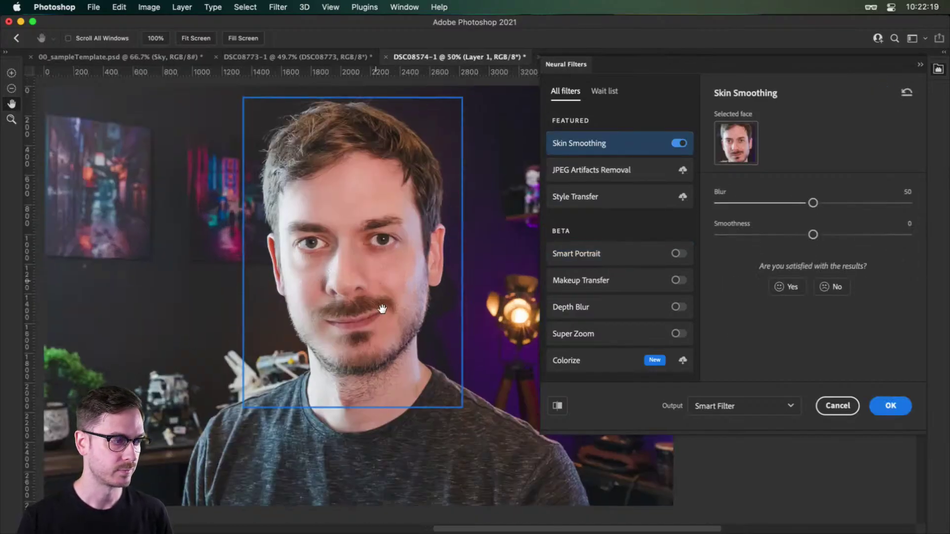
click(555, 402)
click(555, 401)
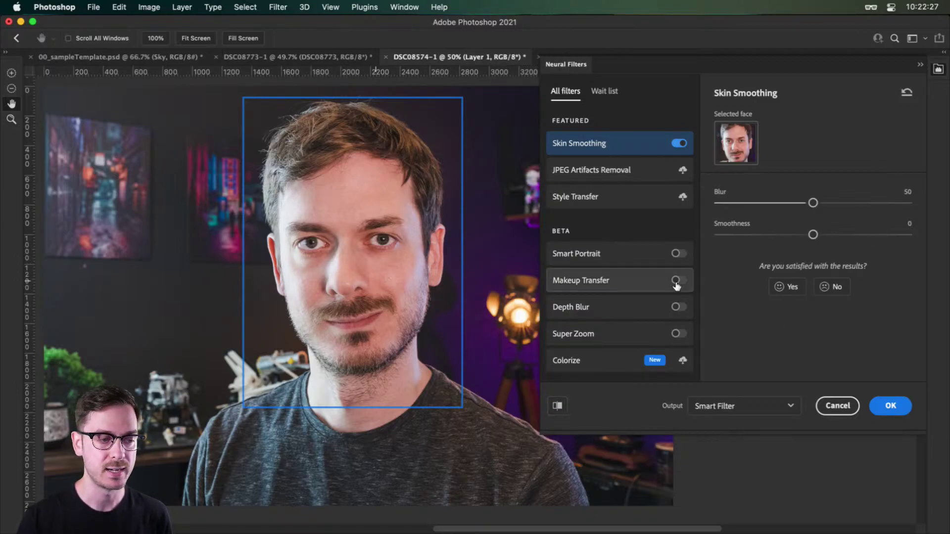
click(679, 143)
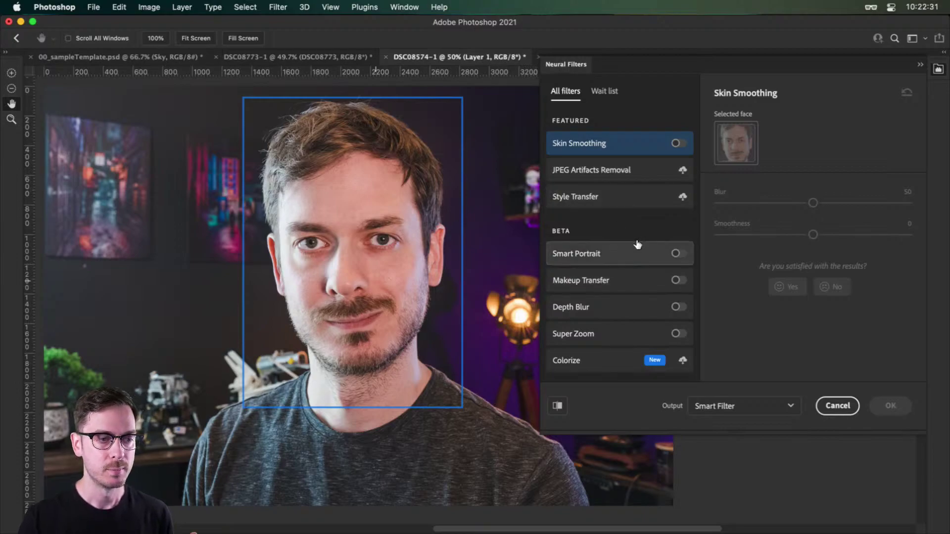
- Enable the Smart Portrait filter and set Happiness to +50 for the man's face
mouse_move(611, 247)
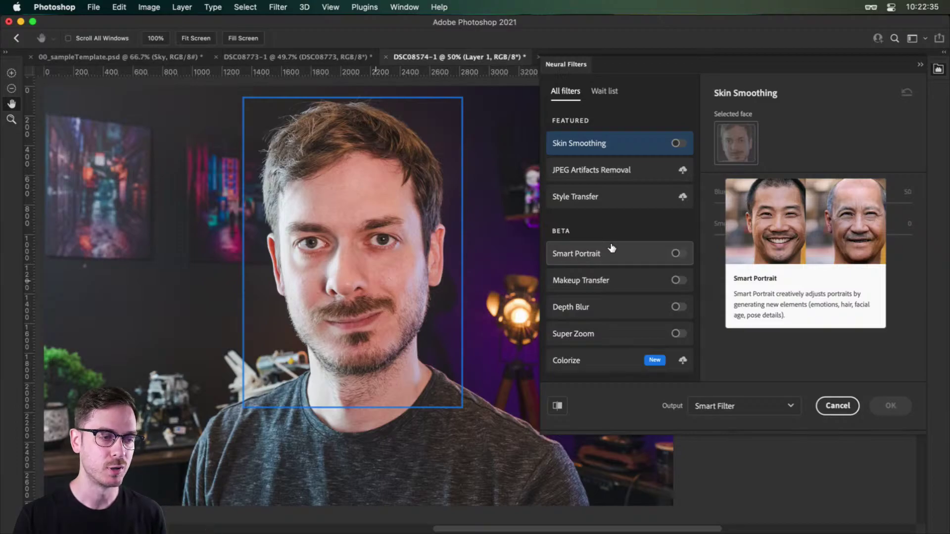
click(677, 253)
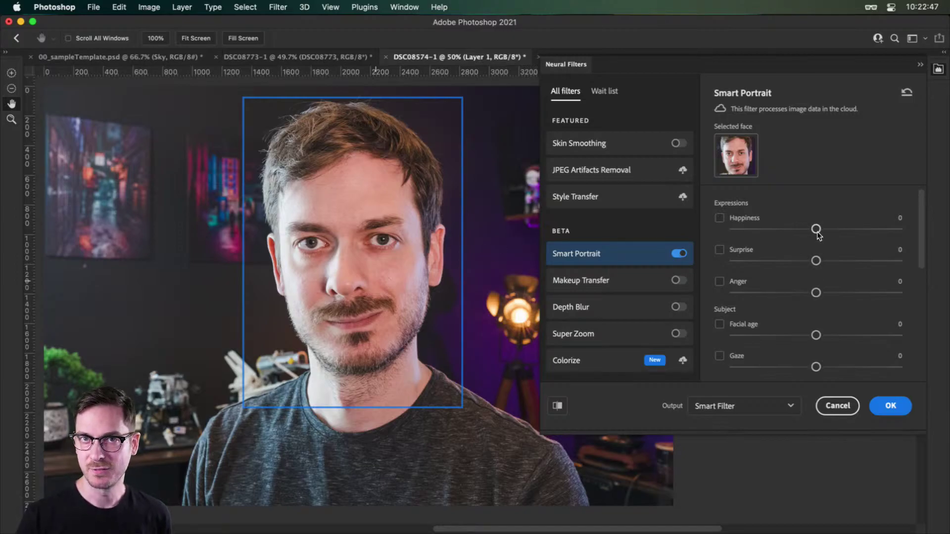
click(719, 218)
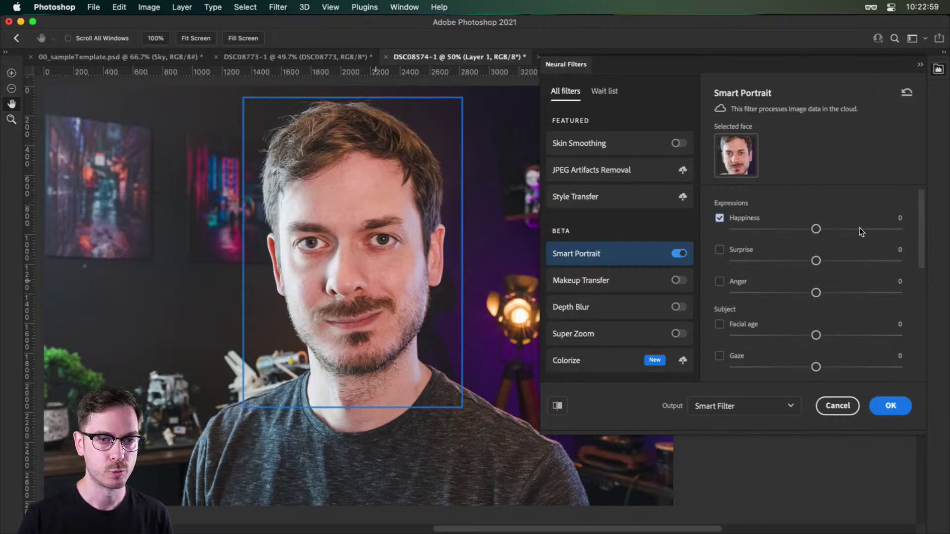
drag(863, 232, 901, 233)
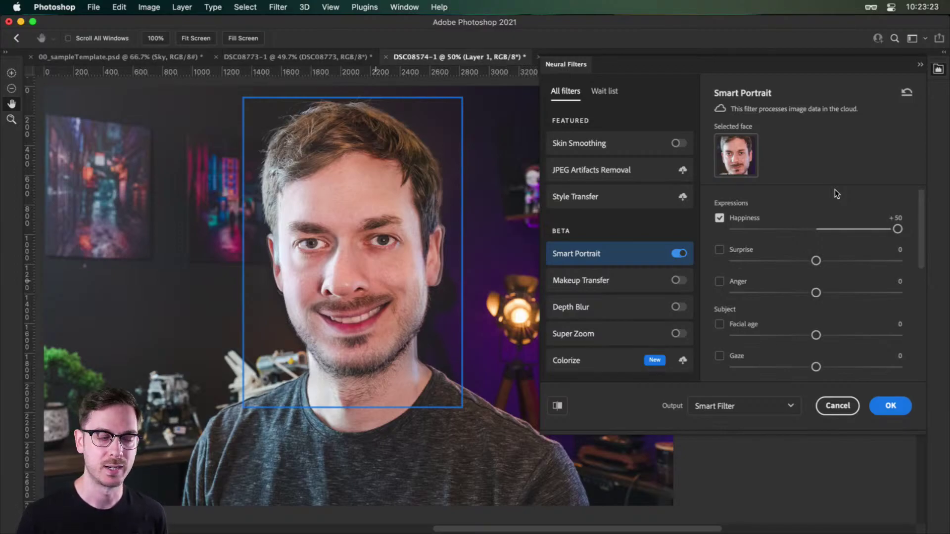
click(349, 320)
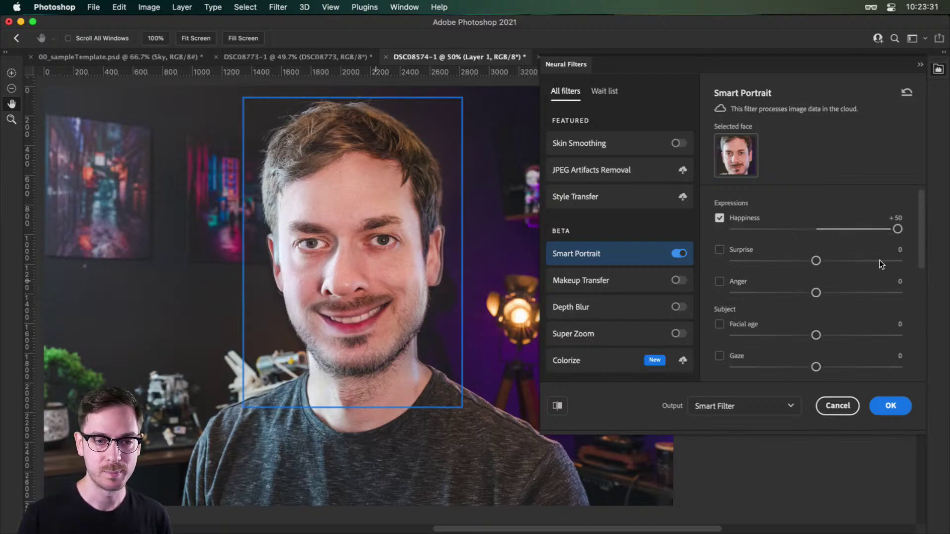
- Try Surprise at +50 on the face, and disable both the Happiness and Surprise expressions
drag(882, 263, 901, 262)
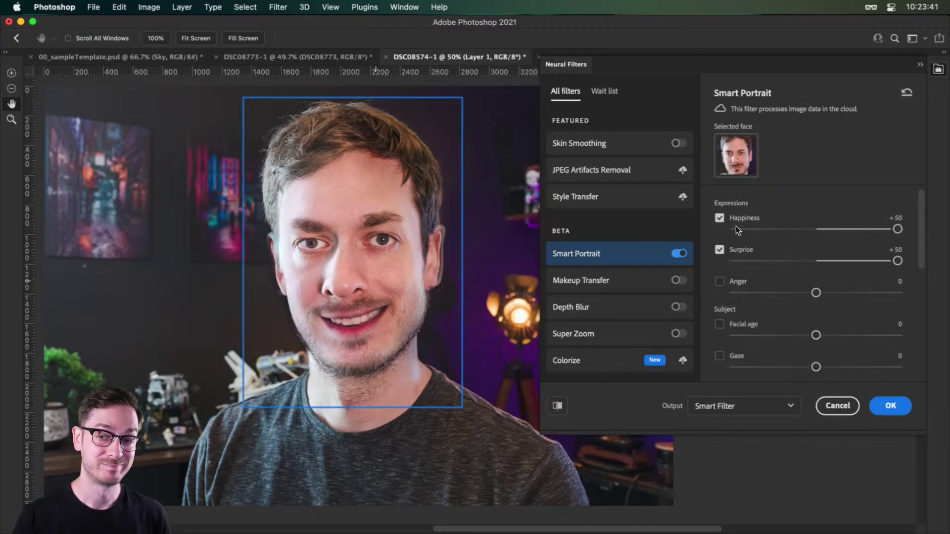
click(719, 218)
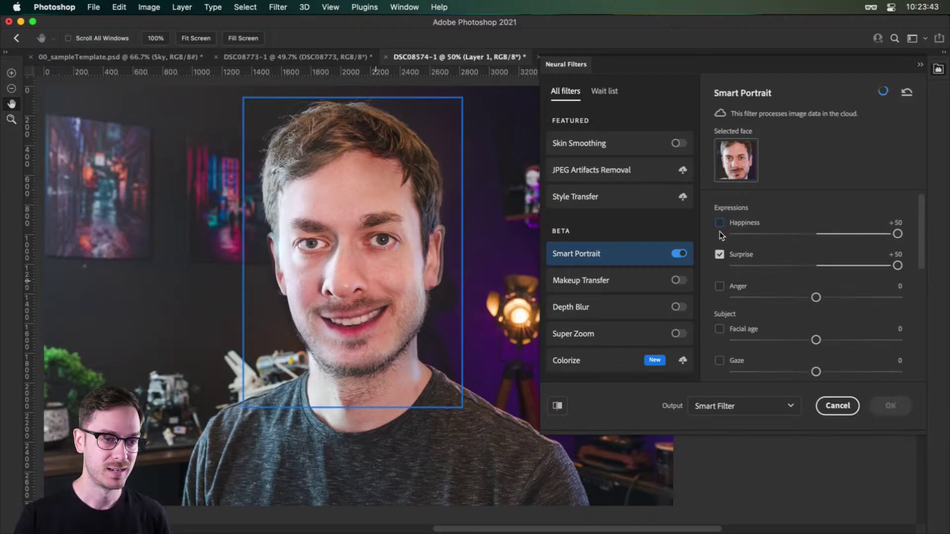
click(719, 249)
- Set Smart Portrait's Facial age to +50 and Hair thickness to +50
scroll(811, 267, down, 3)
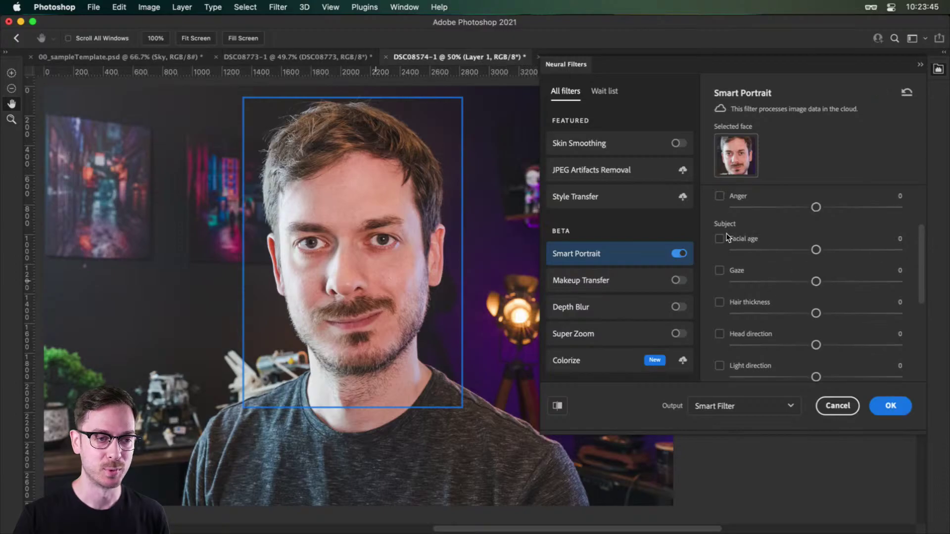
click(720, 243)
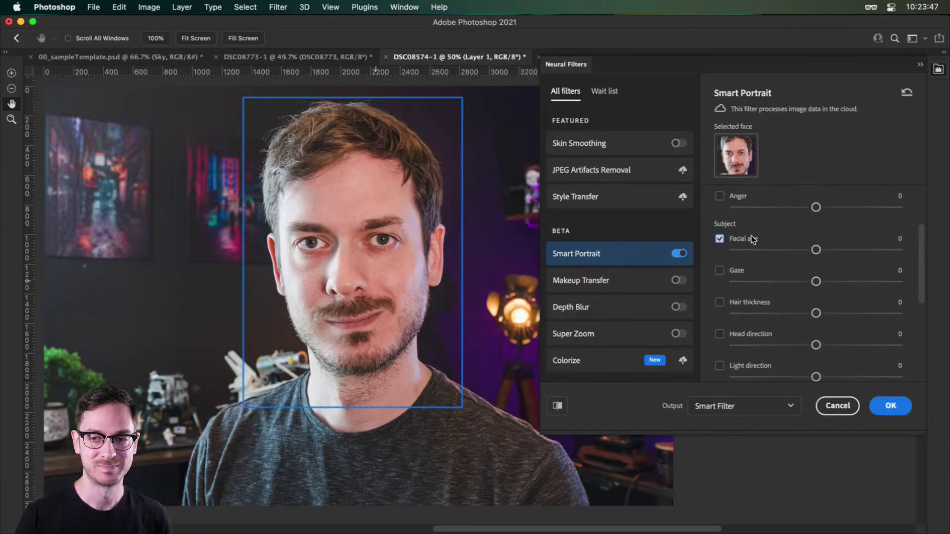
click(893, 253)
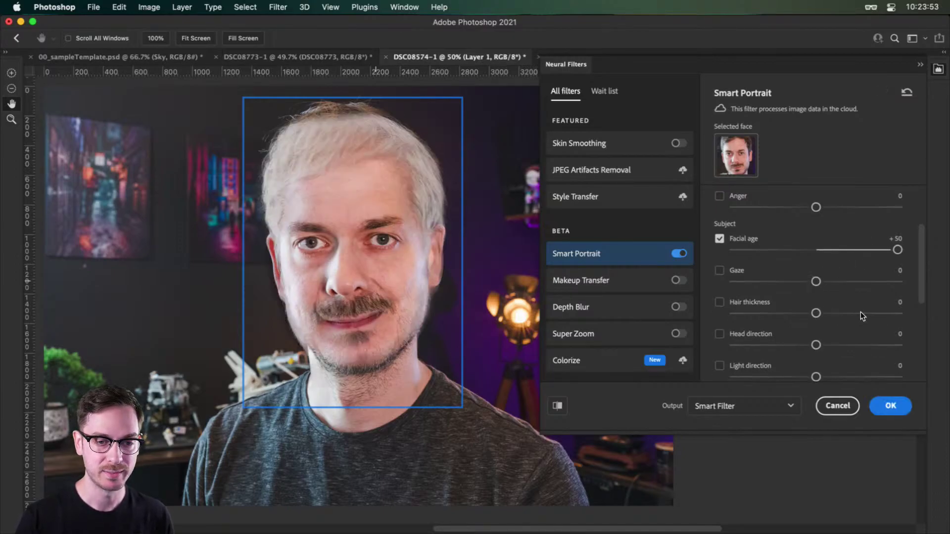
click(890, 313)
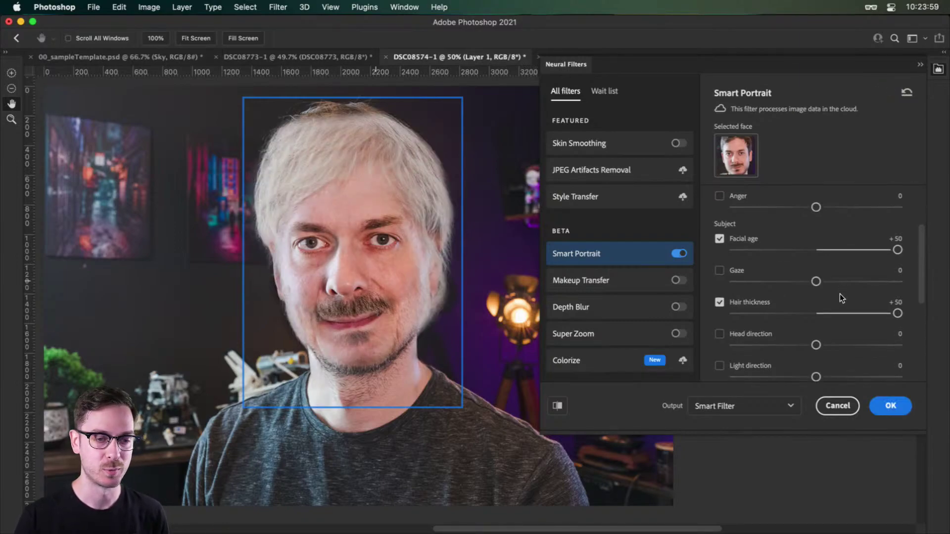
- Set Smart Portrait's Head direction to +32 and Gaze to +39
scroll(839, 294, down, 3)
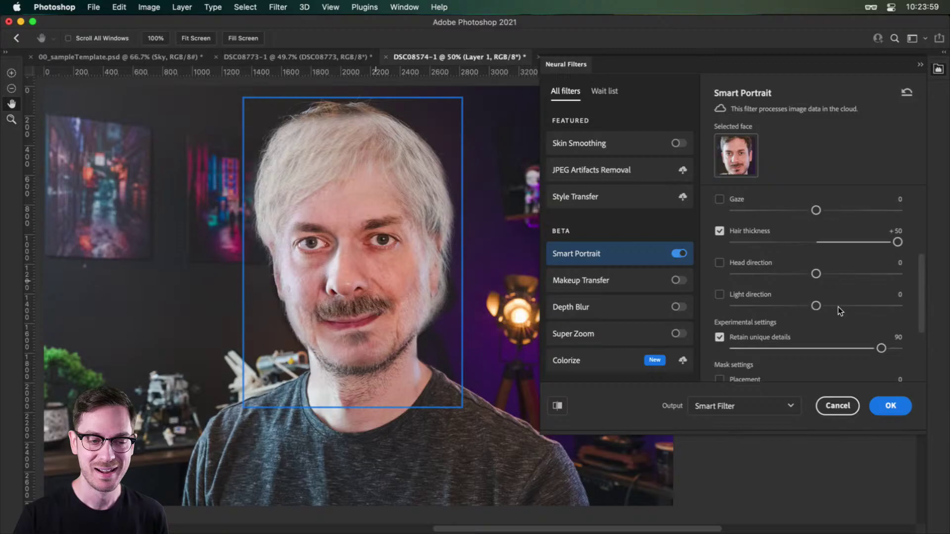
click(868, 276)
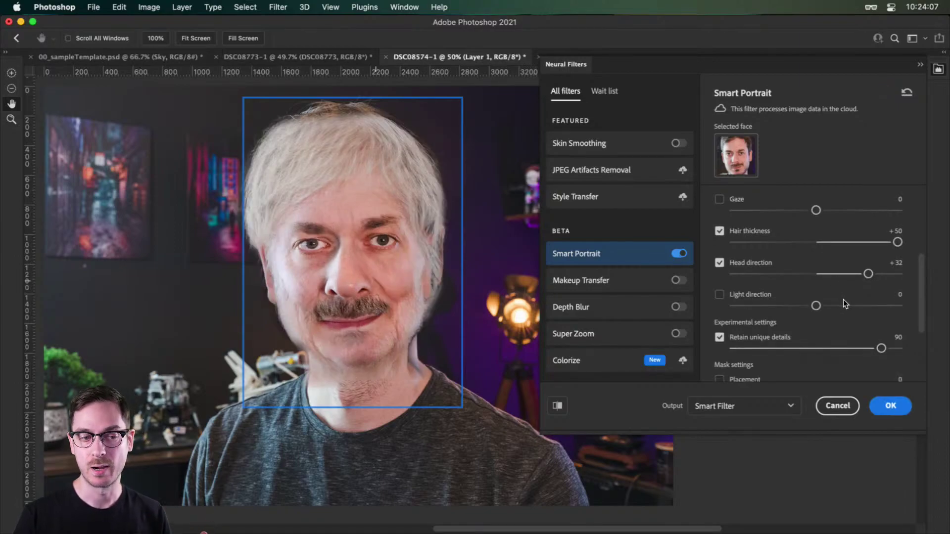
scroll(835, 322, down, 2)
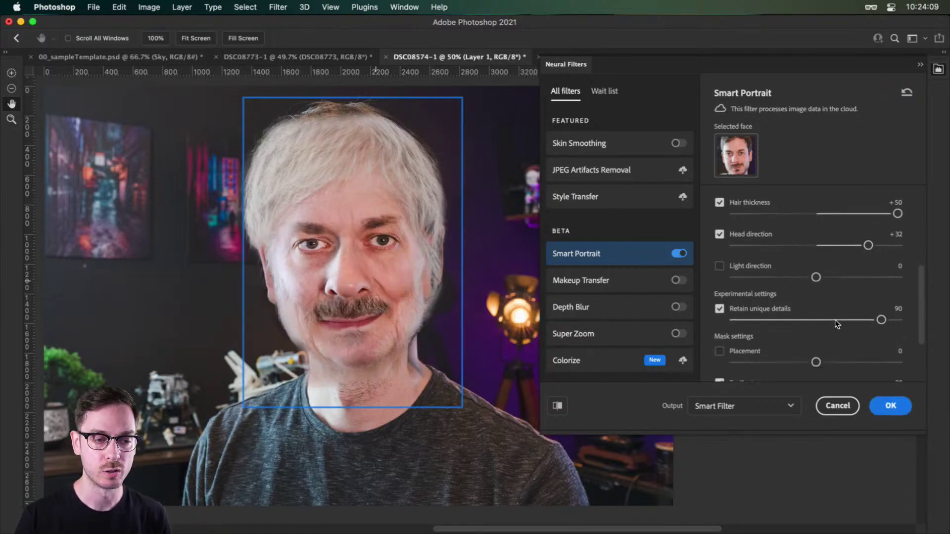
scroll(838, 307, down, 2)
scroll(841, 292, up, 2)
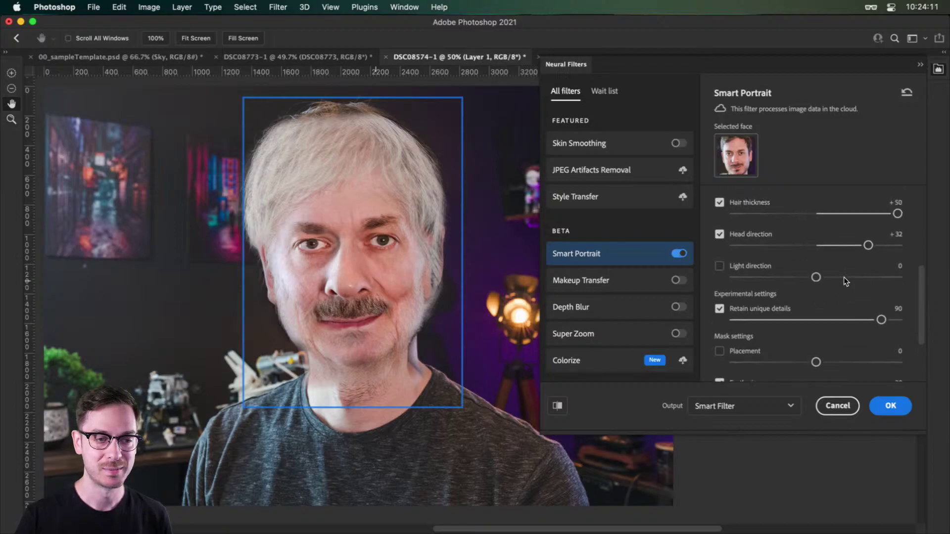
scroll(839, 270, up, 3)
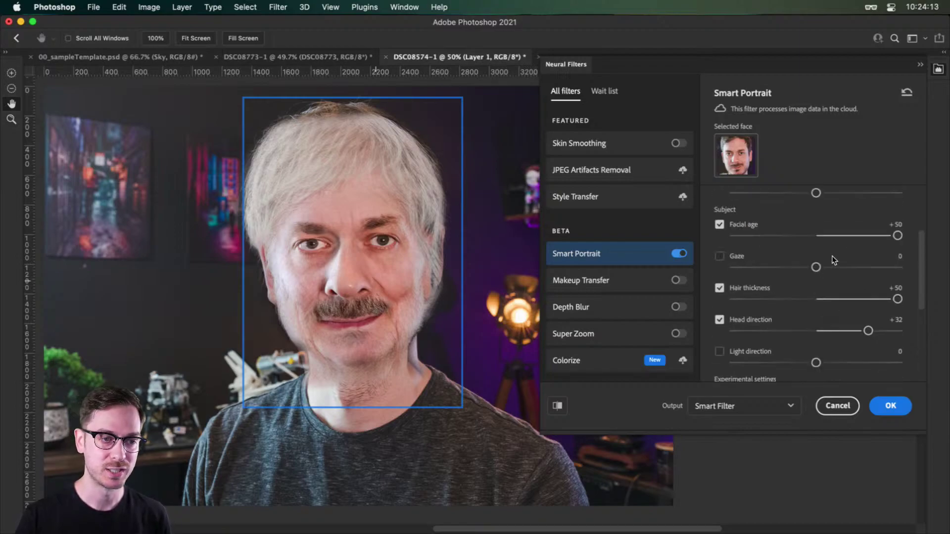
drag(835, 268, 880, 267)
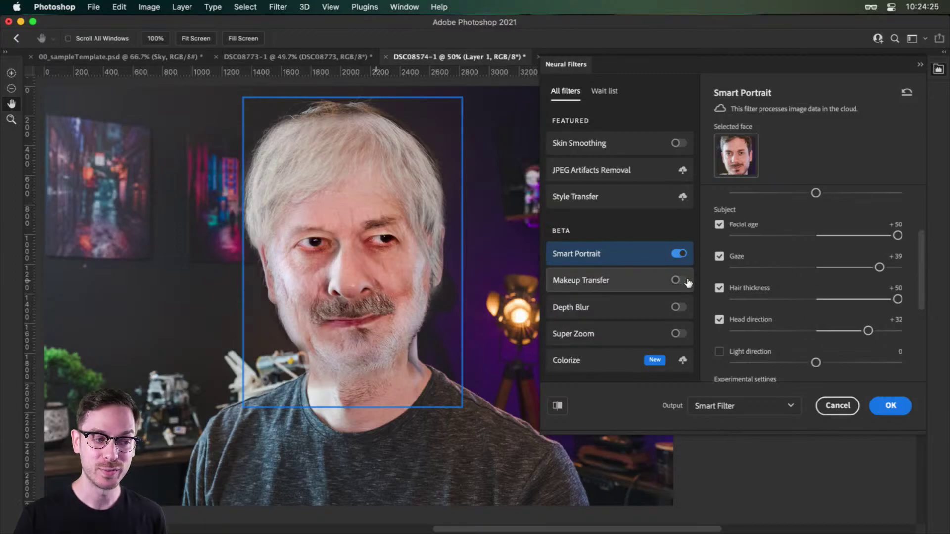
- Try the Depth Blur filter with its default settings on the portrait, review its options, and disable it
click(678, 306)
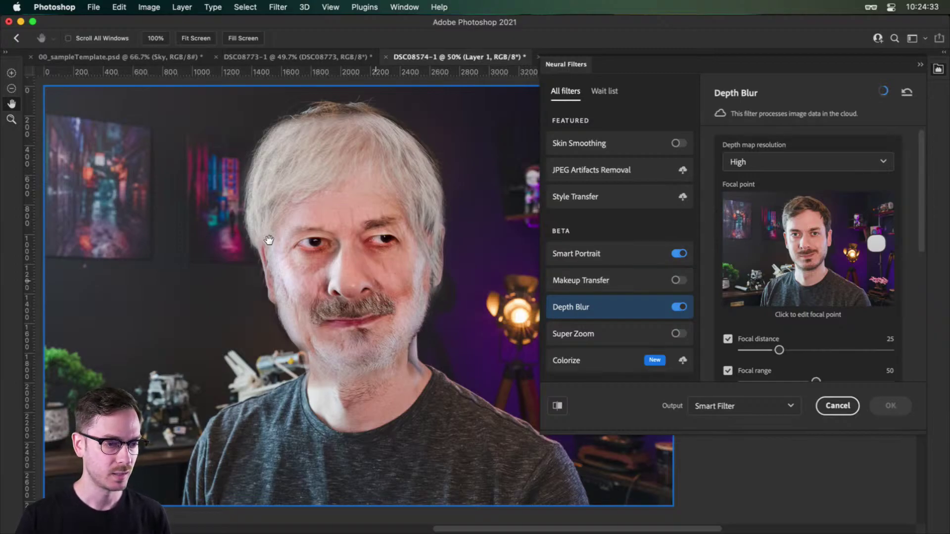
scroll(833, 182, down, 1)
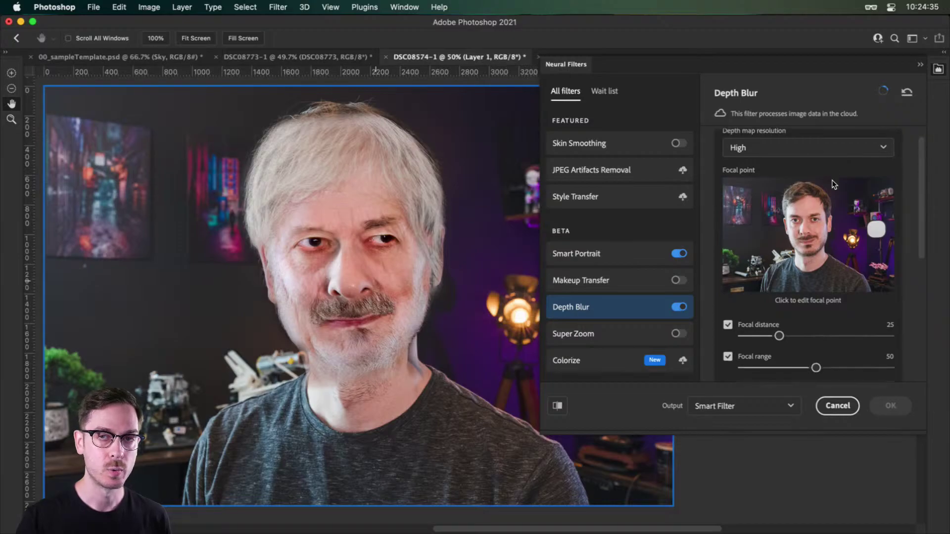
scroll(833, 184, up, 1)
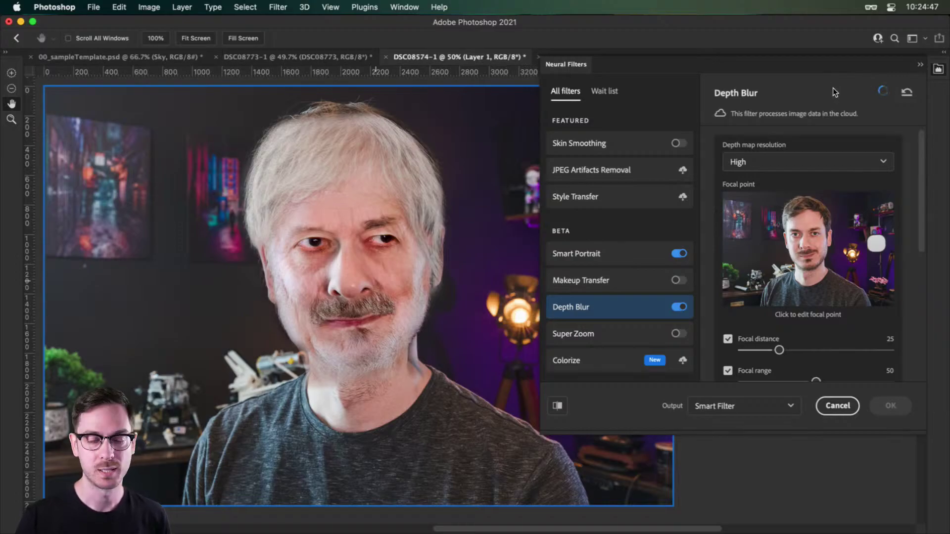
scroll(834, 213, down, 5)
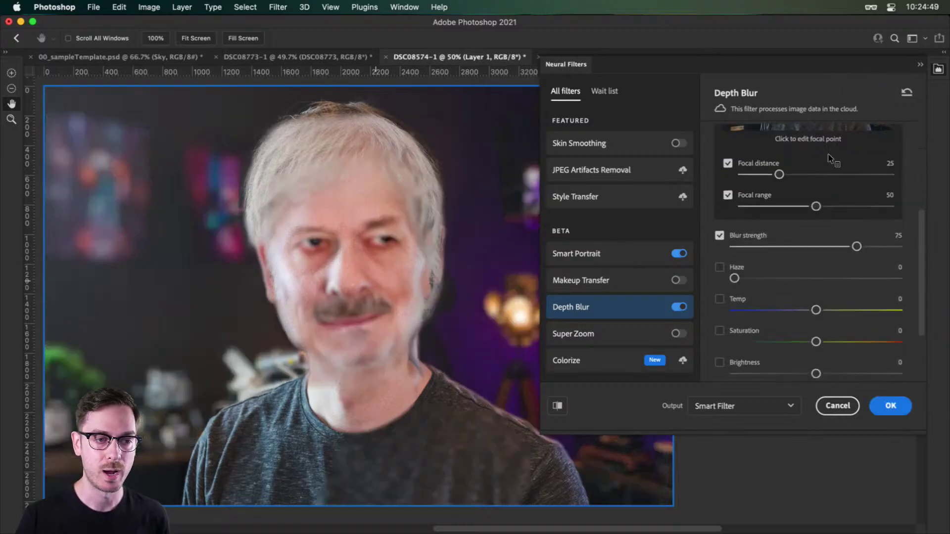
scroll(830, 158, up, 3)
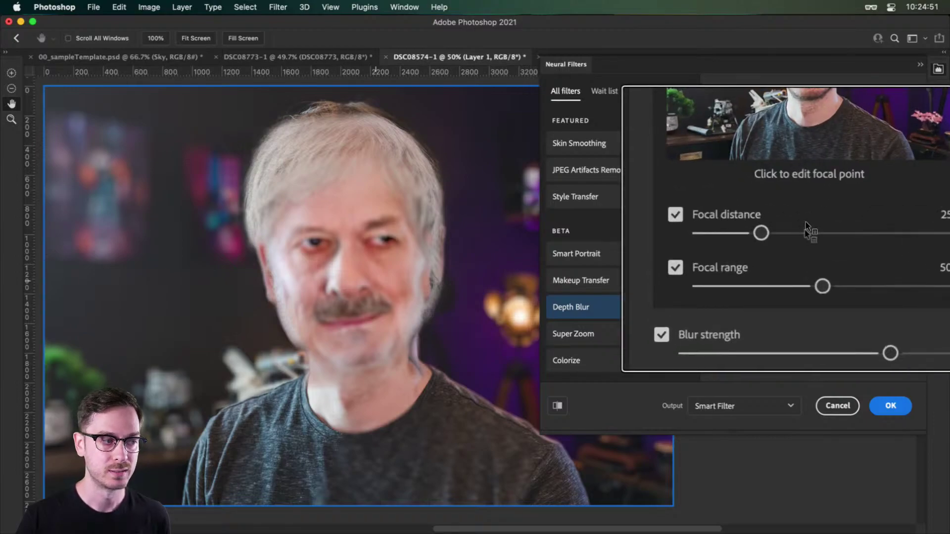
scroll(825, 231, up, 3)
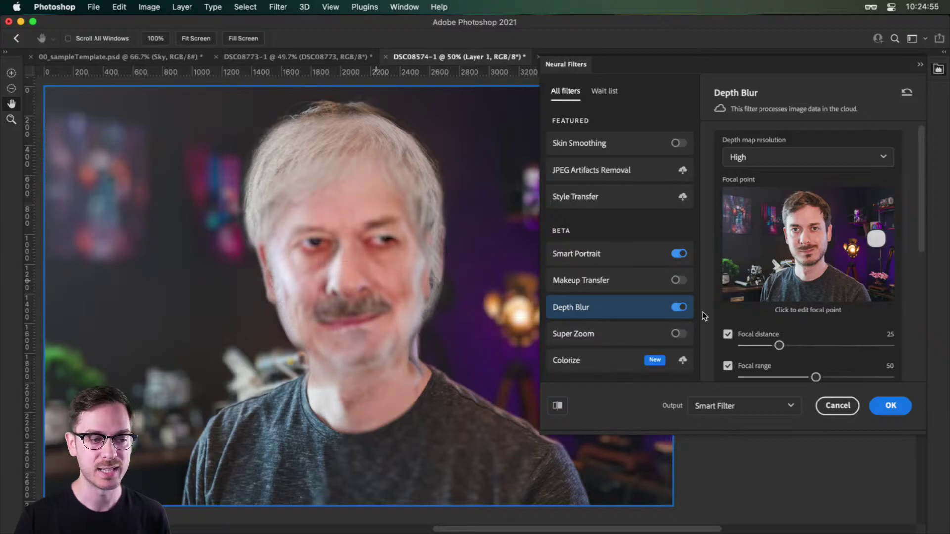
click(680, 307)
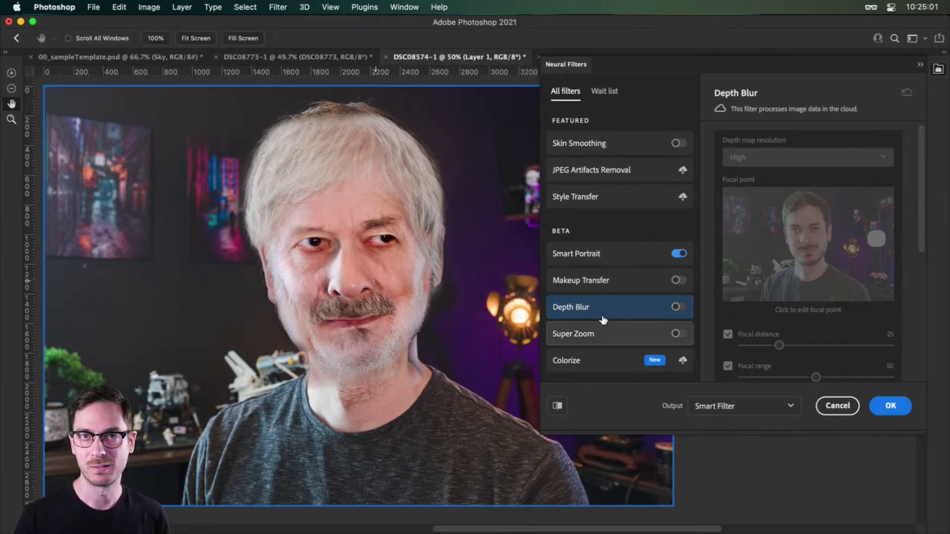
mouse_move(593, 307)
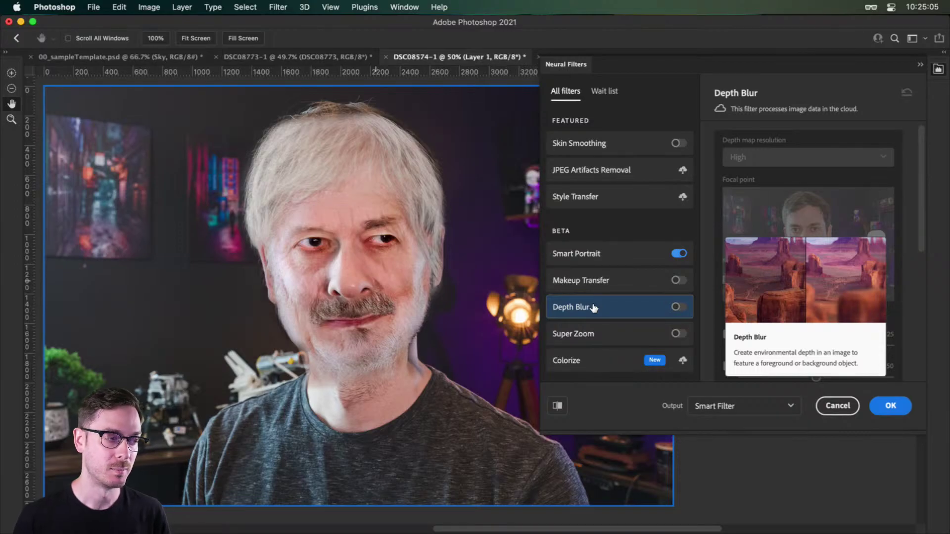
- Try Smart Portrait's Anger at +44, Happiness at -41 and Surprise at -40, and cancel the Neural Filters
click(629, 252)
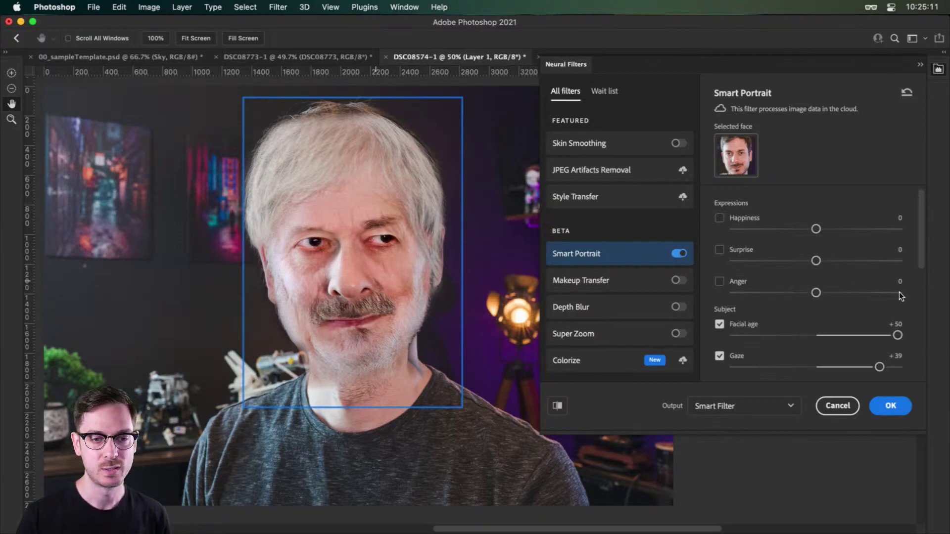
drag(901, 295, 887, 292)
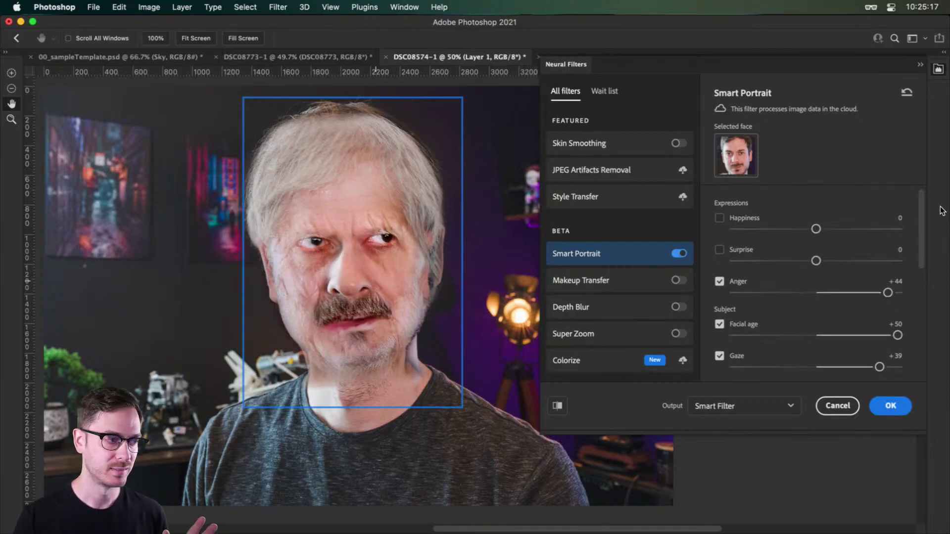
click(747, 229)
click(748, 265)
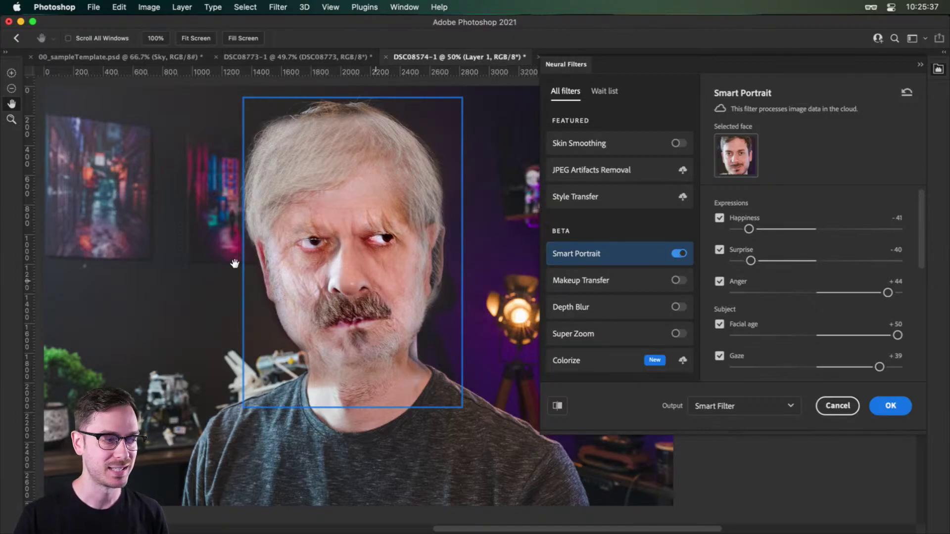
click(842, 404)
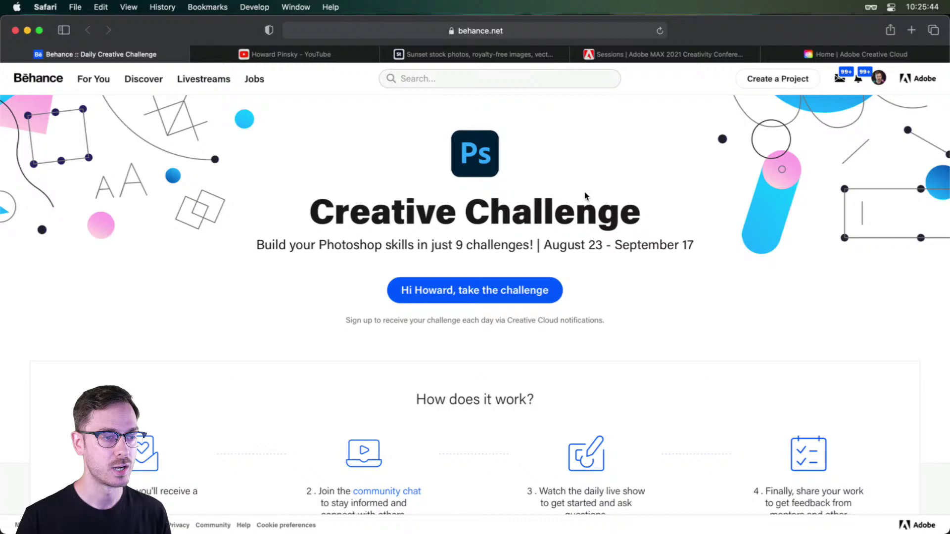
- Look through Behance's Photoshop Creative Challenge page in Safari, examining how it works and the dated challenges to unlock
scroll(640, 253, down, 4)
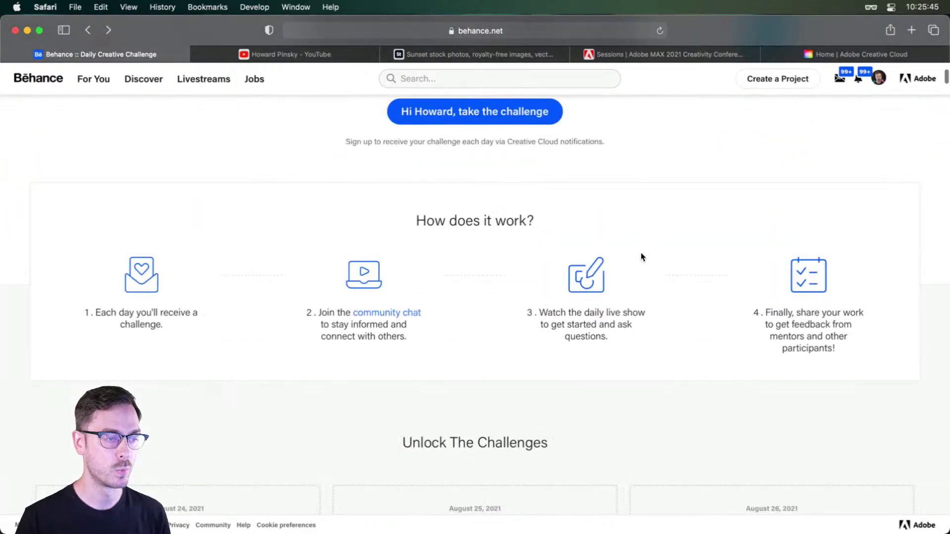
scroll(639, 253, up, 4)
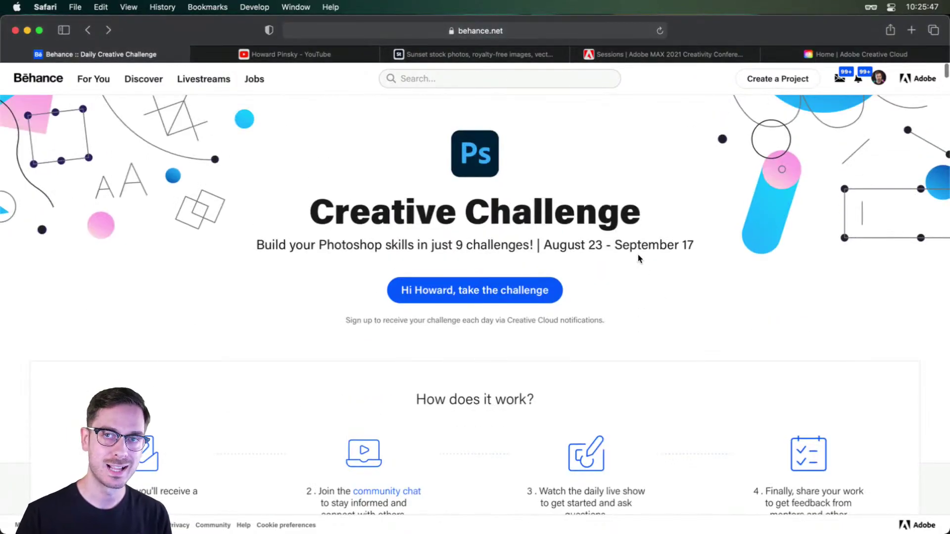
scroll(638, 255, down, 4)
scroll(239, 339, down, 7)
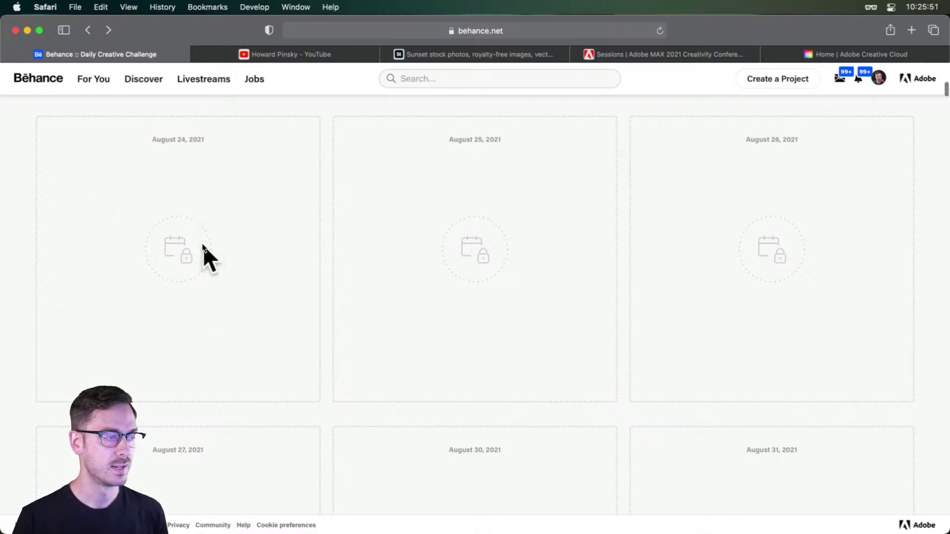
scroll(203, 247, up, 1)
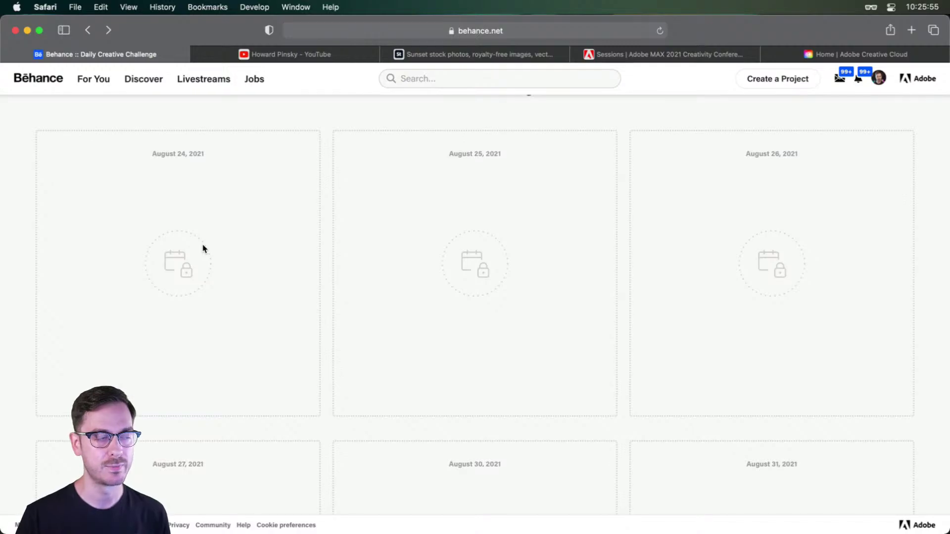
scroll(203, 247, up, 1)
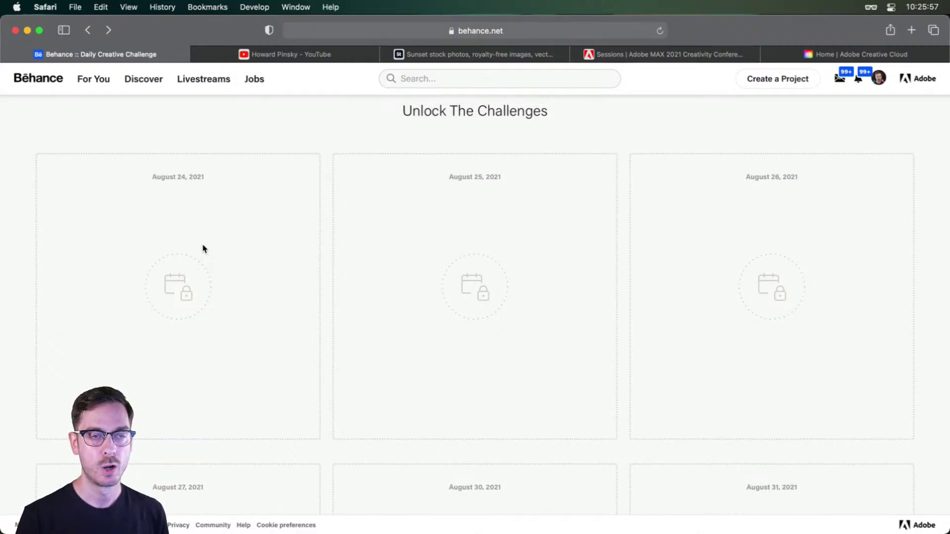